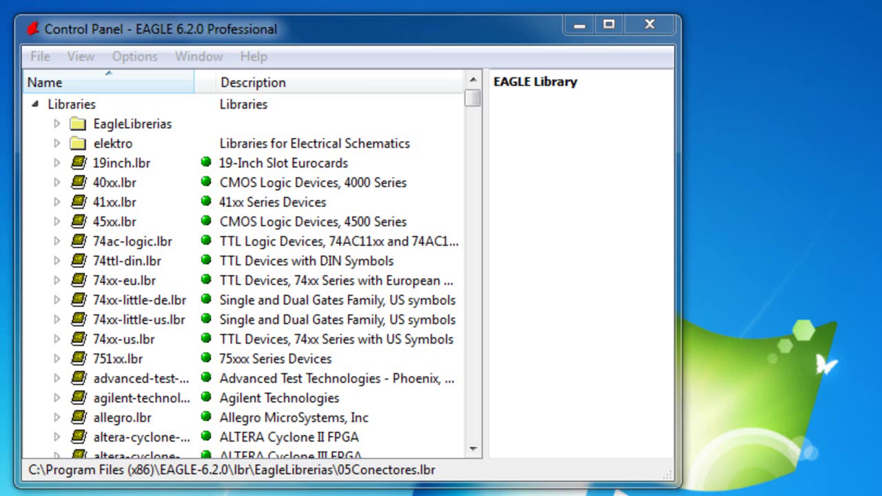
Step: Close the EAGLE Control Panel and switch to the file explorer window showing the EAGLE-6.2.0 lbr folder
left_click(520, 35)
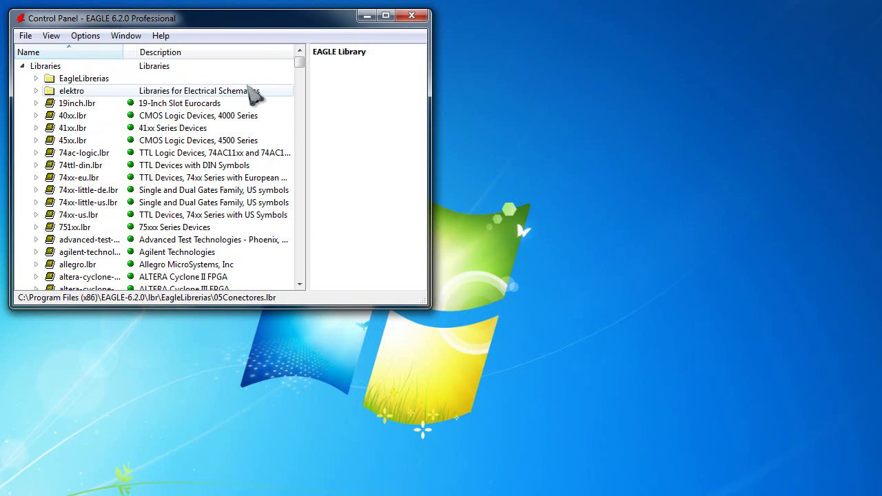
left_click(411, 15)
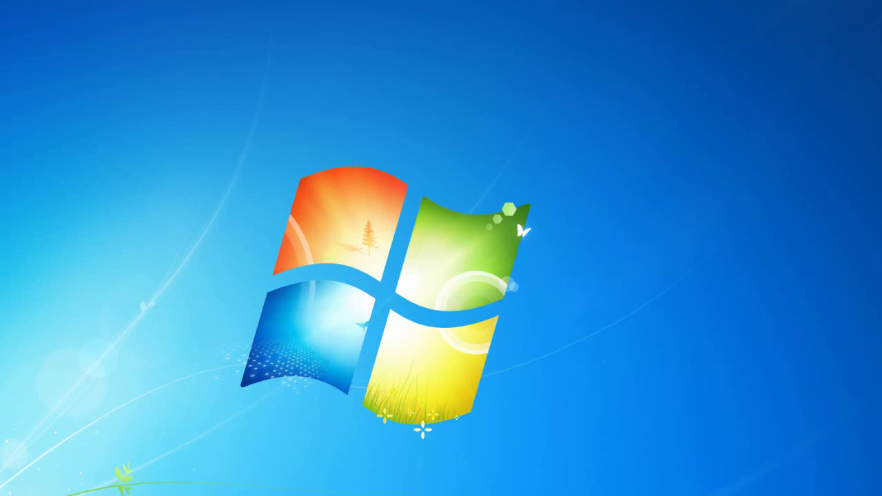
left_click(124, 495)
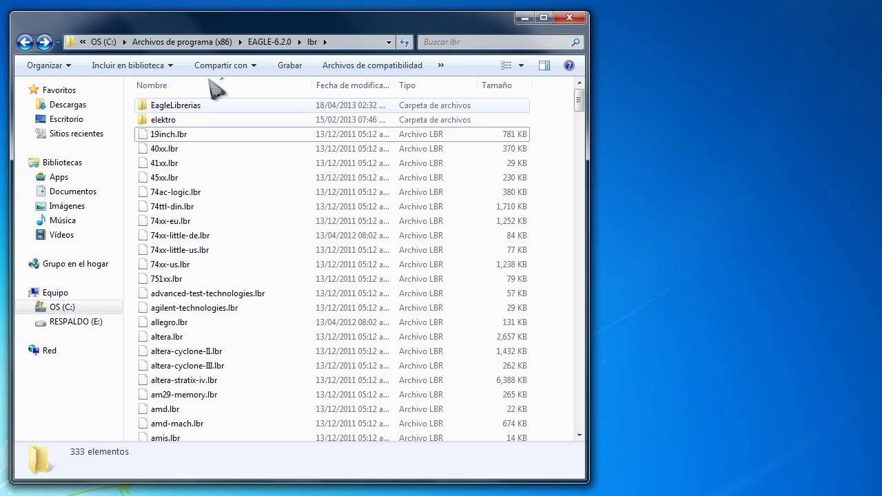
left_click_drag(253, 23, 252, 19)
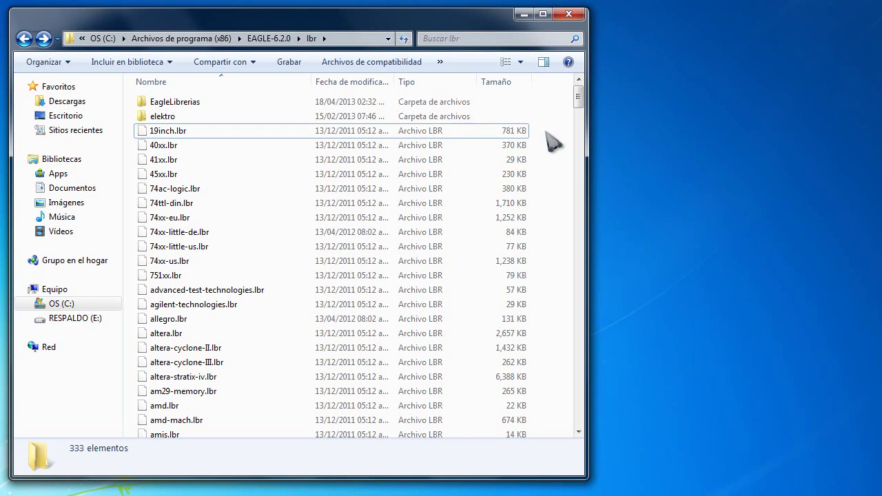
Step: Create a new folder named Mis Librerias inside the EAGLE lbr folder
left_click(439, 61)
left_click(474, 96)
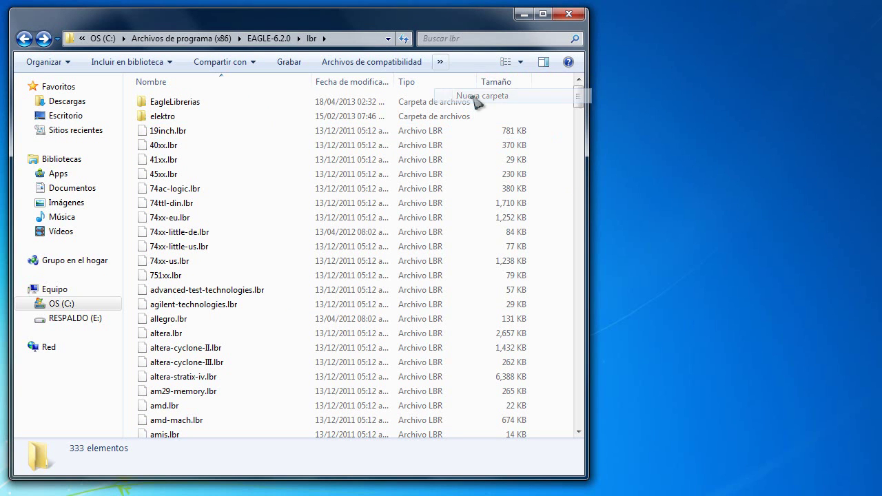
left_click(364, 342)
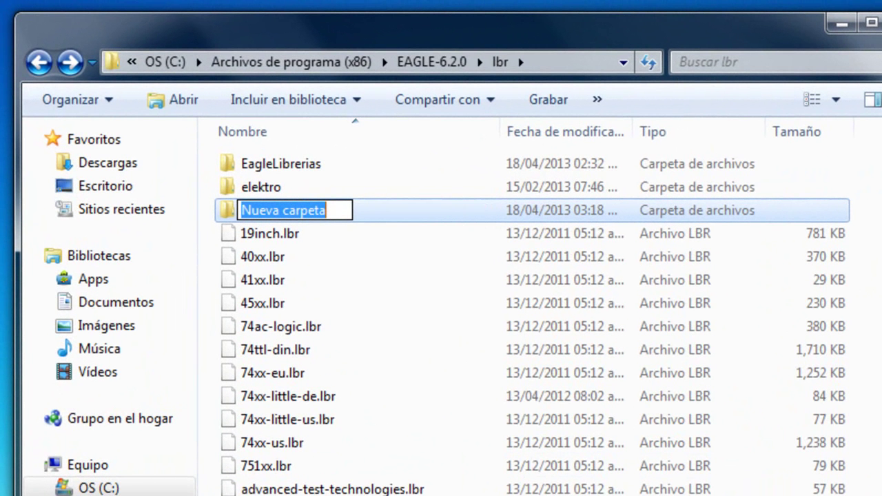
type("Mis Librerias")
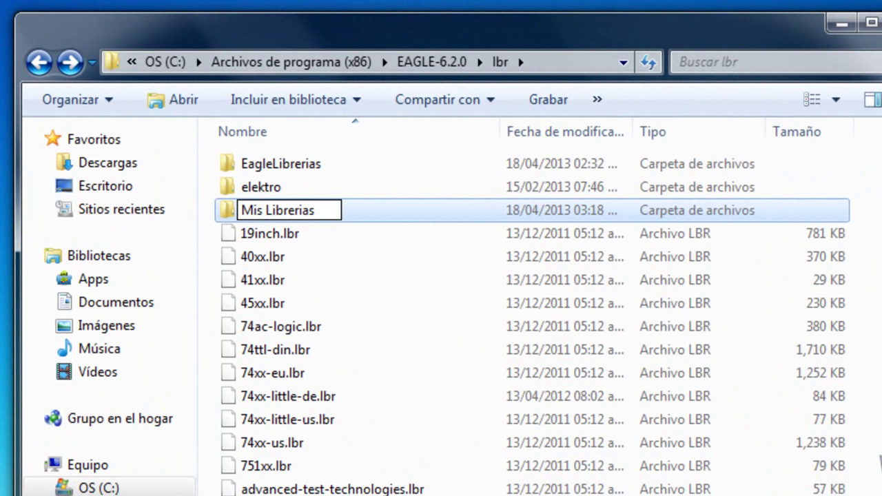
key("Return")
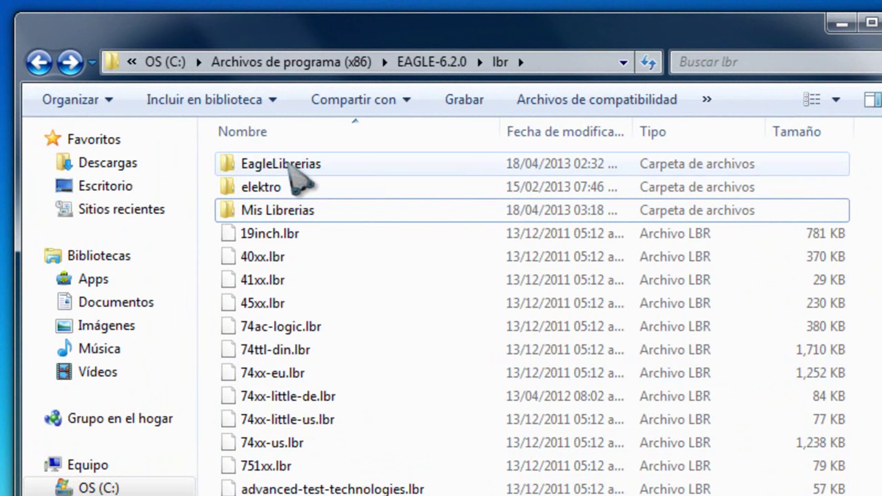
left_click(296, 181)
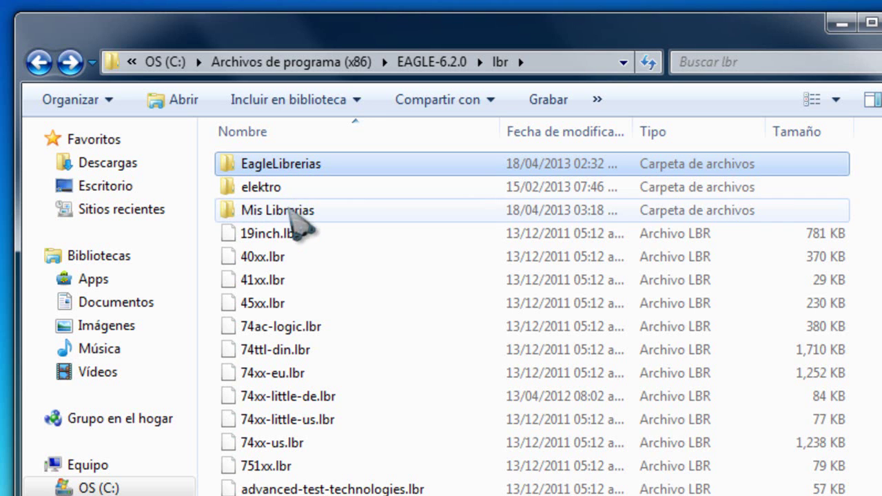
left_click(289, 210)
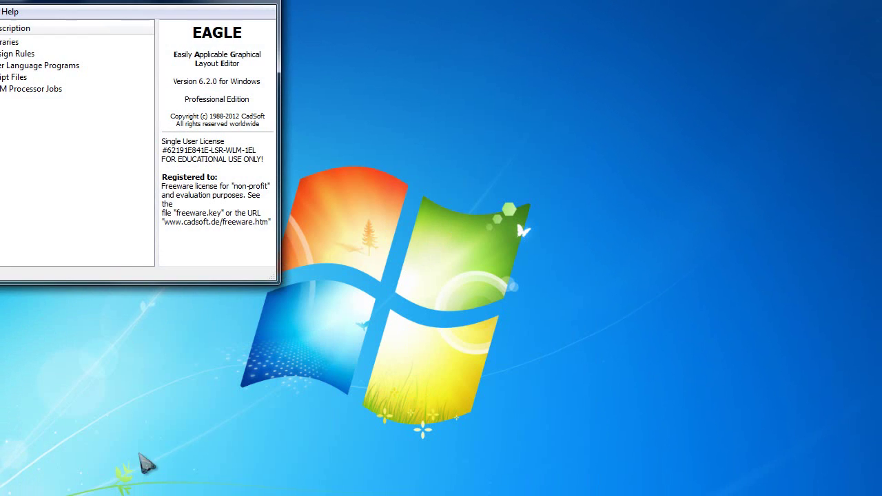
Step: Switch to the EAGLE Control Panel, expand the Libraries branch and select the Mis Librerias folder
left_click_drag(76, 7, 218, 23)
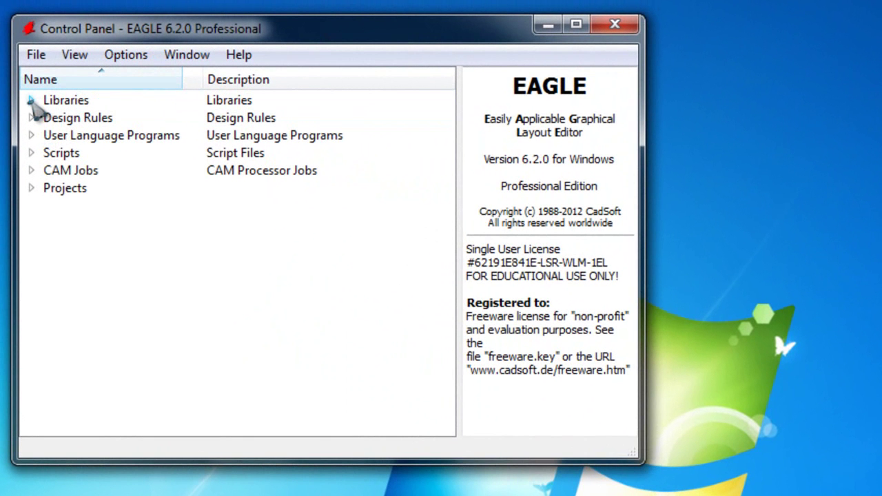
left_click(31, 101)
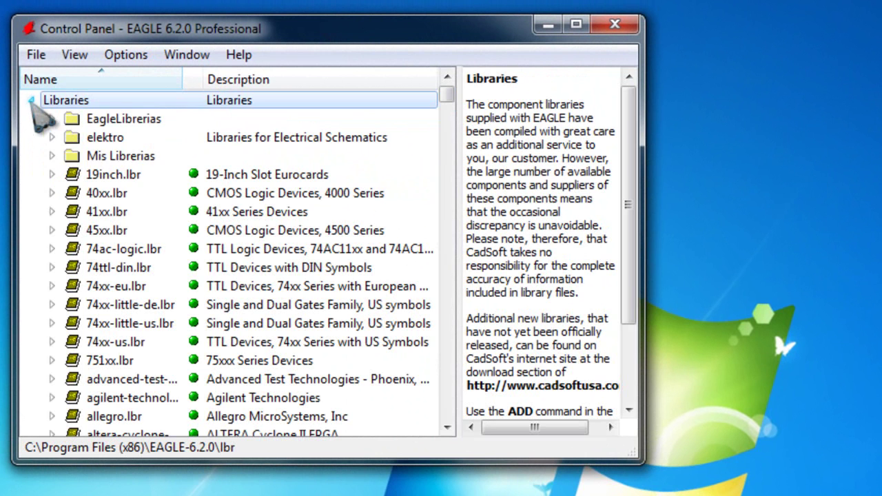
left_click(128, 157)
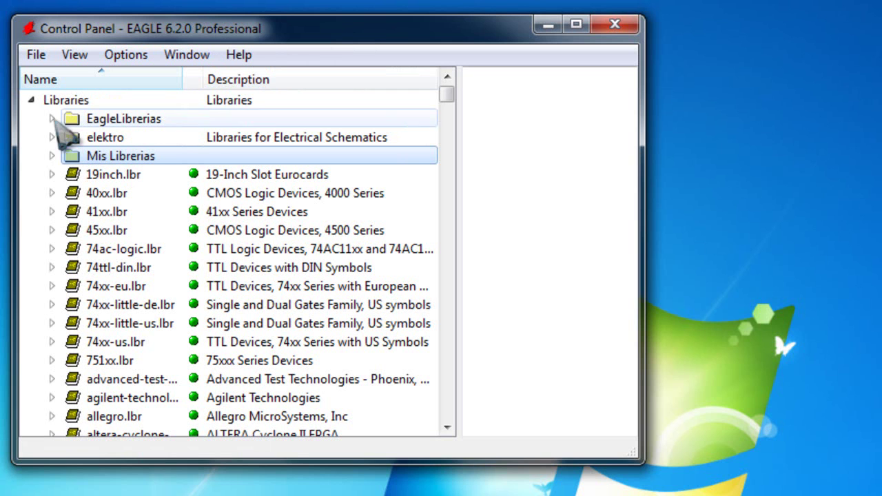
Step: Create a new library and place its enlarged editor window beside the Control Panel
left_click(36, 57)
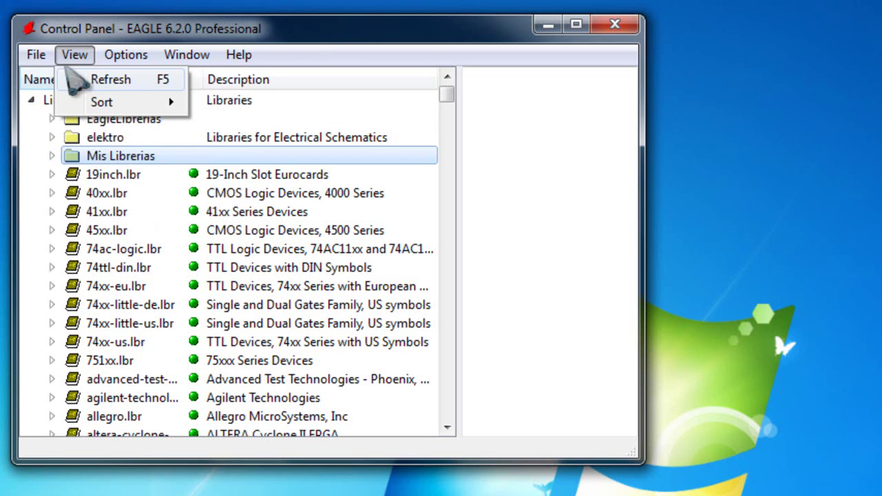
mouse_move(66, 82)
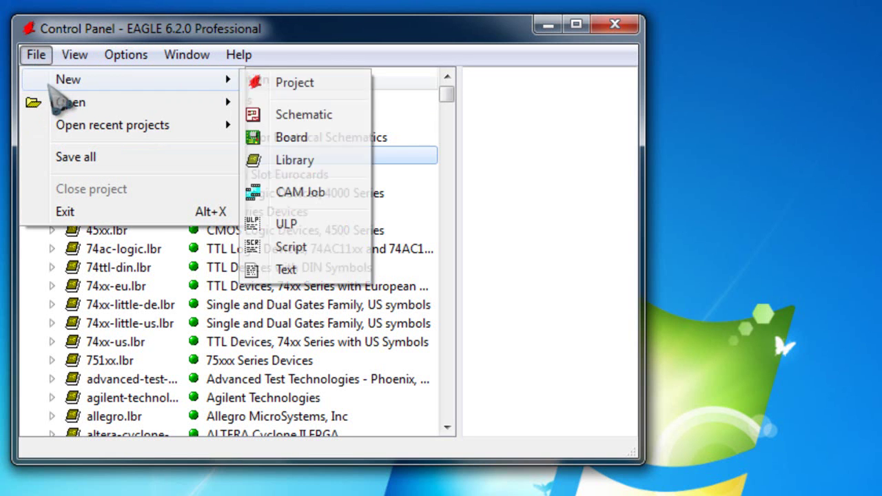
left_click(295, 160)
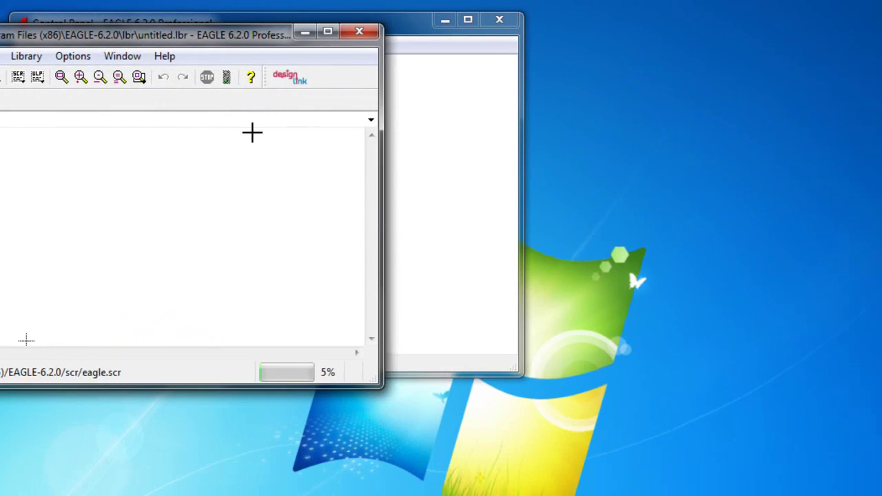
left_click_drag(124, 40, 245, 27)
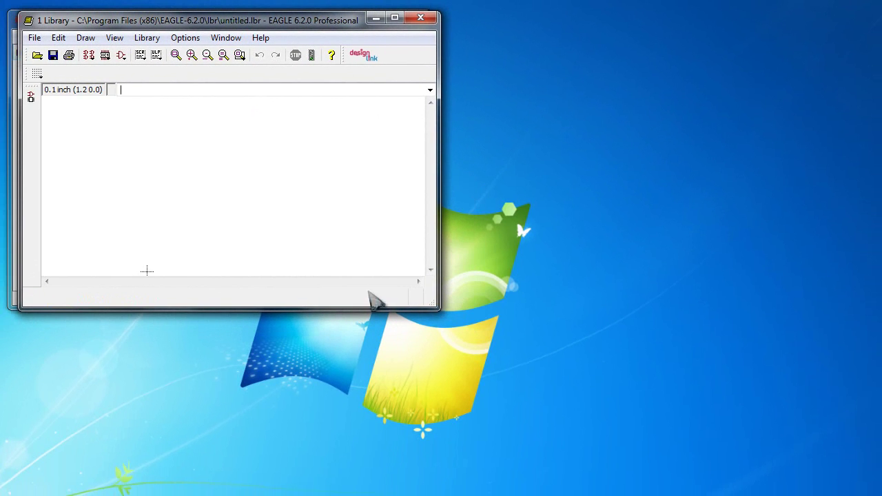
left_click_drag(439, 309, 854, 485)
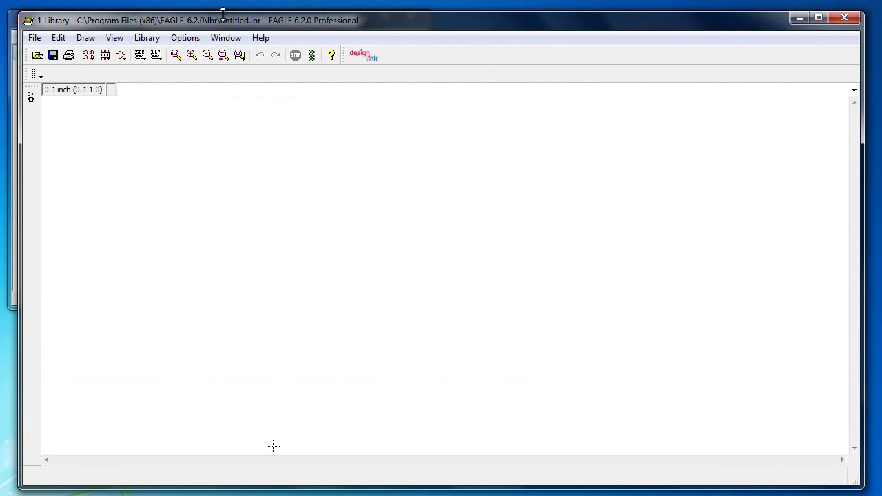
left_click_drag(205, 23, 467, 20)
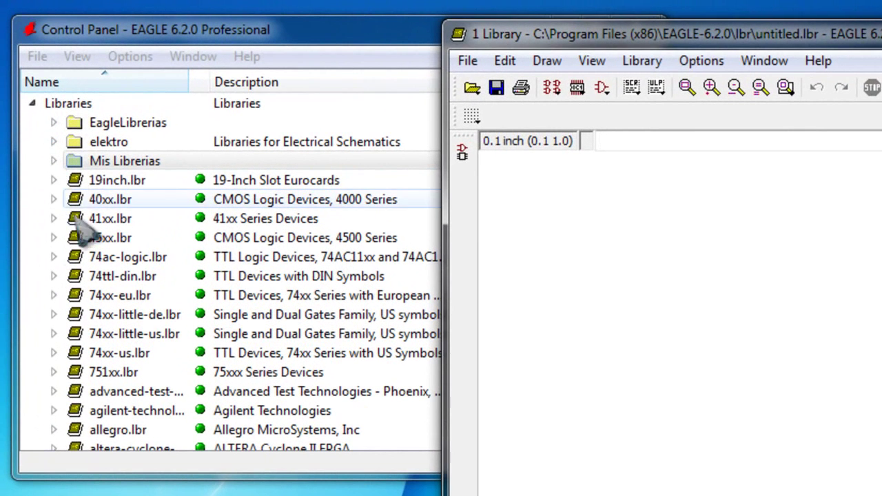
Step: Expand resistor.lbr in the Control Panel's library list and preview its 0204/5 resistor package
left_click(130, 46)
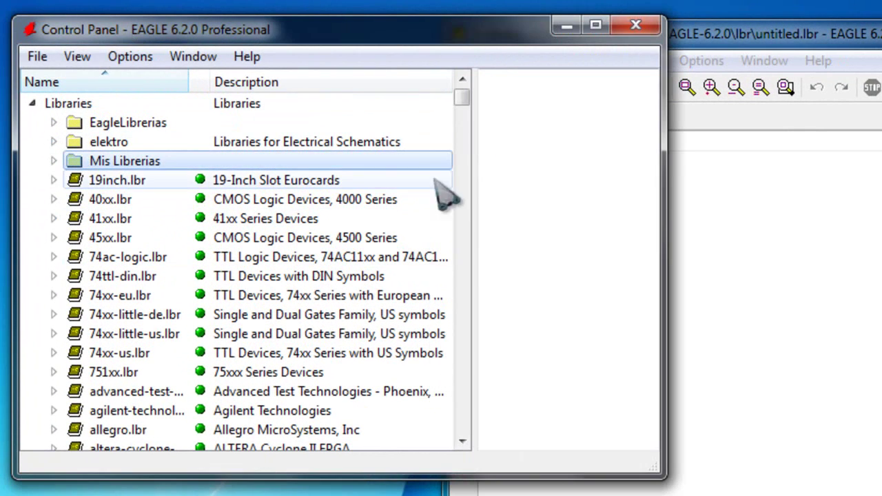
left_click_drag(466, 100, 460, 359)
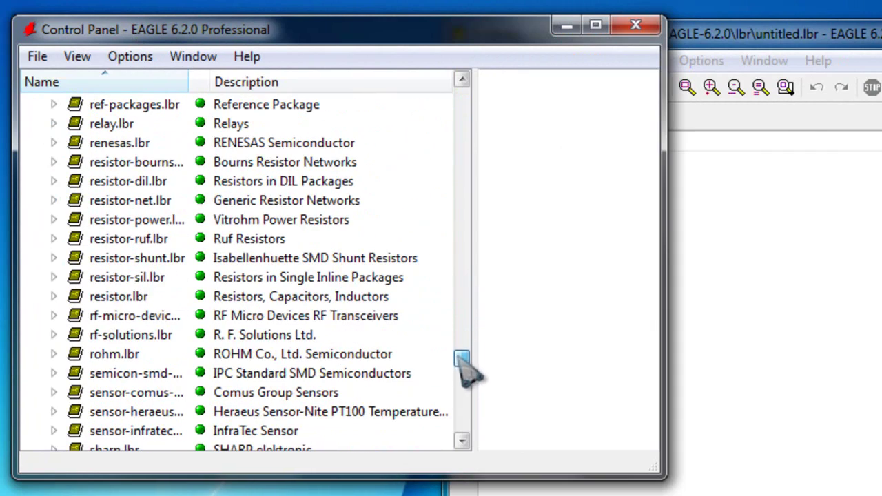
left_click(96, 297)
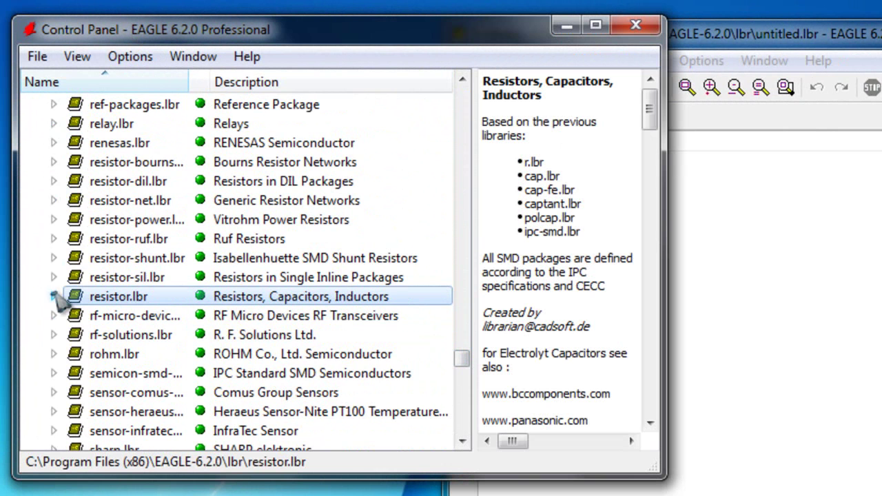
left_click(53, 297)
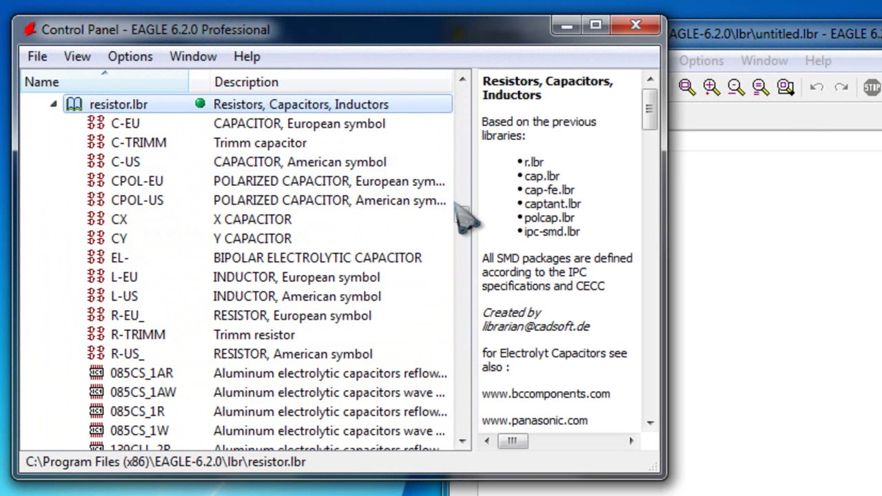
left_click_drag(462, 213, 473, 246)
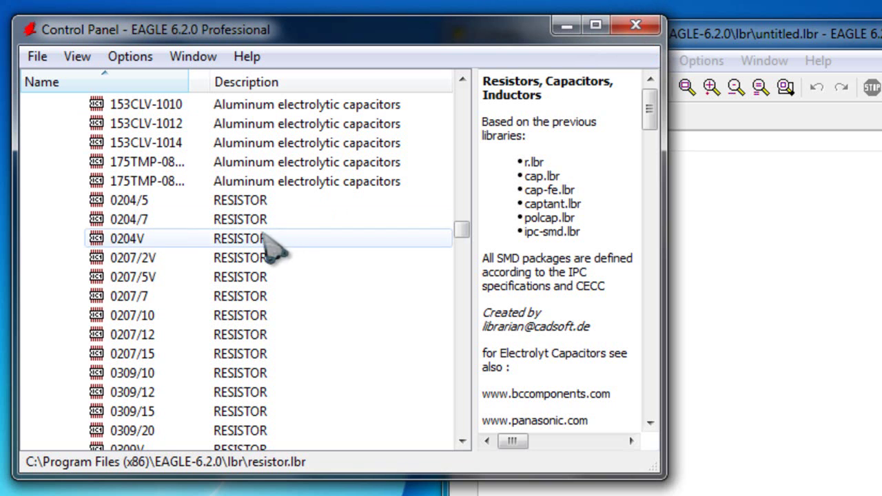
left_click(253, 201)
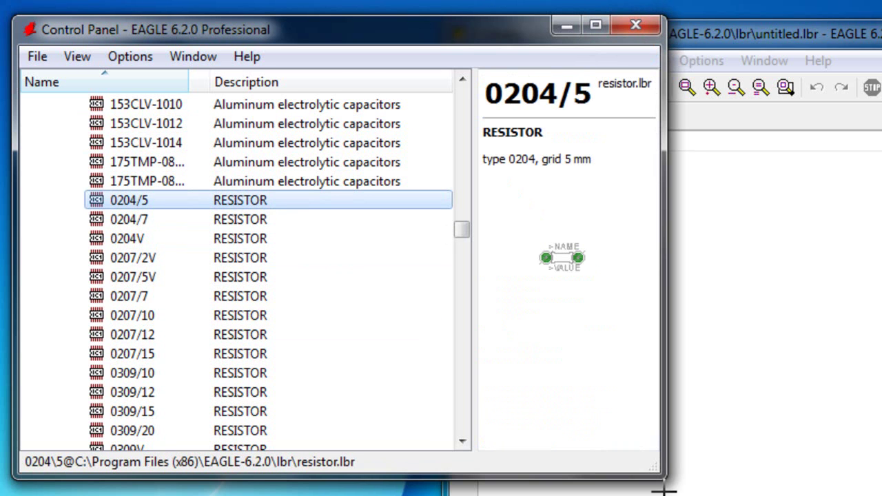
Step: Enlarge the Control Panel window and compare the previews of the resistor packages between 0204/7 and 0207/10
left_click_drag(653, 475, 880, 495)
left_click(117, 221)
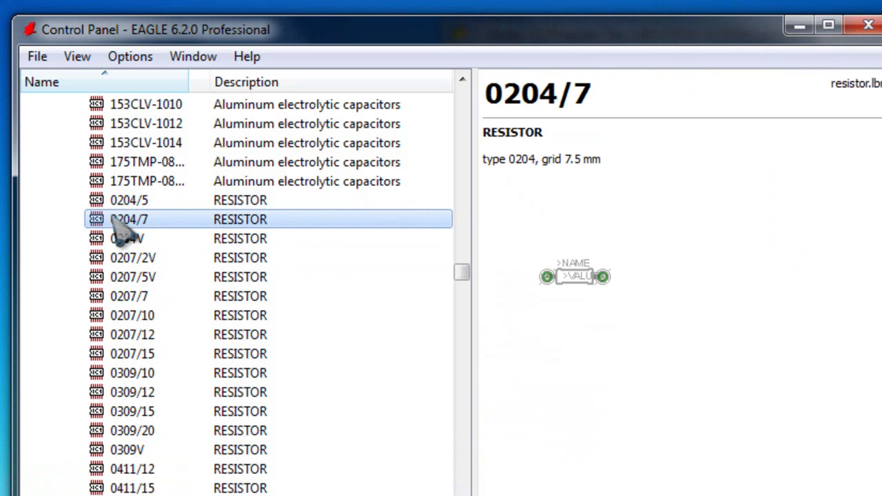
key("Down")
key("Down")
key("Down")
key("Down")
key("Down")
key("Down")
key("Down")
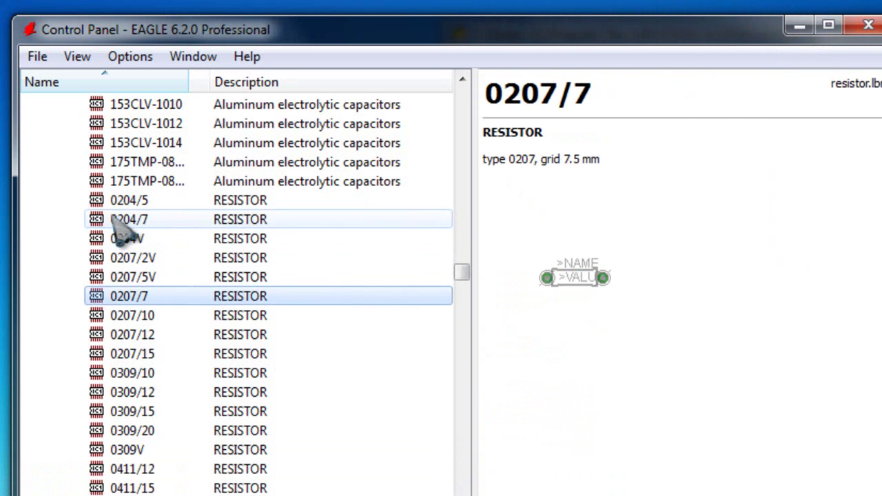
key("Down")
key("Up")
key("Up")
key("Up")
key("Up")
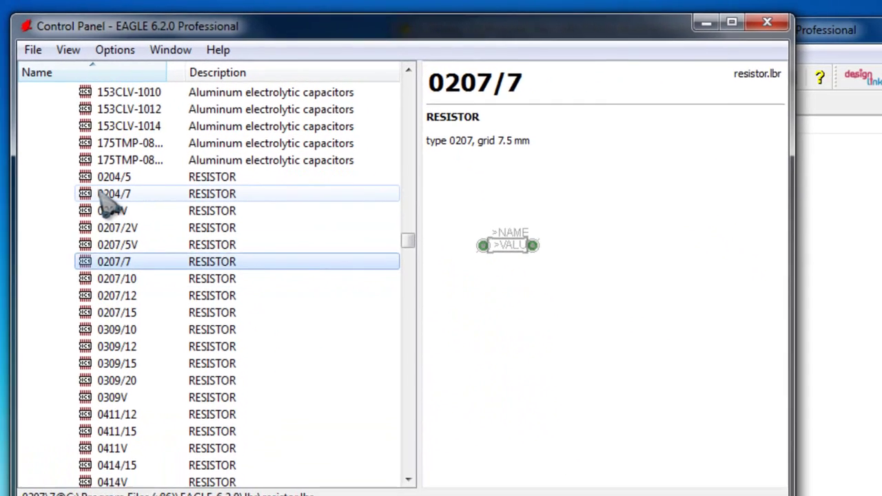
key("Down")
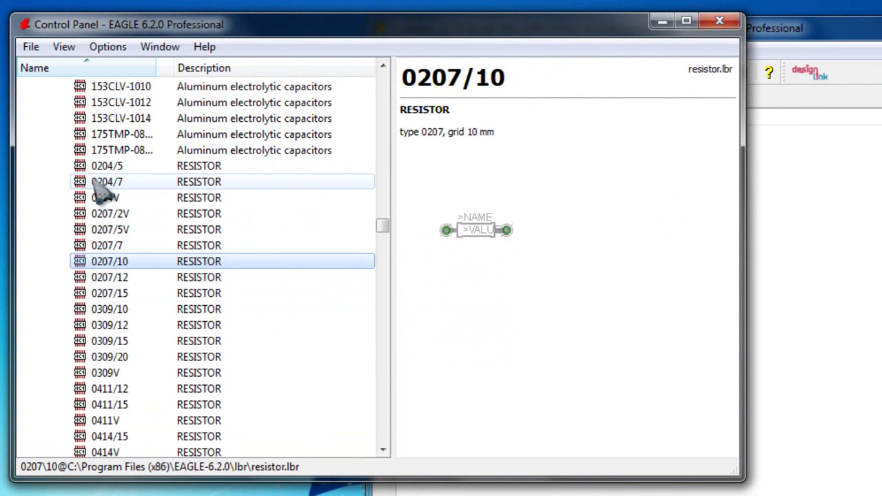
key("Up")
key("Down")
key("Up")
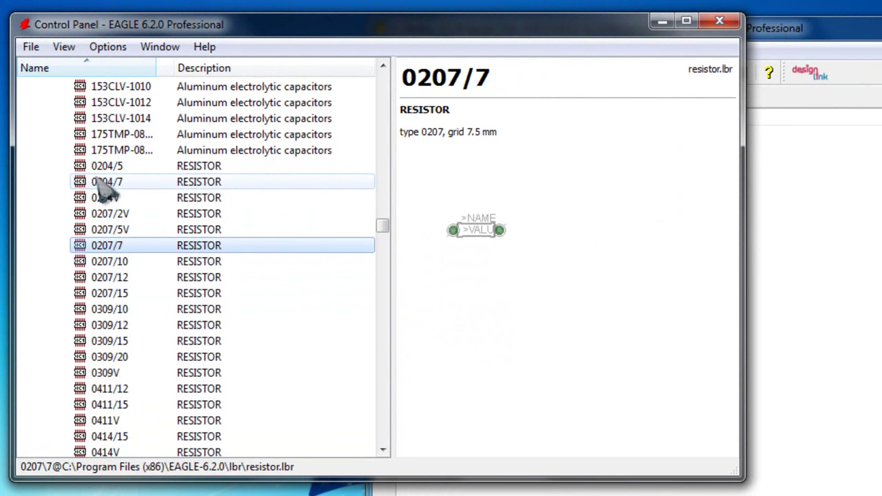
Step: Copy the 0204/5 resistor package from resistor.lbr into the untitled library and bring its drawing fully into view
left_click(121, 167)
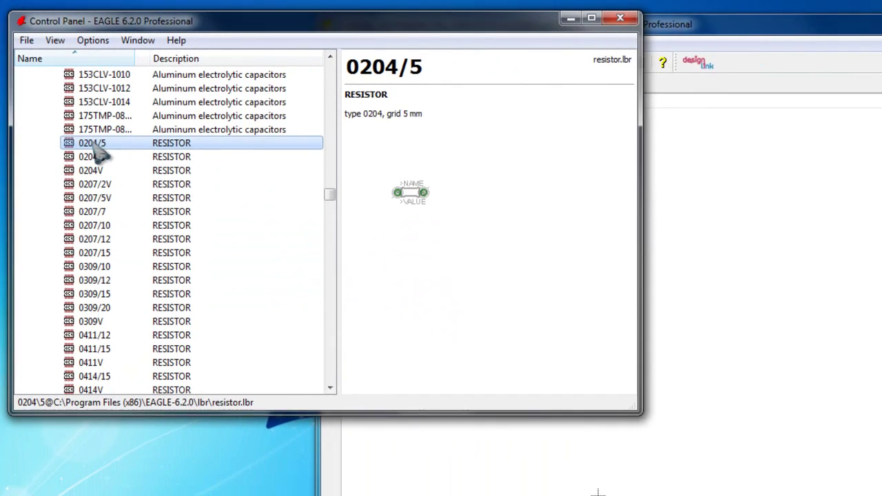
mouse_move(93, 143)
left_mouse_down()
mouse_move(190, 179)
mouse_move(562, 245)
mouse_move(219, 184)
mouse_move(103, 141)
mouse_move(100, 133)
left_mouse_up()
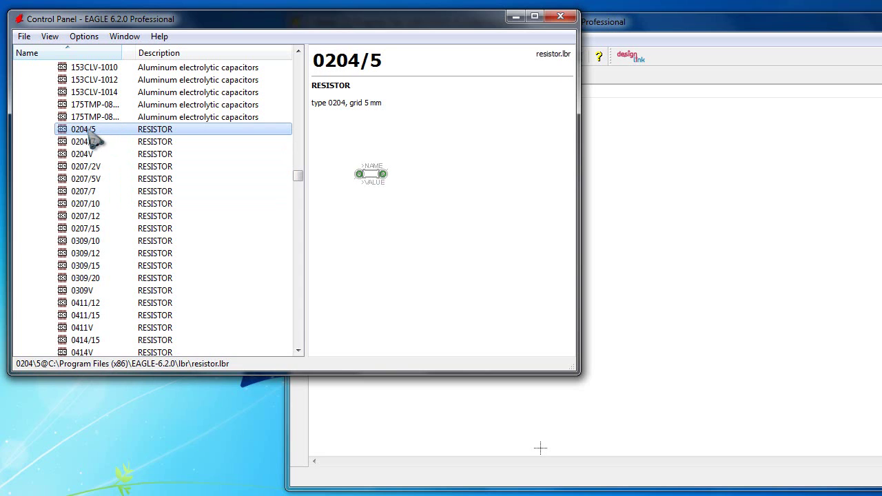
left_click_drag(95, 141, 692, 237)
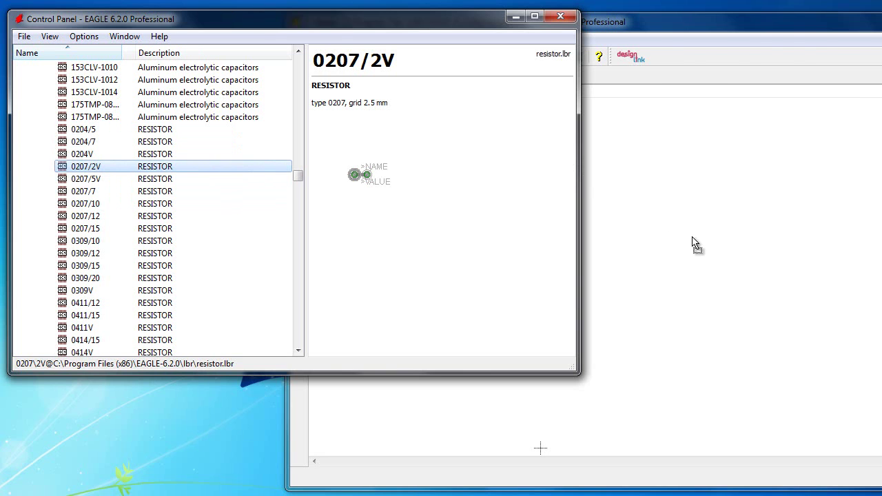
left_click_drag(693, 238, 695, 239)
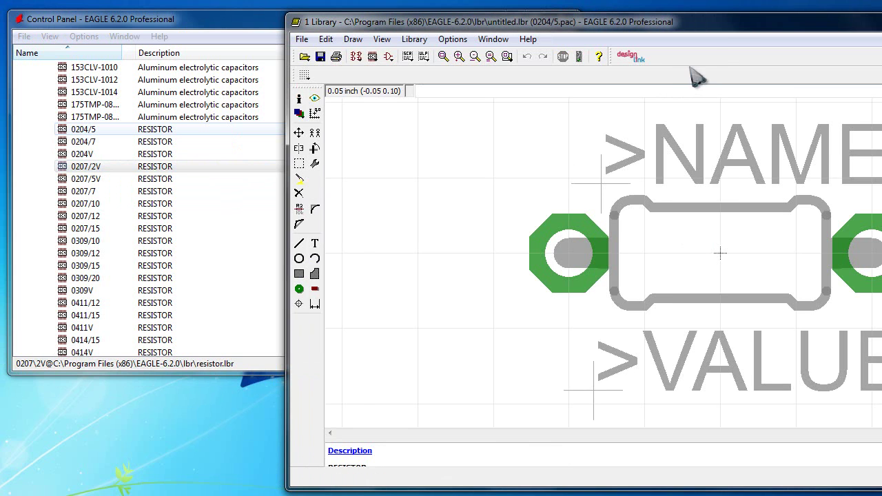
left_click_drag(730, 27, 615, 24)
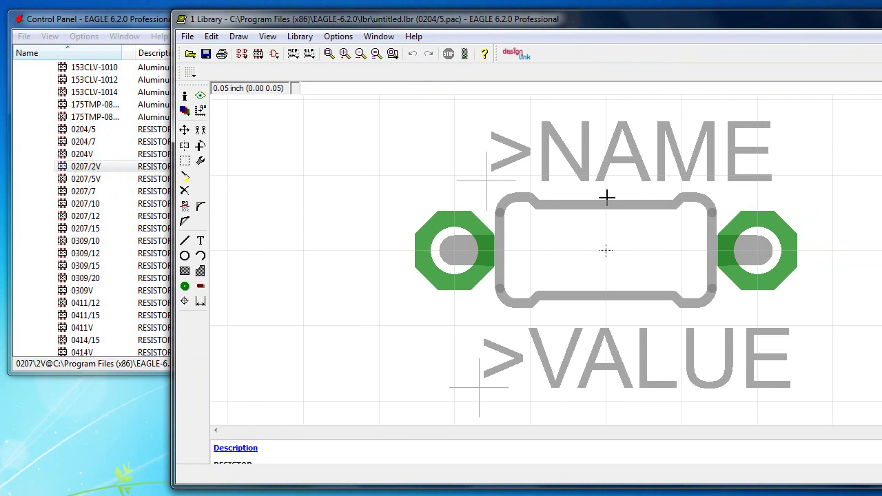
Step: Save the untitled library as 01Resistores in the Mis Librerias folder
left_click_drag(614, 18, 452, 13)
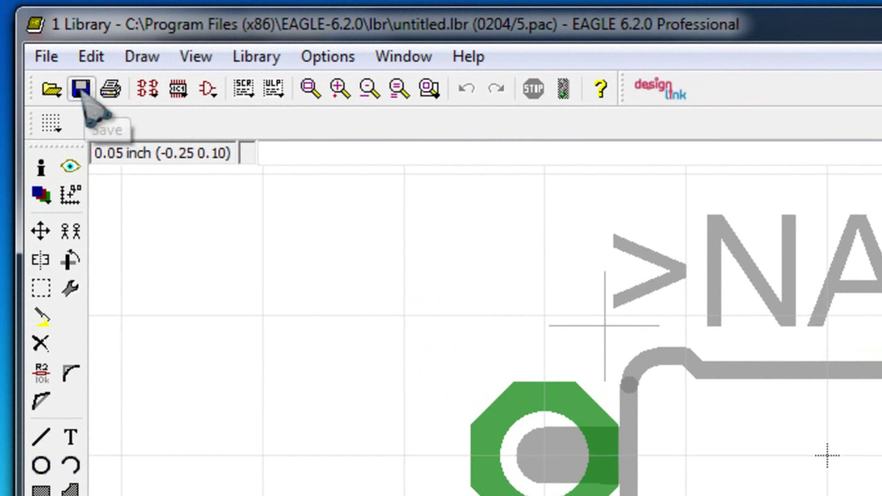
left_click(83, 92)
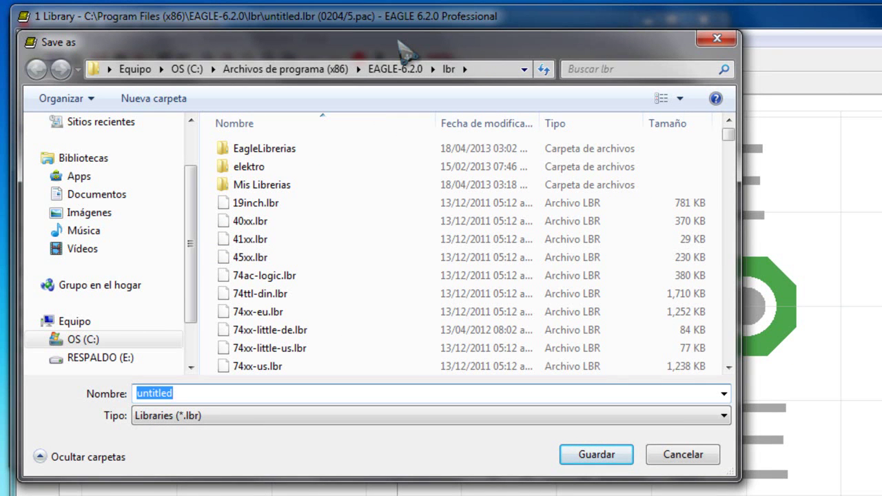
type("01Resistores")
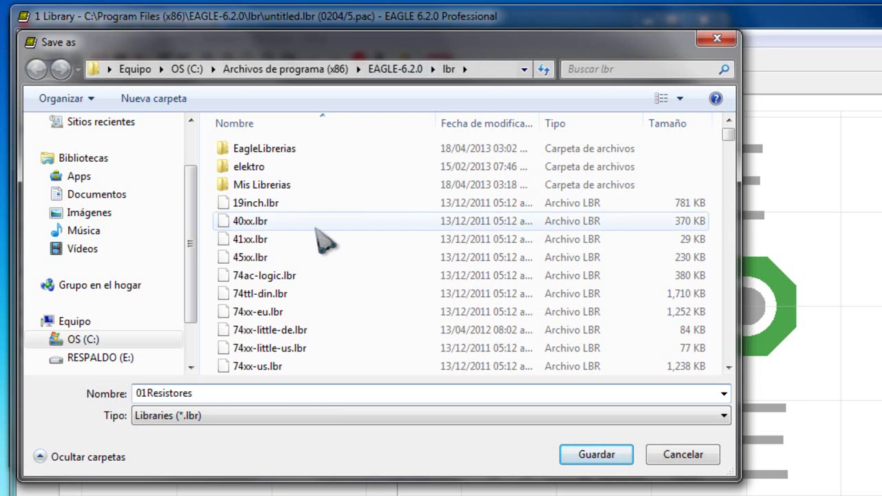
double_click(273, 194)
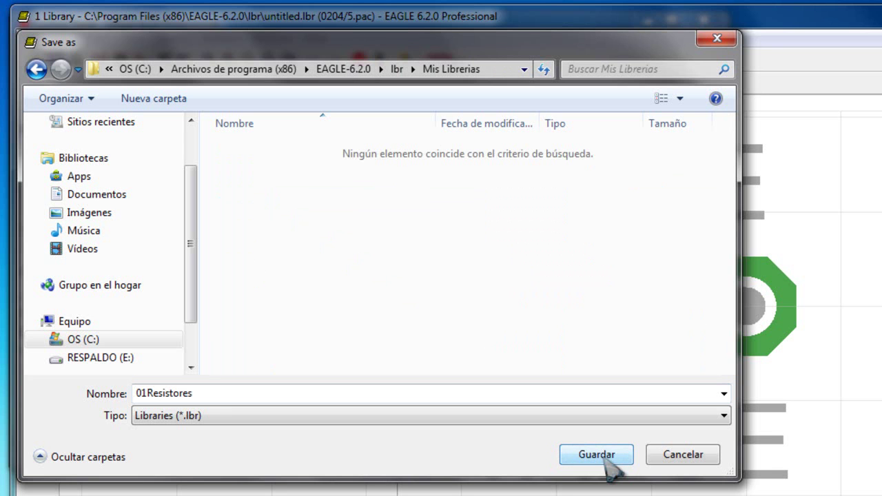
left_click_drag(291, 47, 284, 31)
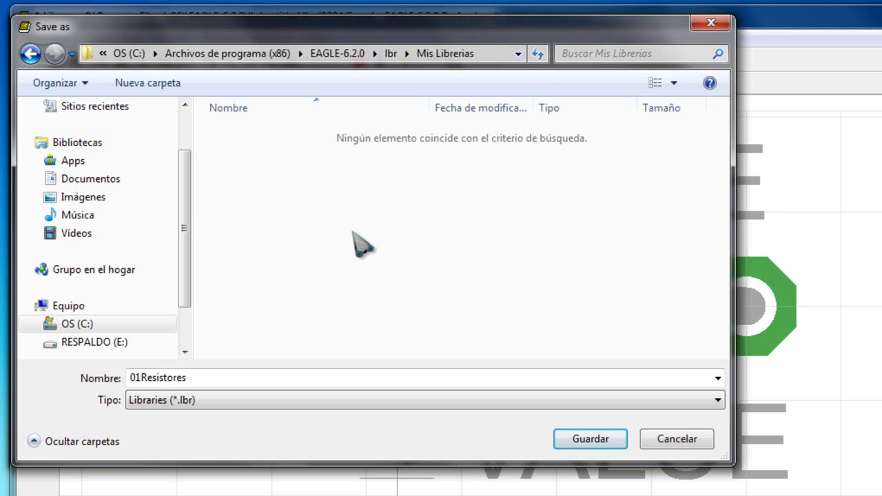
left_click_drag(361, 36, 358, 33)
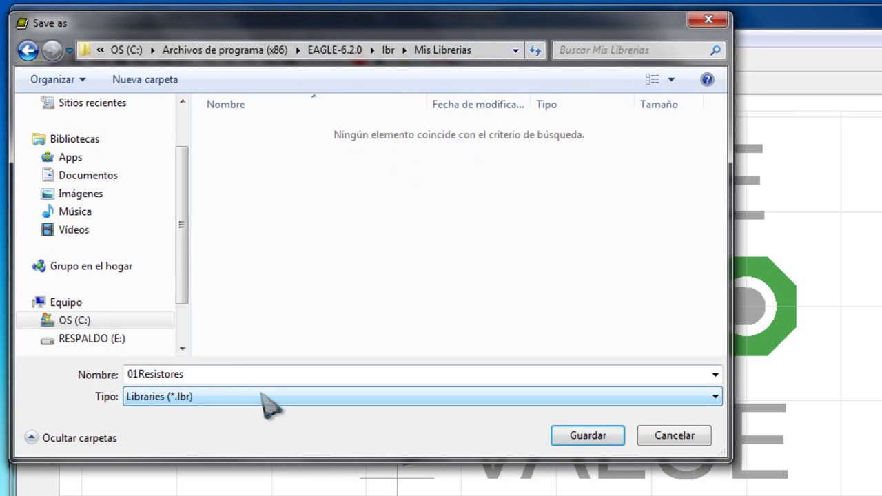
left_click(582, 441)
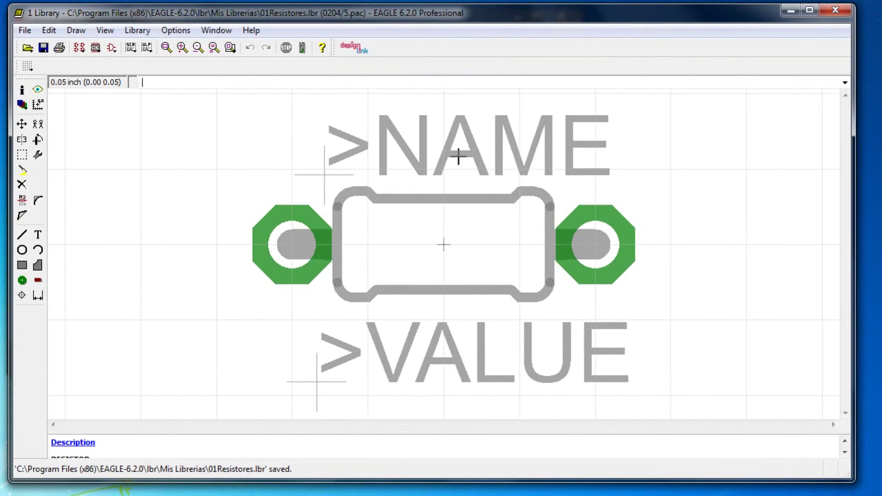
Step: Collapse resistor.lbr in the Control Panel and check the Mis Librerias folder for the saved 01Resistores library
left_click_drag(356, 13, 549, 23)
left_click(40, 129)
scroll(41, 131, "up", 13)
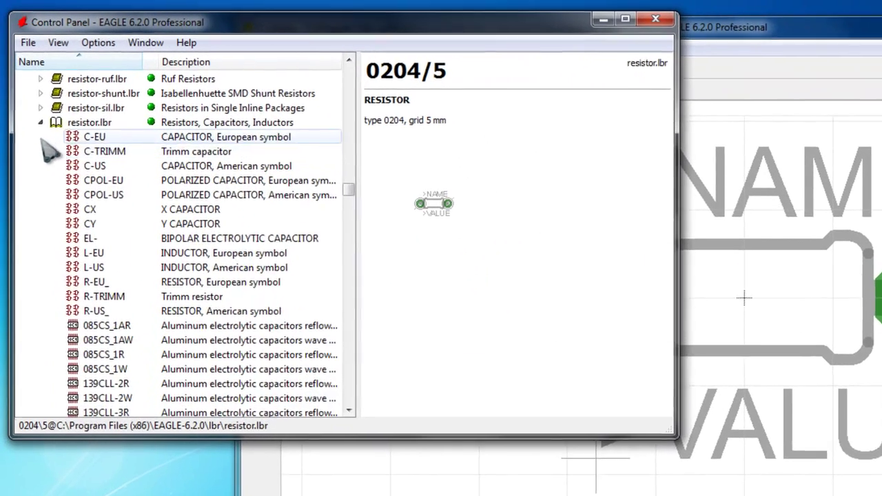
left_click(33, 105)
scroll(48, 164, "up", 17)
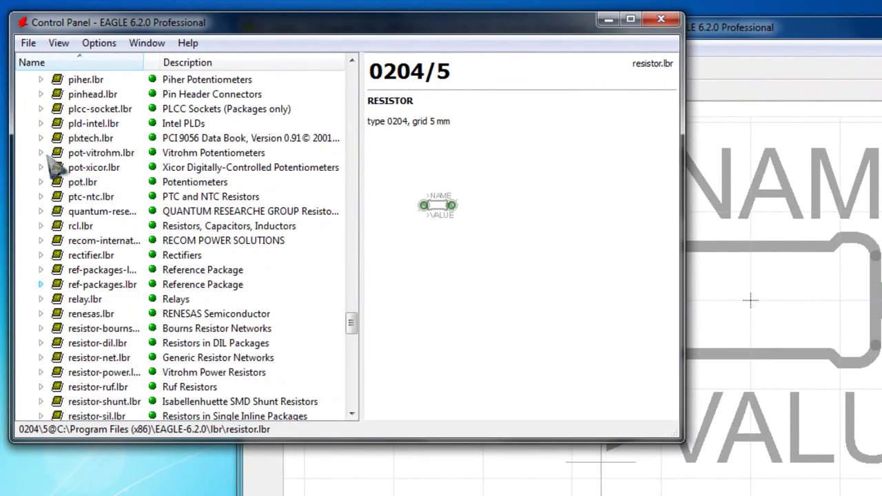
scroll(347, 238, "up", 9)
left_click_drag(351, 255, 350, 66)
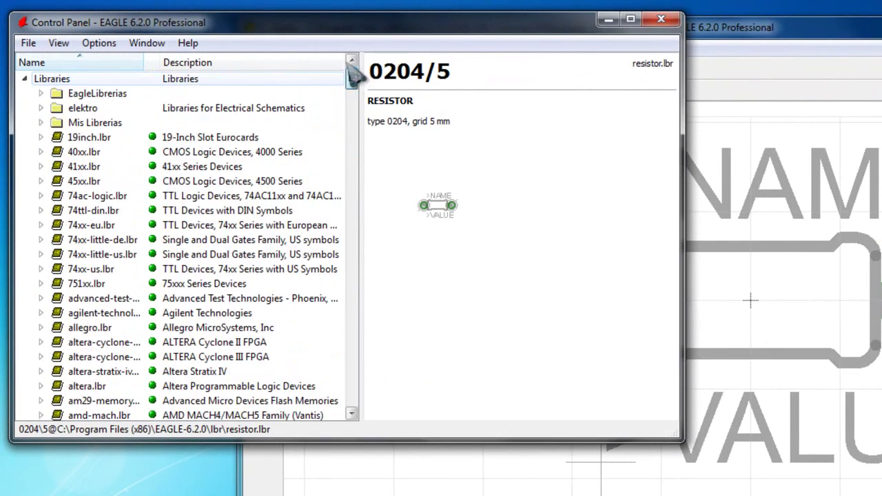
left_click(40, 122)
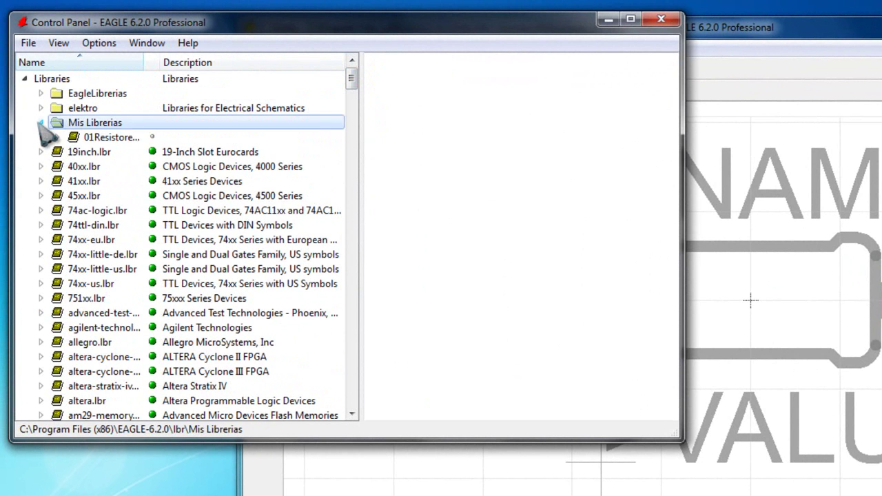
left_click(101, 137)
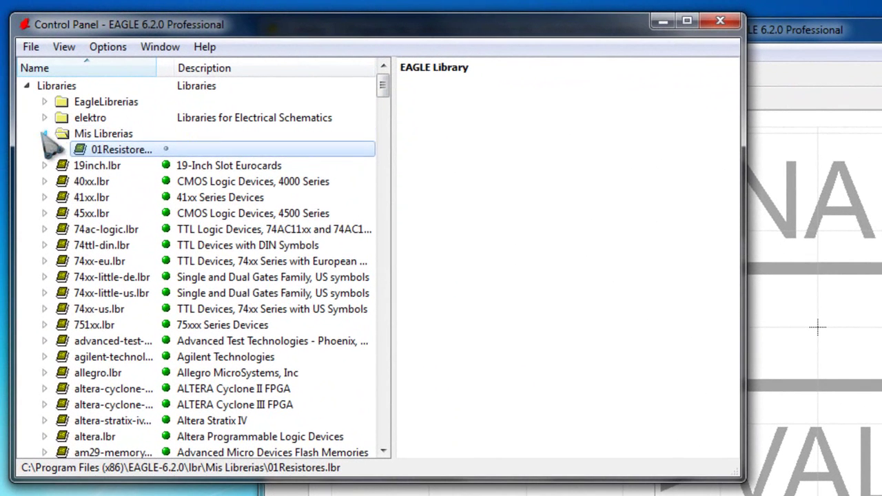
left_click(43, 128)
Step: Copy the 0204V resistor package from resistor.lbr into the 01Resistores library and save the library
left_click(751, 38)
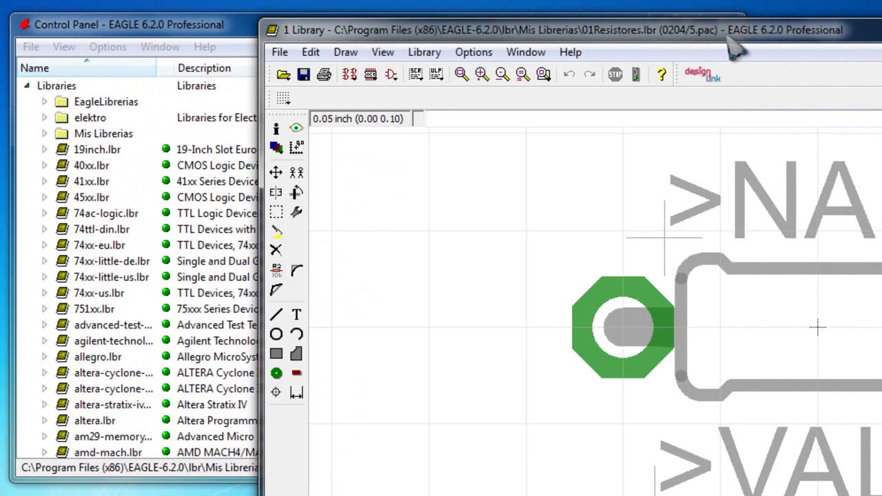
left_click_drag(735, 40, 725, 39)
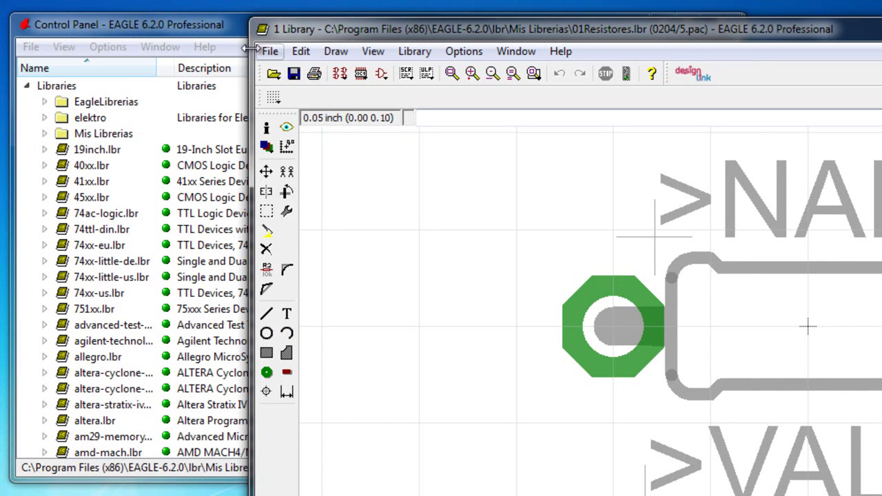
left_click(208, 28)
left_click_drag(383, 86, 393, 367)
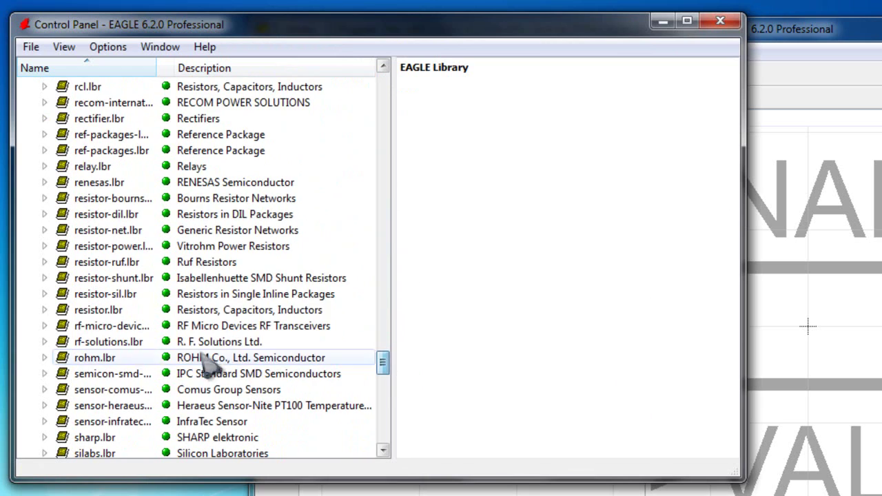
left_click(60, 311)
left_click(44, 310)
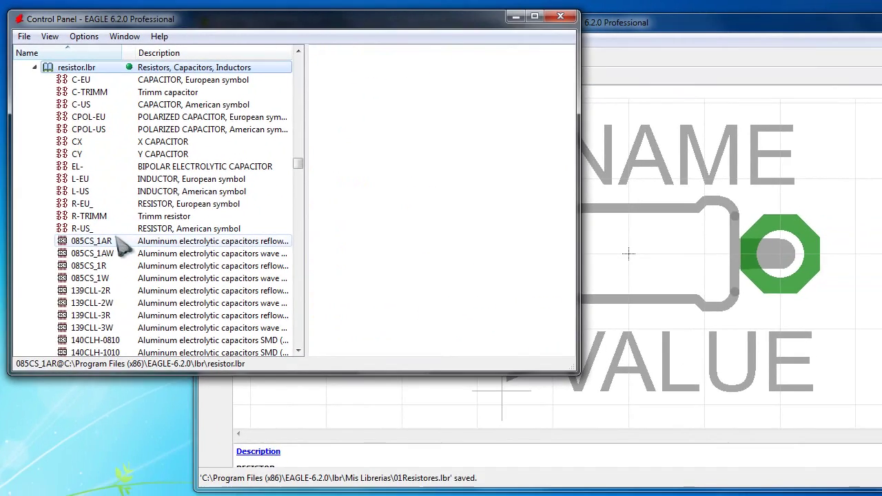
left_click(143, 290)
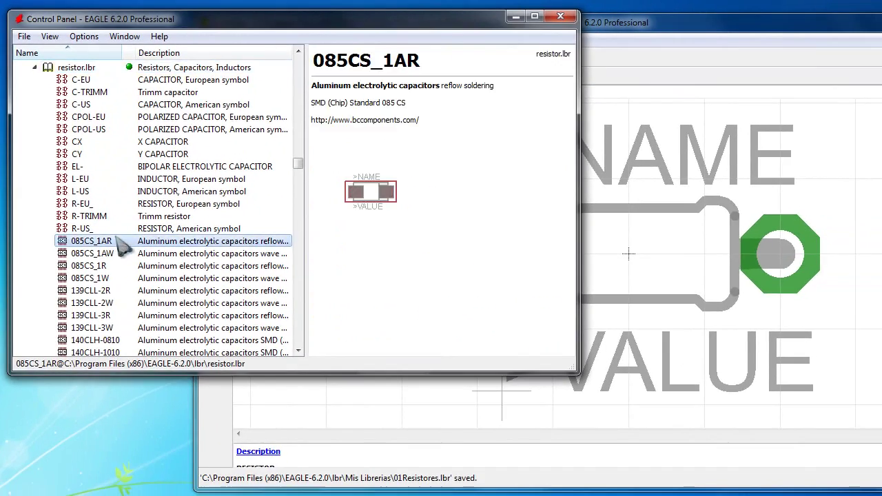
scroll(232, 241, "down", 12)
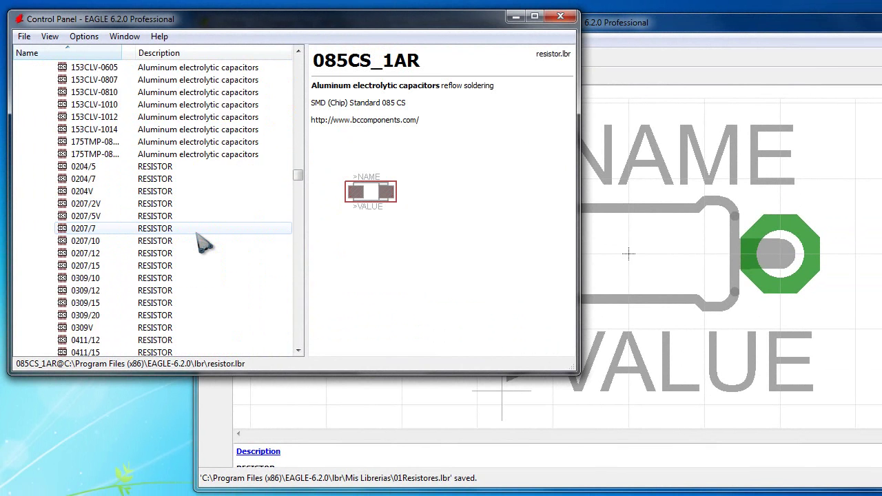
left_click(118, 117)
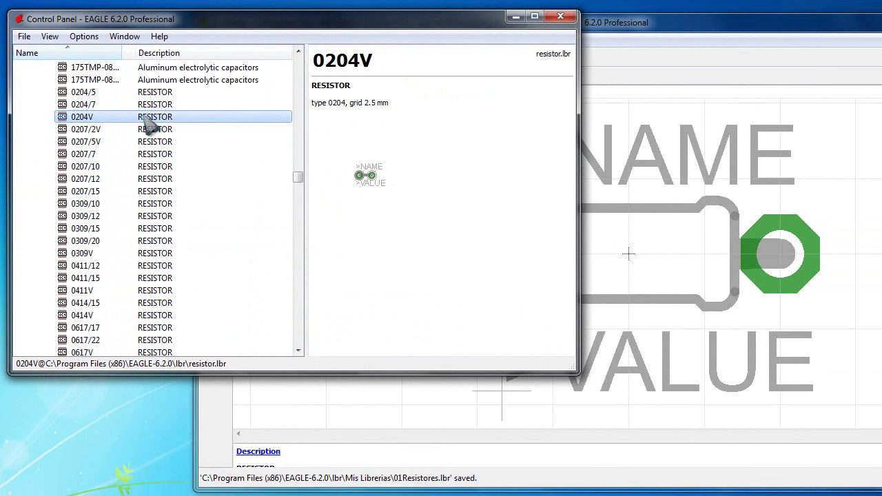
left_click_drag(148, 123, 644, 255)
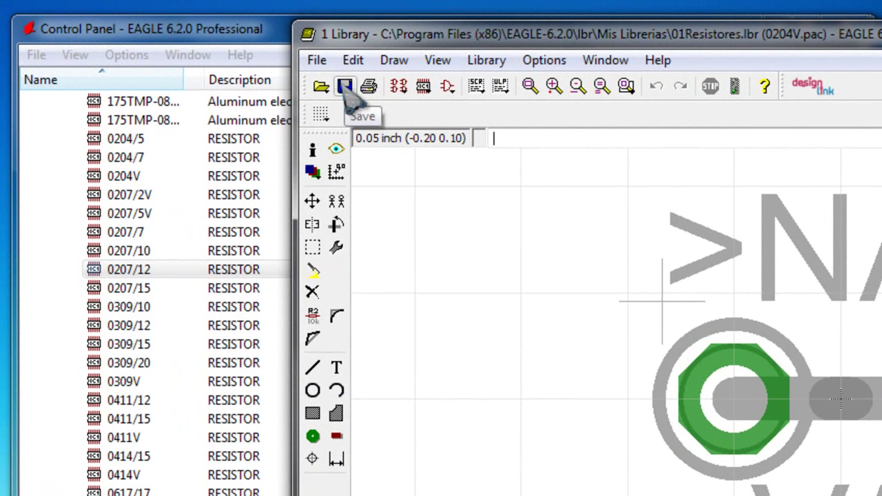
left_click(344, 86)
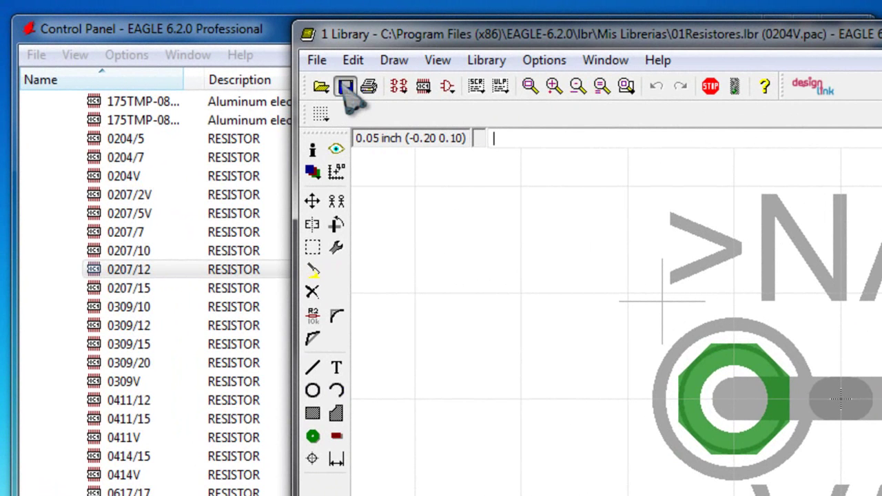
Step: Copy the 0309/10 resistor package from resistor.lbr into the 01Resistores library and save it
left_click(128, 311)
left_click(128, 325)
key("Down")
key("Down")
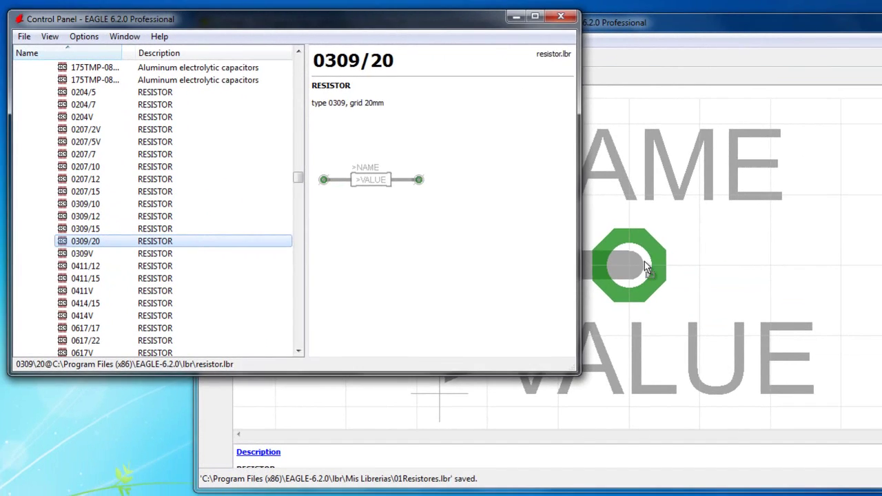
left_click(639, 269)
scroll(642, 262, "up", 3)
left_click(228, 58)
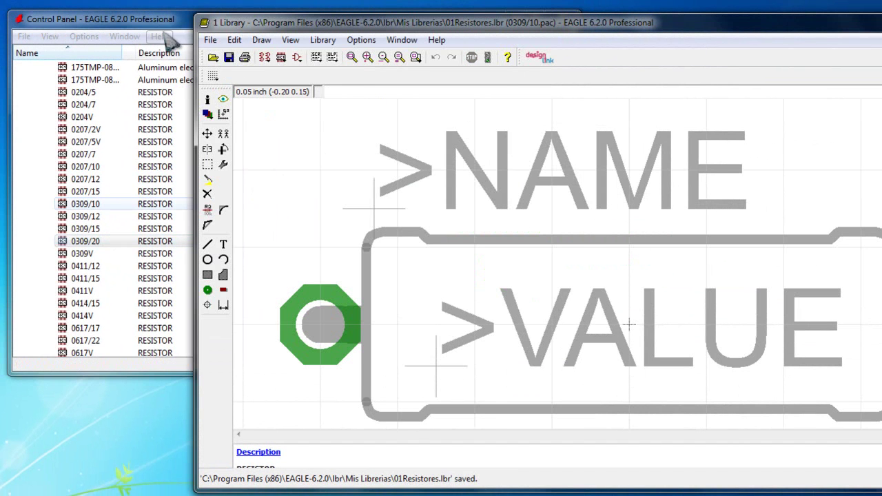
Step: Add the 0411/12 resistor package from resistor.lbr to the 01Resistores library and save the change
left_click(166, 29)
left_click_drag(100, 267, 675, 246)
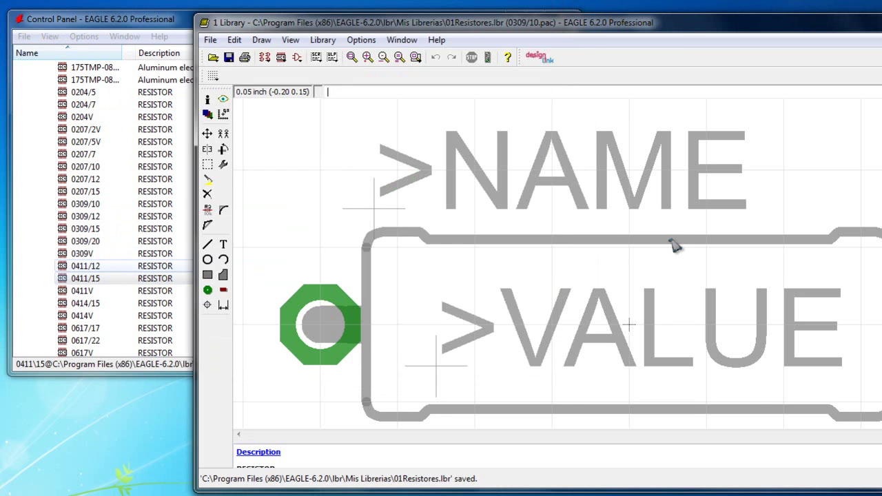
left_click(229, 58)
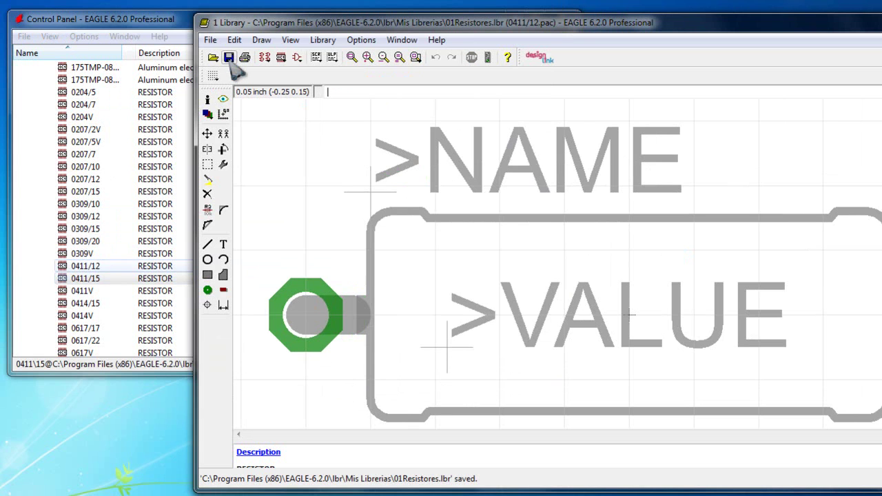
Step: Reposition the 01Resistores library editor window on the desktop and close it
left_click_drag(666, 25, 553, 35)
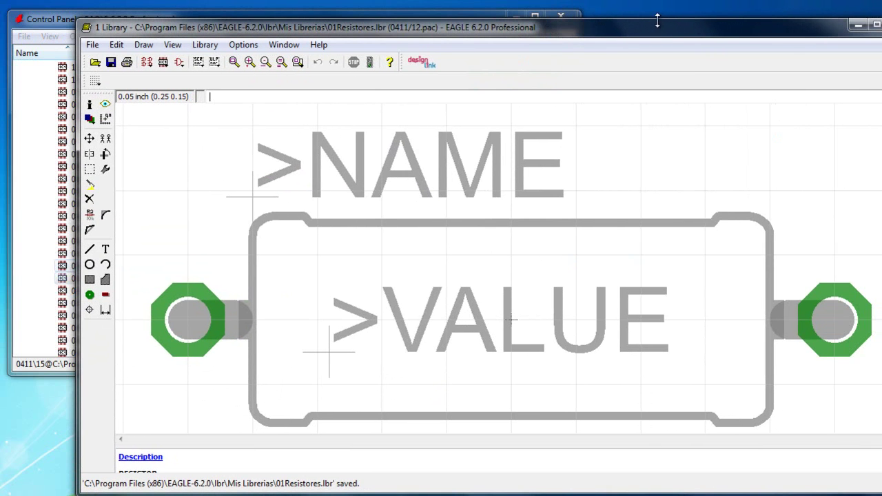
left_click_drag(657, 28, 642, 18)
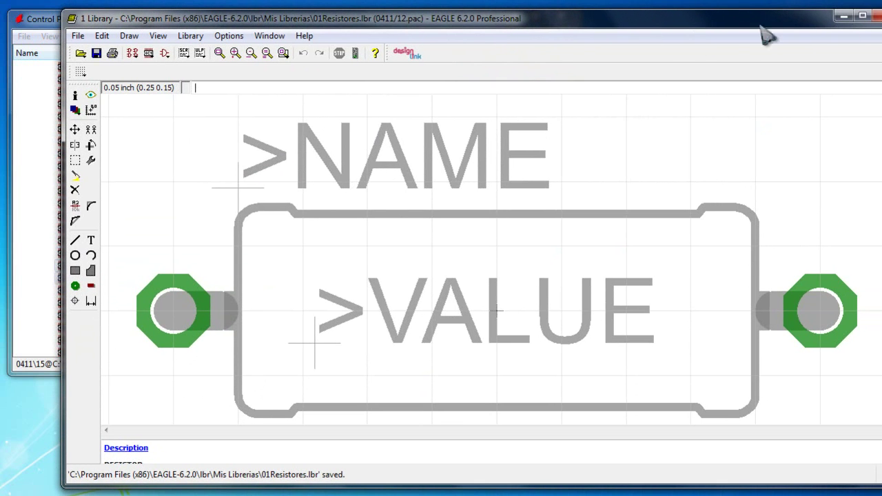
left_click(878, 15)
Step: Expand the Mis Librerias folder, select 01Resistores.lbr, and widen the Name column to show its full file name
left_click_drag(298, 177, 298, 61)
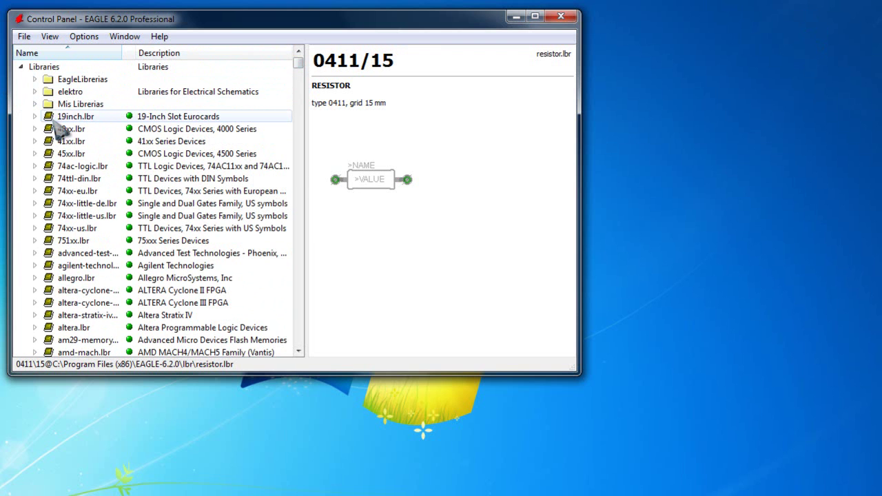
left_click(23, 39)
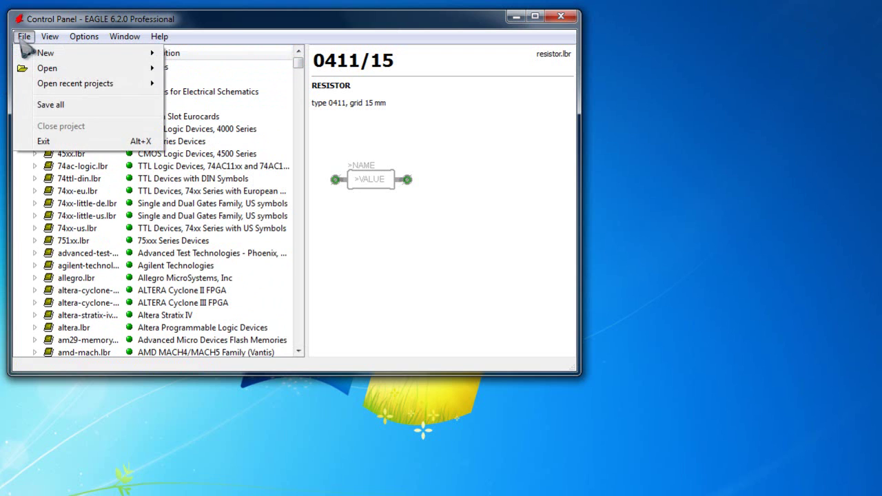
left_click(25, 36)
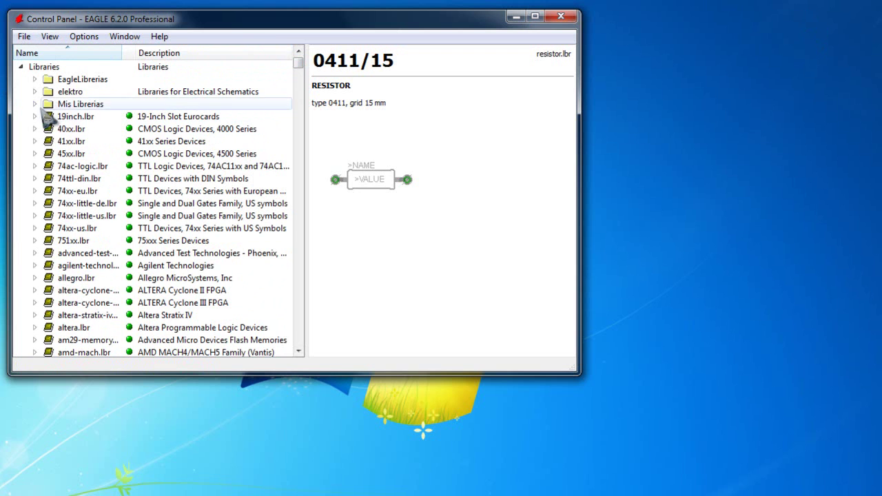
left_click(35, 105)
left_click(97, 118)
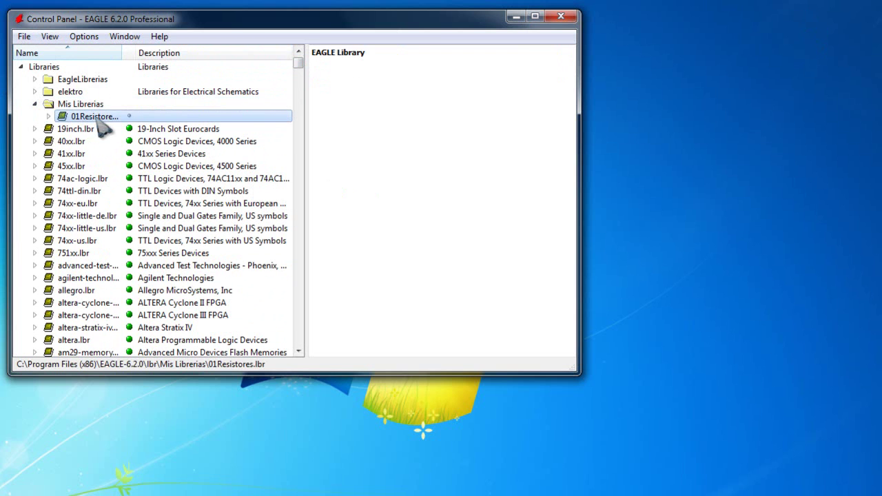
left_click_drag(122, 53, 153, 61)
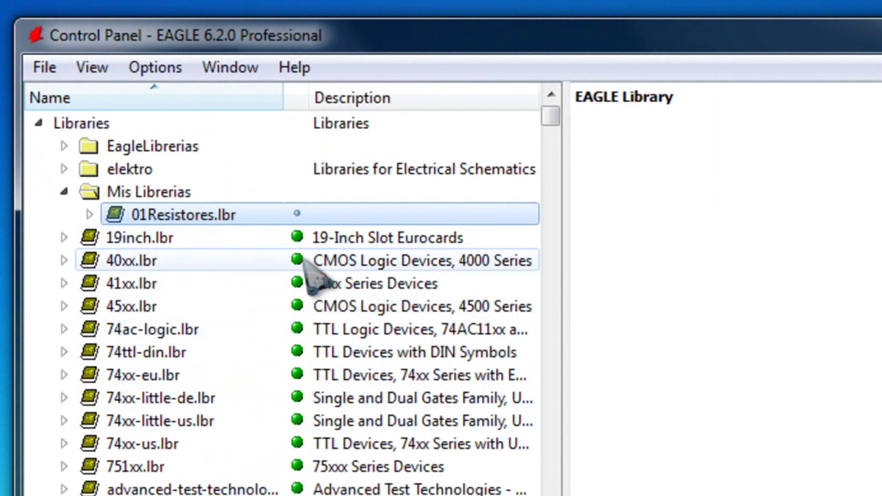
Step: Activate 01Resistores.lbr in the Mis Librerias folder with the Use option
left_click(375, 174)
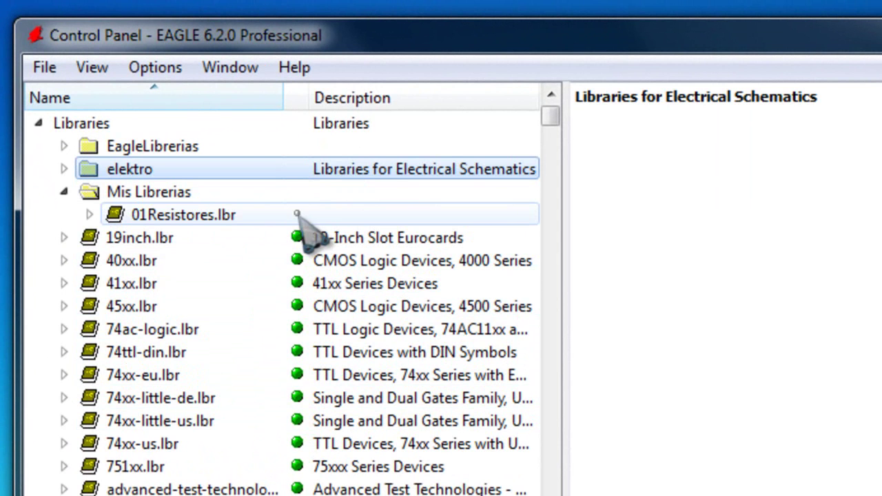
right_click(192, 216)
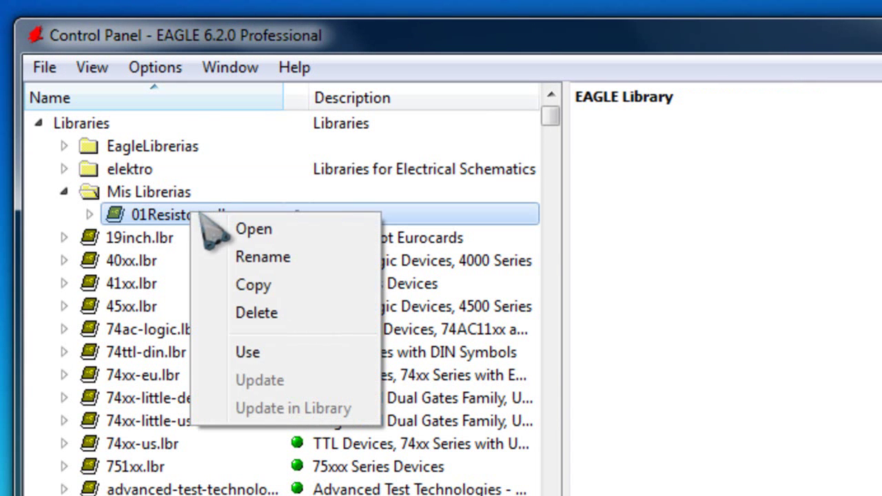
left_click(248, 353)
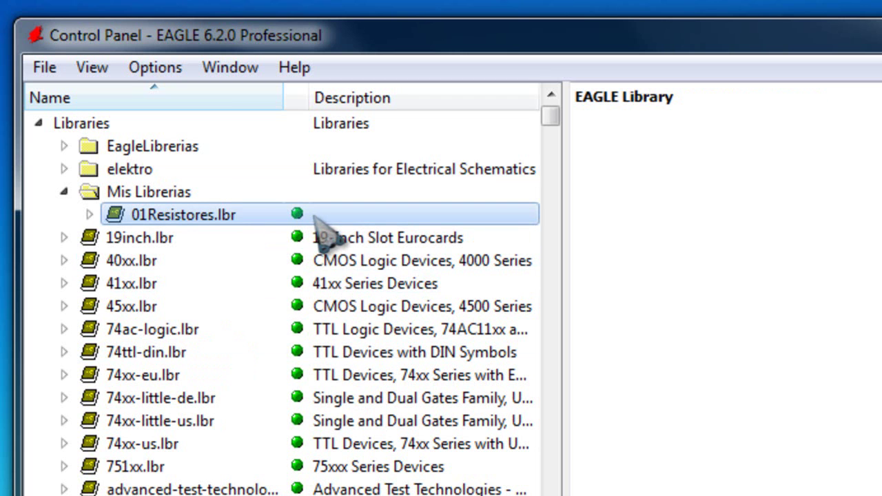
Step: Collapse the Mis Librerias folder, then create a new board and enlarge its editor window
left_click(63, 192)
left_click(43, 68)
mouse_move(69, 97)
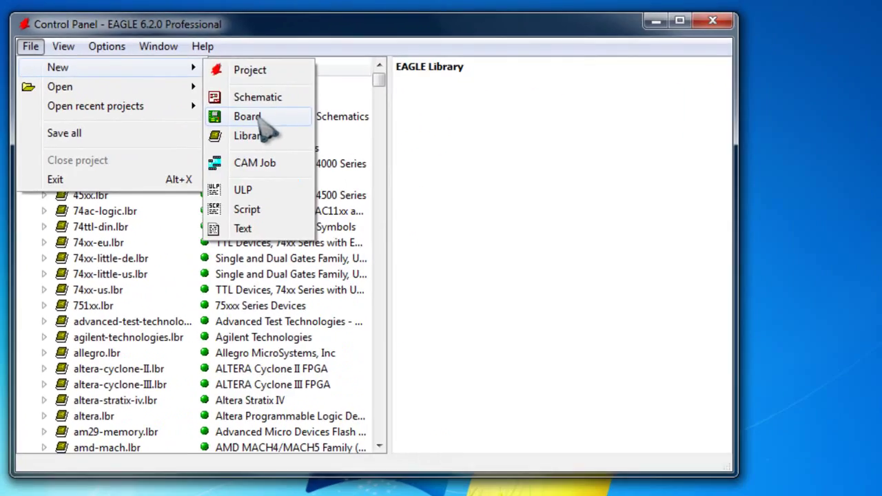
left_click(262, 118)
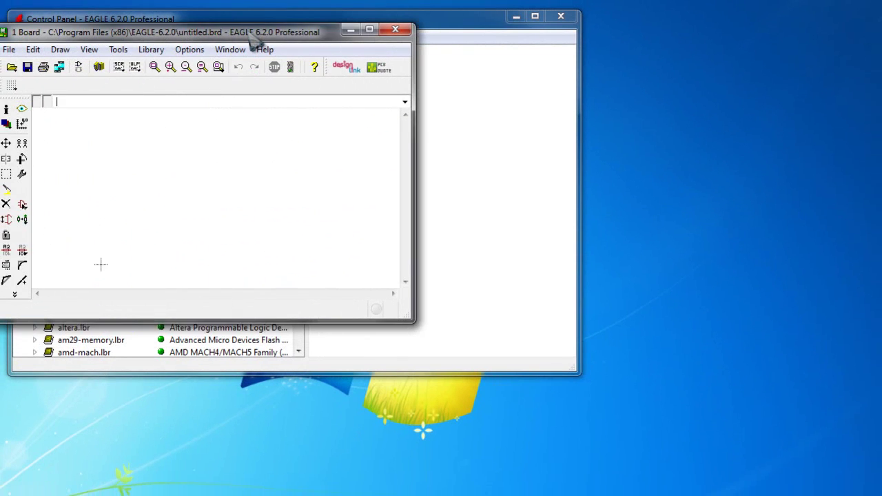
left_click_drag(420, 290, 823, 460)
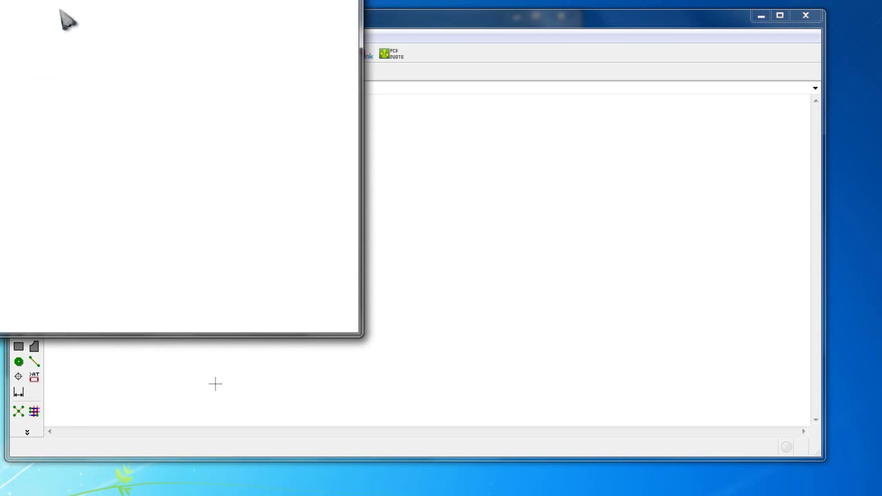
Step: Expand the 01Resistores library in the board's Add dialog and preview its resistor packages
left_click_drag(39, 0, 204, 22)
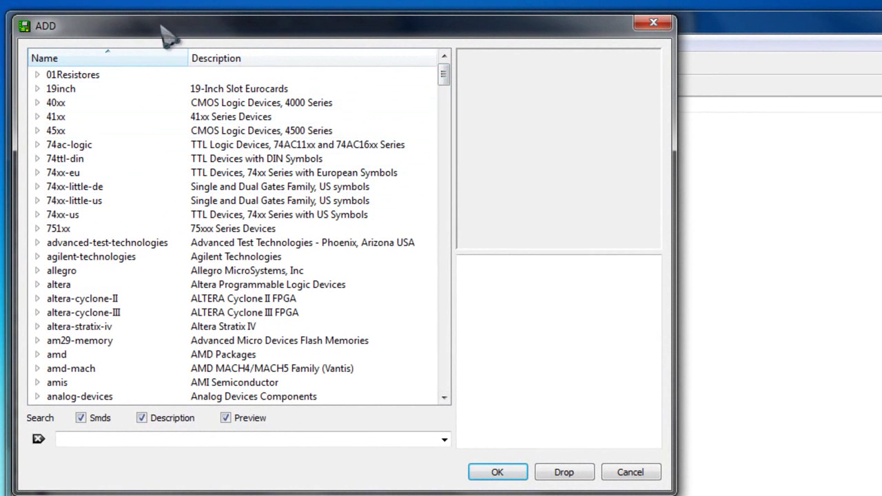
left_click(37, 75)
left_click(69, 89)
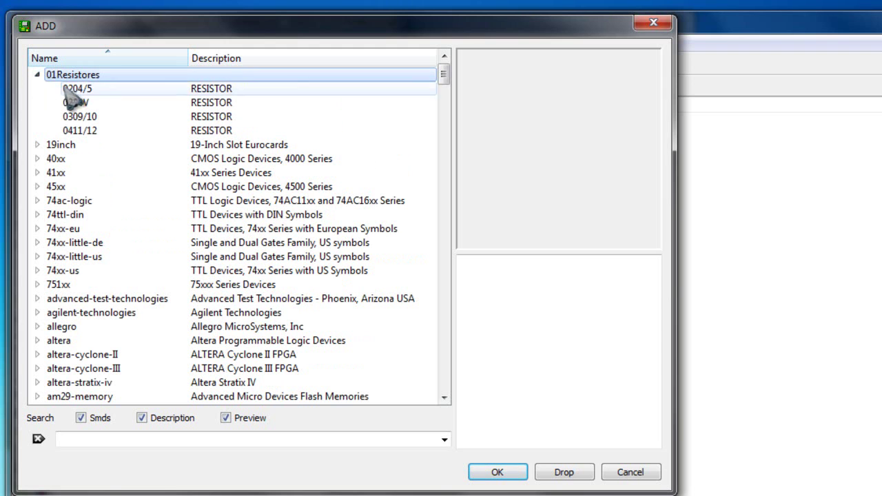
key("Down")
key("Down")
key("Down")
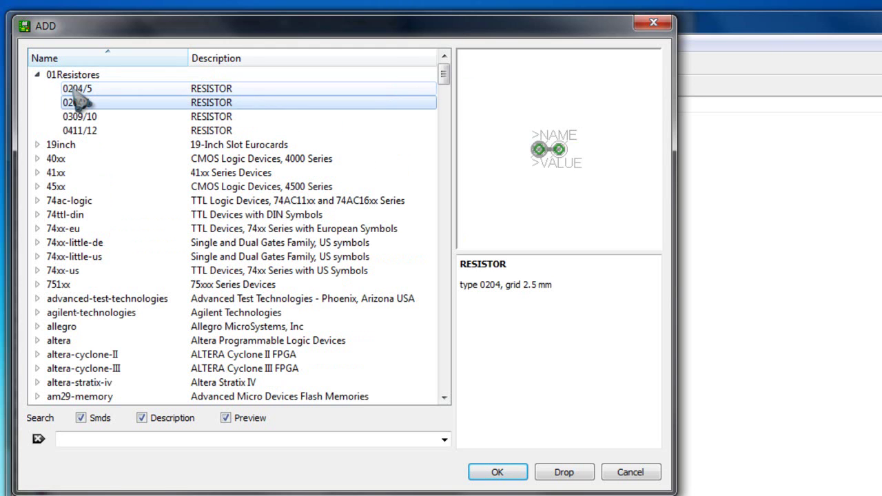
key("Up")
key("Up")
key("Up")
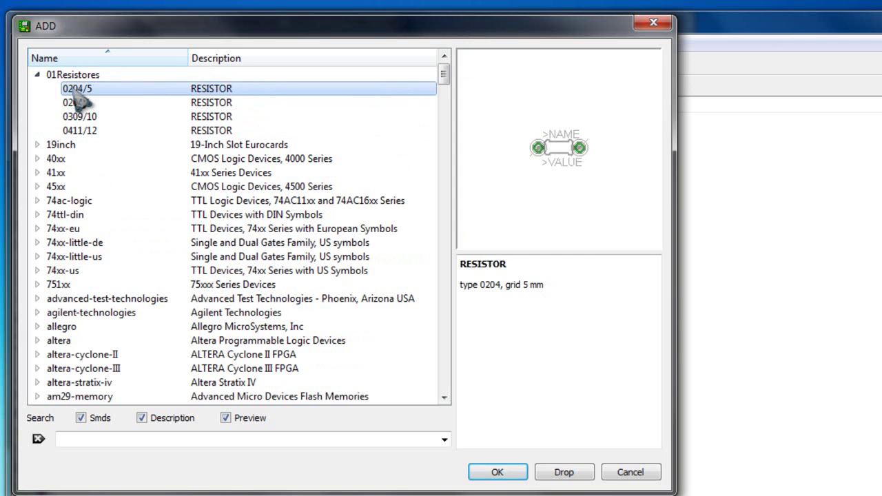
key("Up")
key("Down")
key("Down")
key("Down")
key("Down")
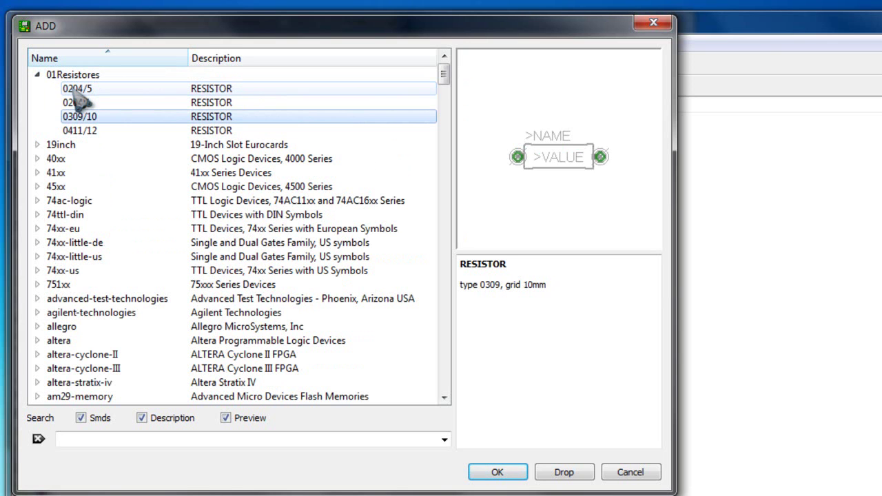
key("Up")
key("Up")
key("Up")
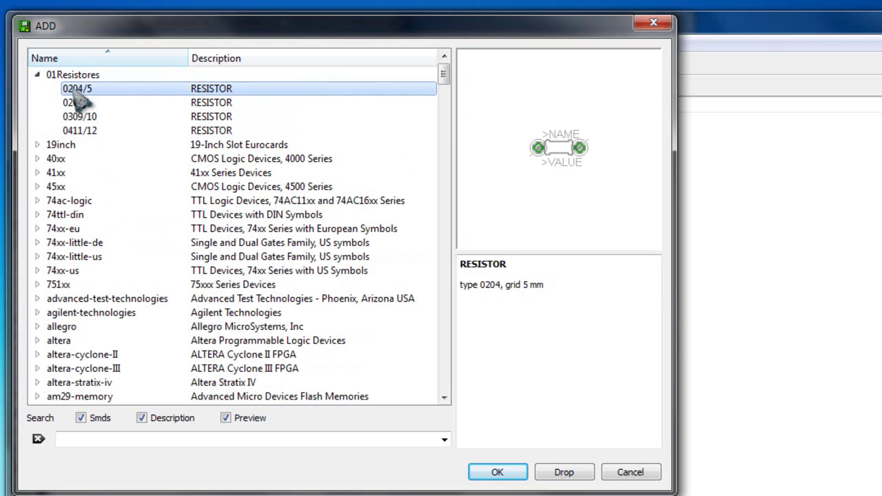
Step: Collapse 01Resistores, look through the list of available libraries down to the resistor ones, and close the Add dialog without placing anything
left_click(37, 74)
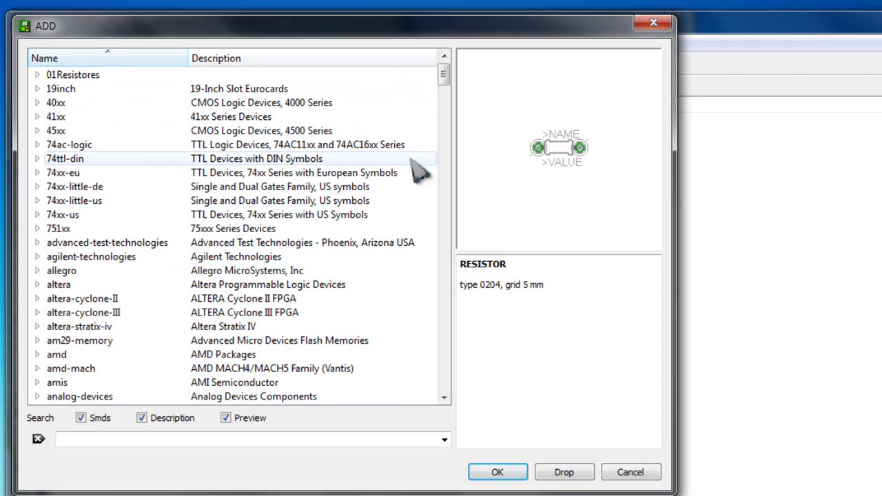
left_click_drag(444, 74, 437, 332)
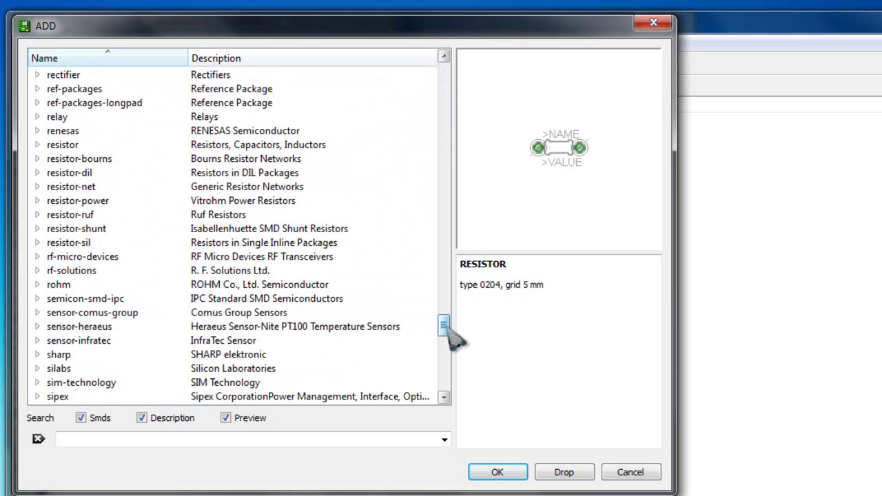
left_click_drag(447, 326, 445, 75)
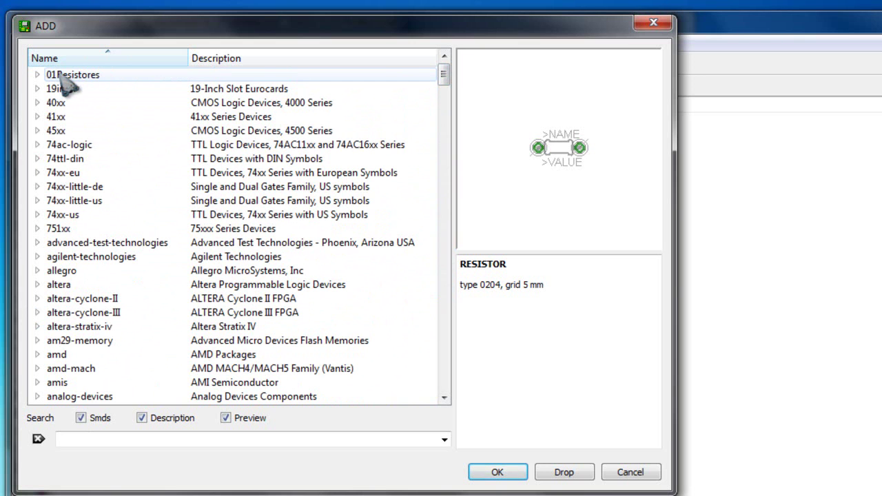
left_click(623, 472)
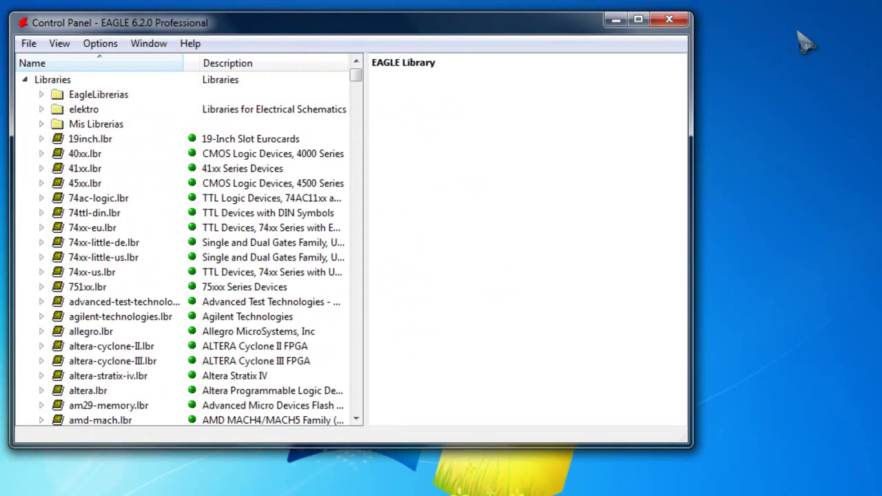
Step: Open 01Resistores.lbr from the Mis Librerias folder in the library editor and enlarge its window
left_click(42, 124)
left_click(111, 139)
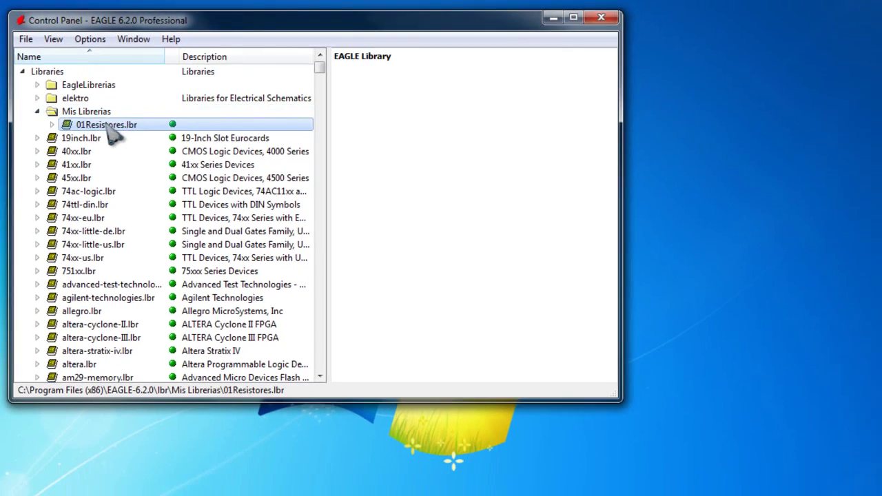
double_click(108, 129)
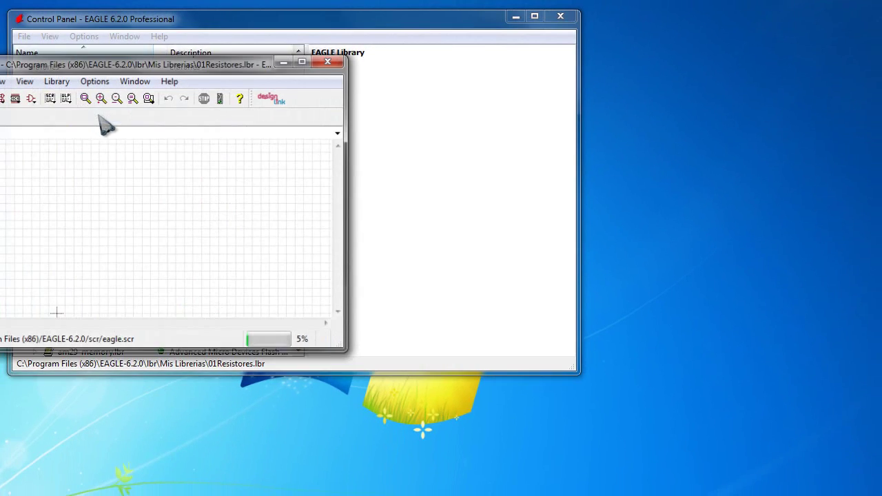
left_click_drag(132, 70, 223, 26)
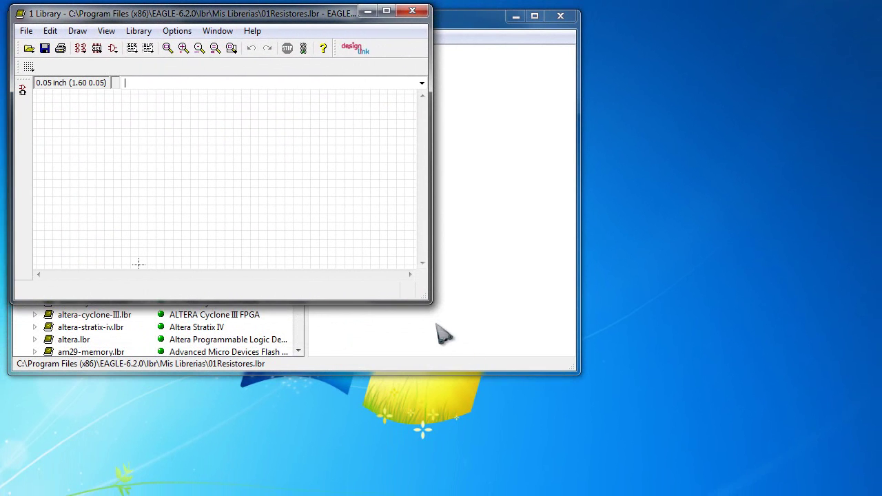
left_click_drag(428, 300, 861, 480)
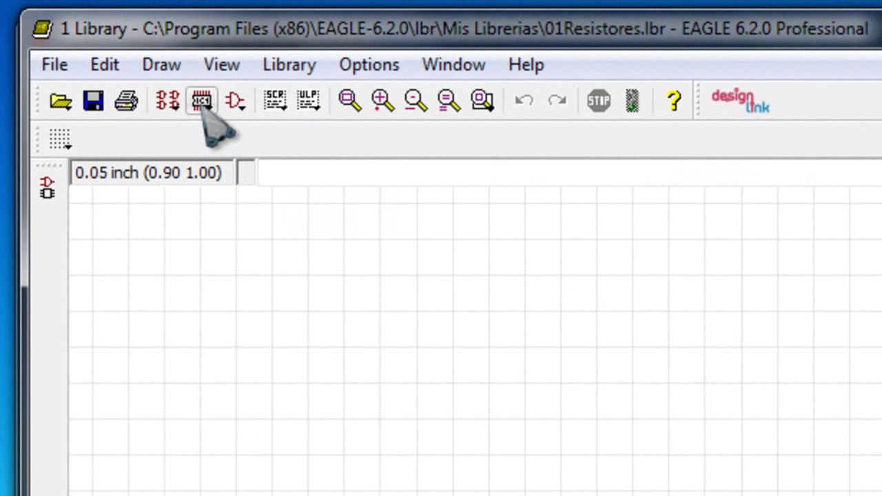
Step: Look over the packages in the 01Resistores library and open package 0204/5 for editing
left_click(204, 114)
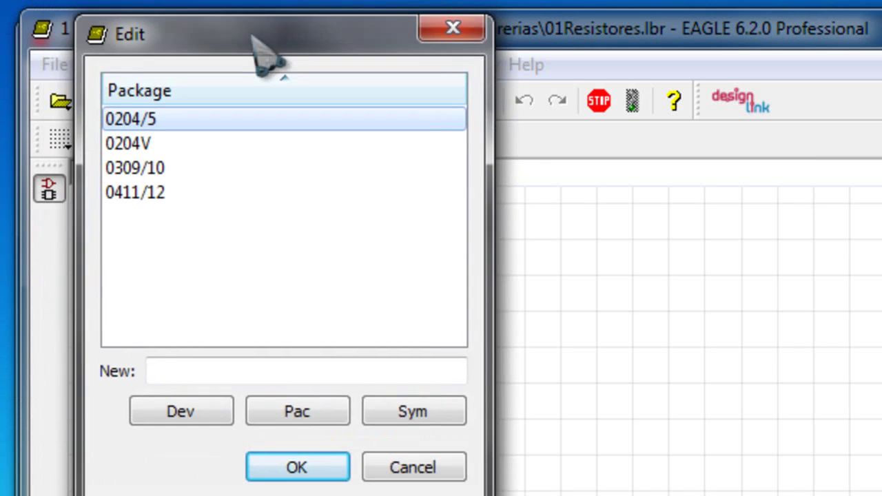
left_click_drag(255, 40, 228, 57)
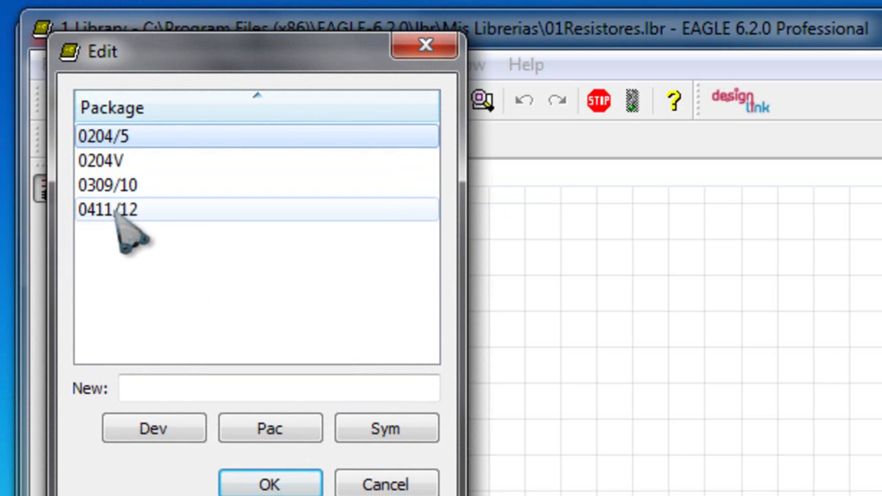
left_click(115, 168)
left_click(120, 207)
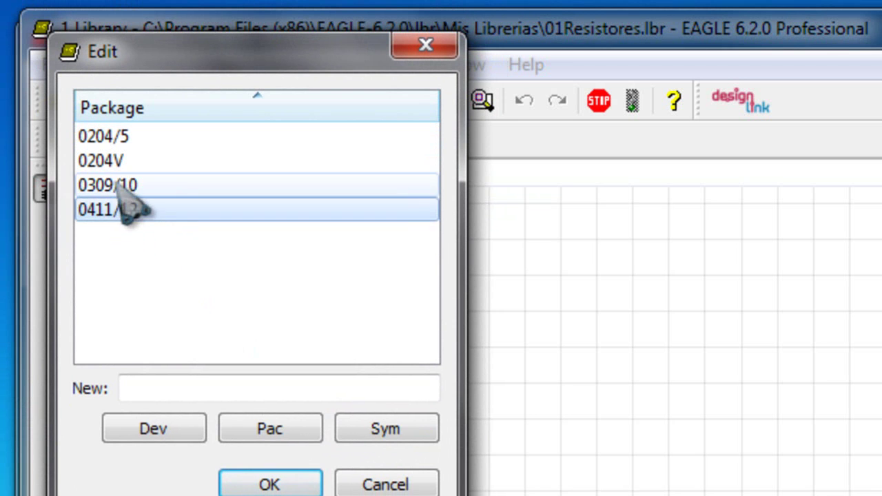
left_click(121, 186)
left_click(113, 162)
left_click(111, 141)
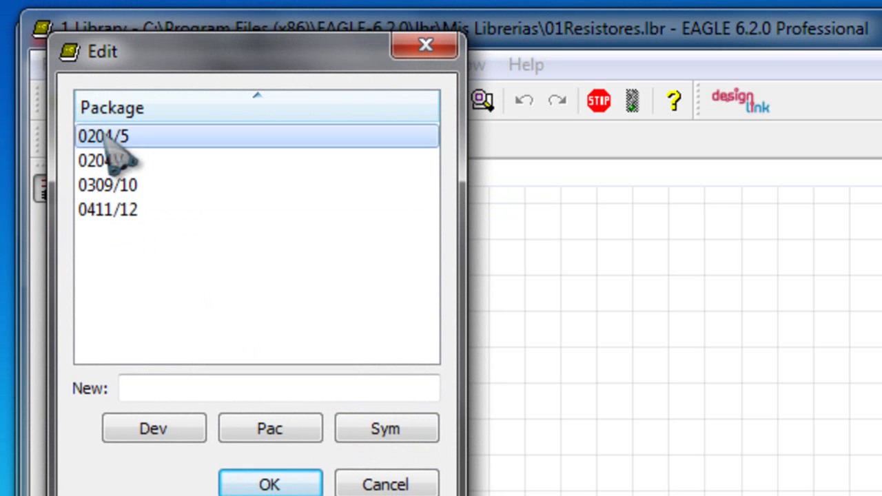
left_click(111, 170)
left_click(116, 191)
left_click(118, 204)
left_click(113, 194)
left_click(114, 162)
left_click(111, 140)
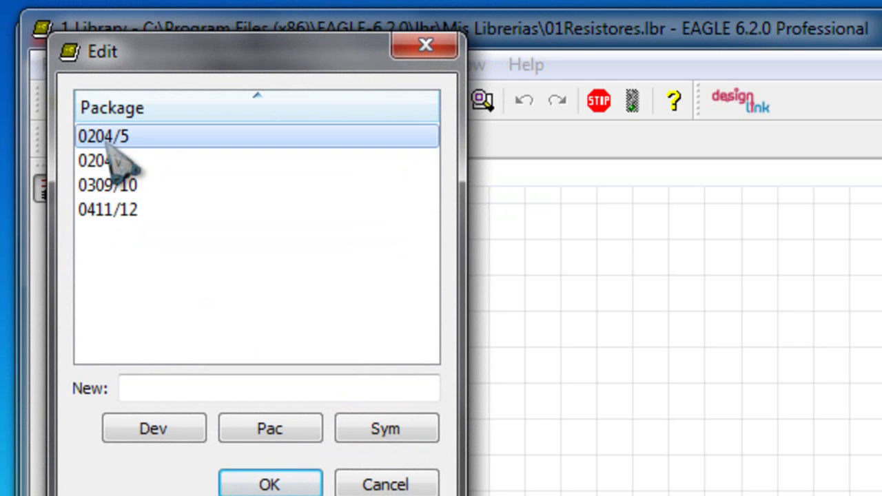
left_click(292, 486)
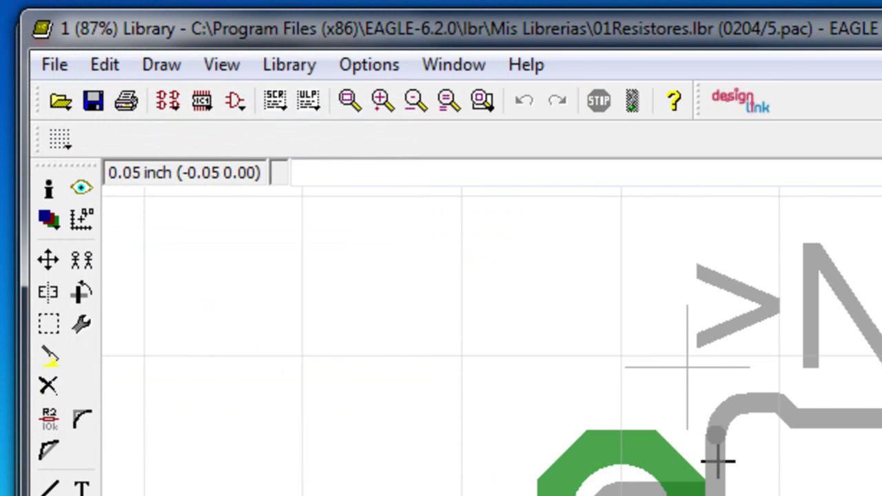
Step: Rename the 0204/5 package as RESISTOR1
left_click(363, 66)
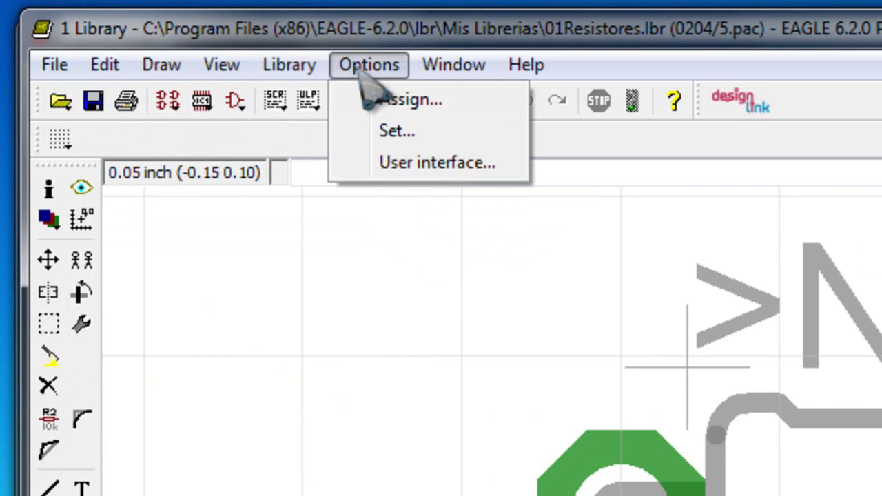
mouse_move(304, 69)
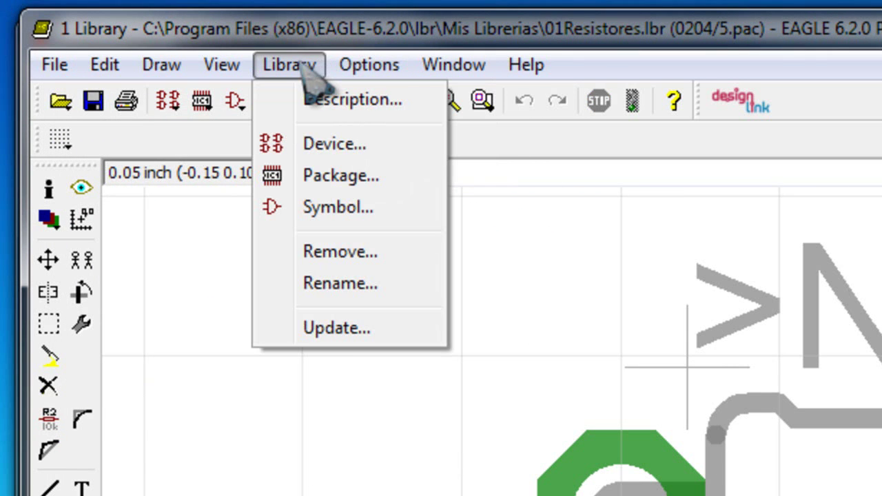
left_click(361, 286)
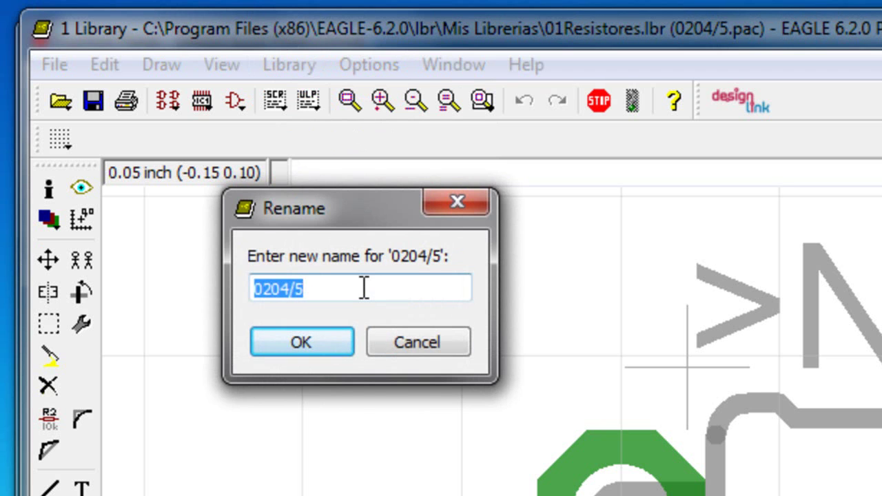
type("RESISTOR 1")
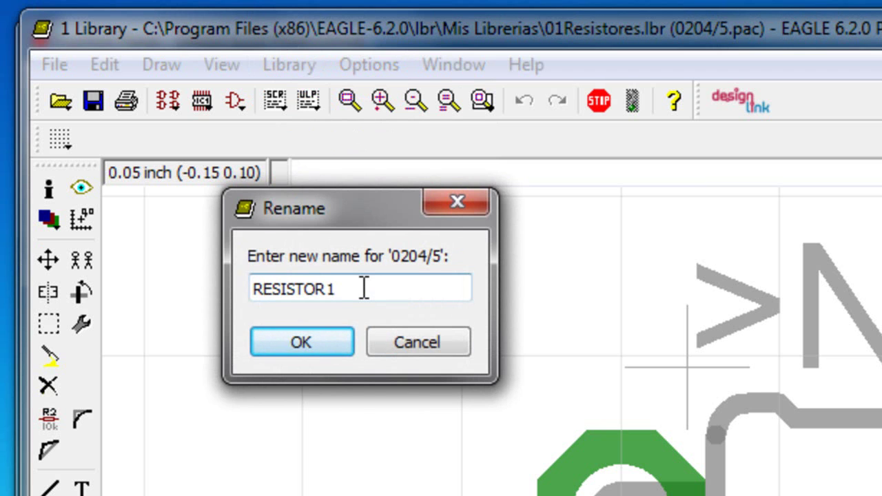
left_click(319, 341)
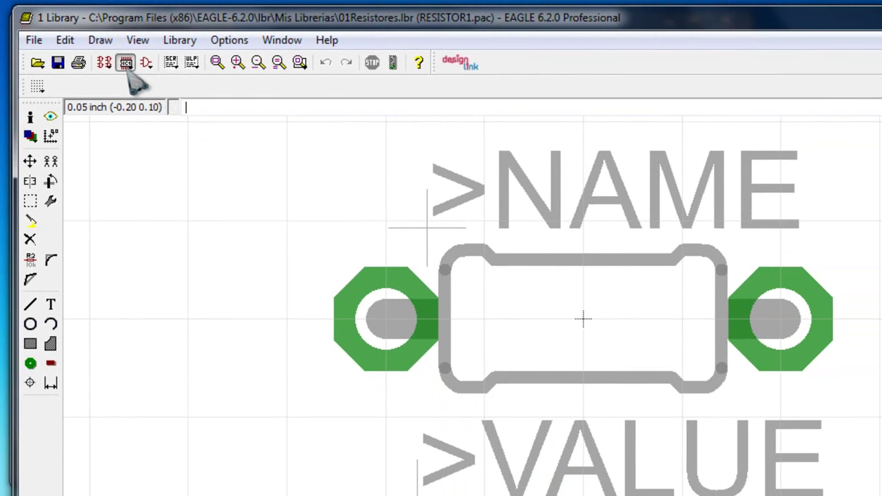
Step: Open the 0204V package for editing and rename it as RES_VERTICAL
left_click(200, 101)
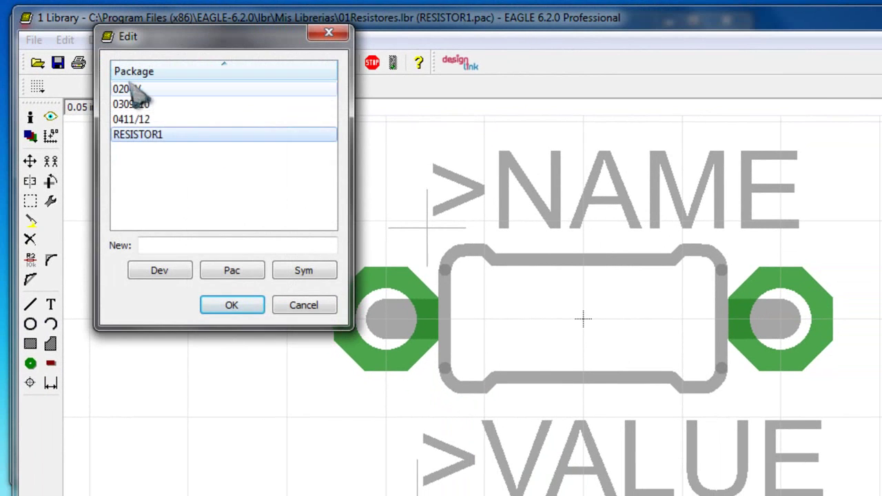
left_click(141, 89)
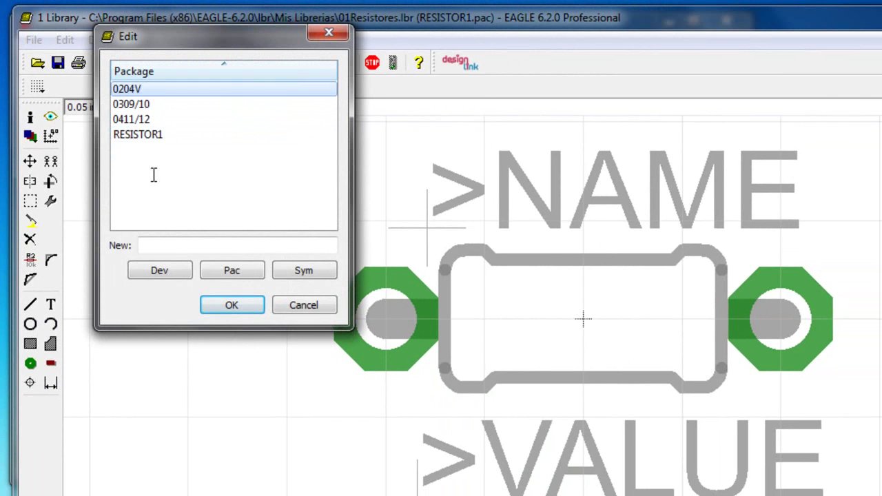
left_click(231, 305)
left_click(229, 40)
mouse_move(180, 40)
left_click(219, 174)
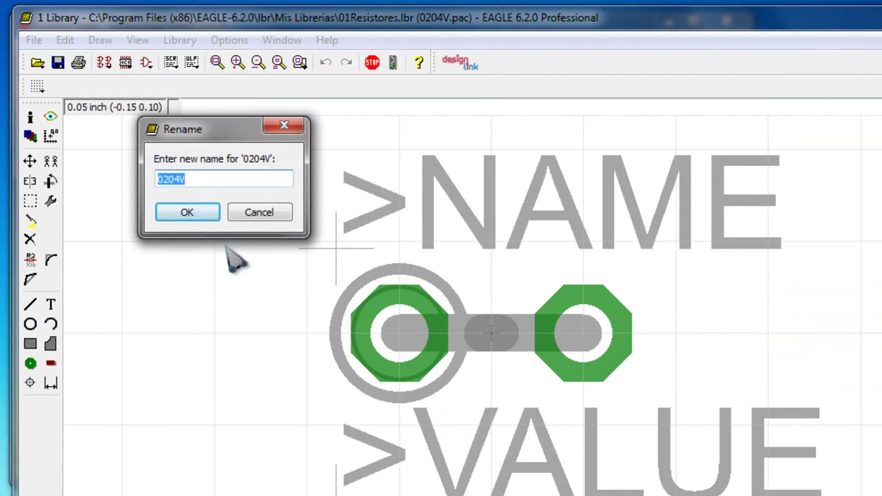
type("RES_VERTICAL")
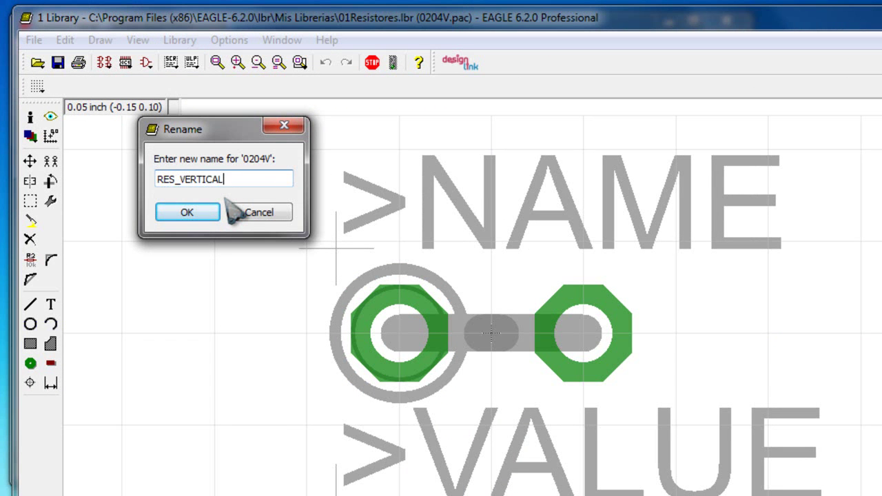
left_click(199, 212)
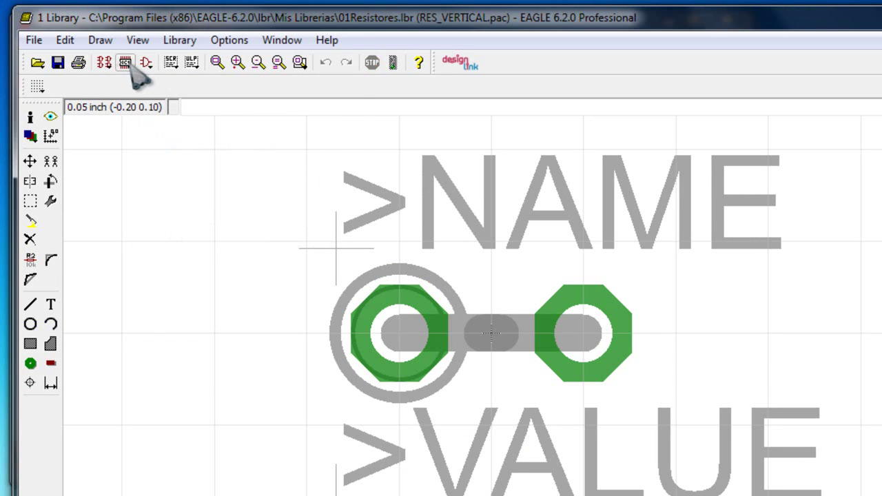
Step: Open the RESISTOR1 package of the 01Resistores library for editing
left_click(126, 63)
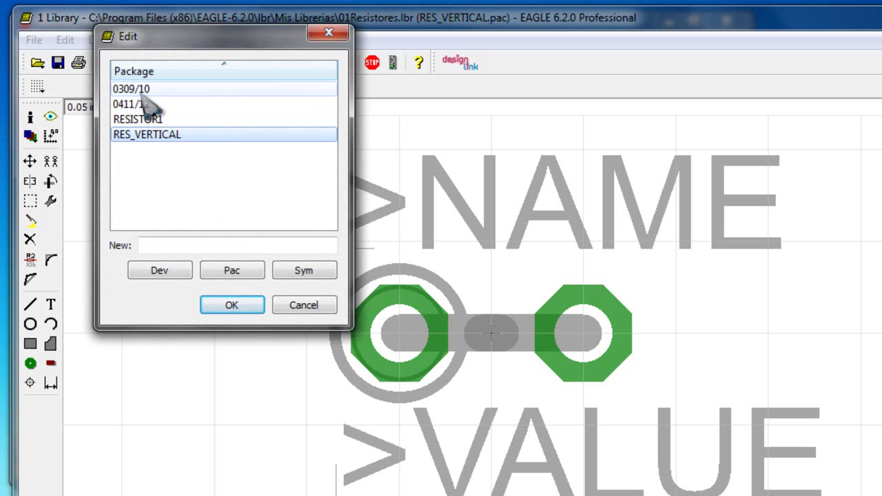
left_click_drag(181, 36, 135, 28)
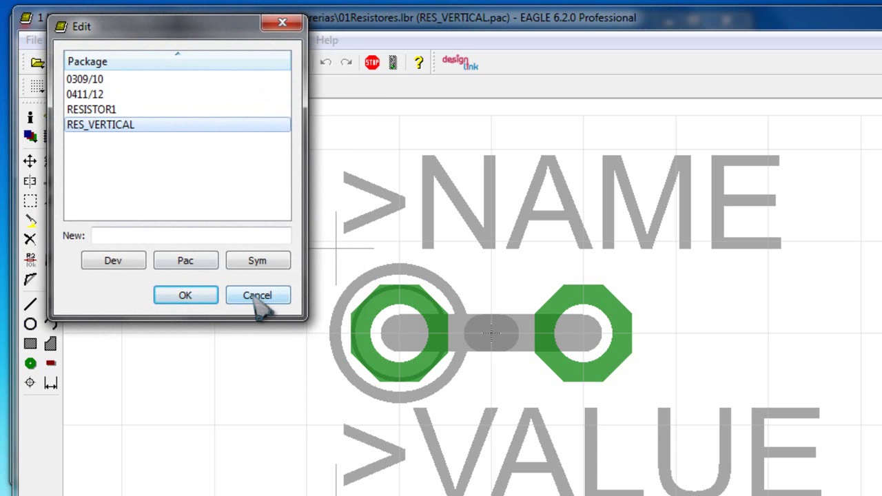
left_click(117, 109)
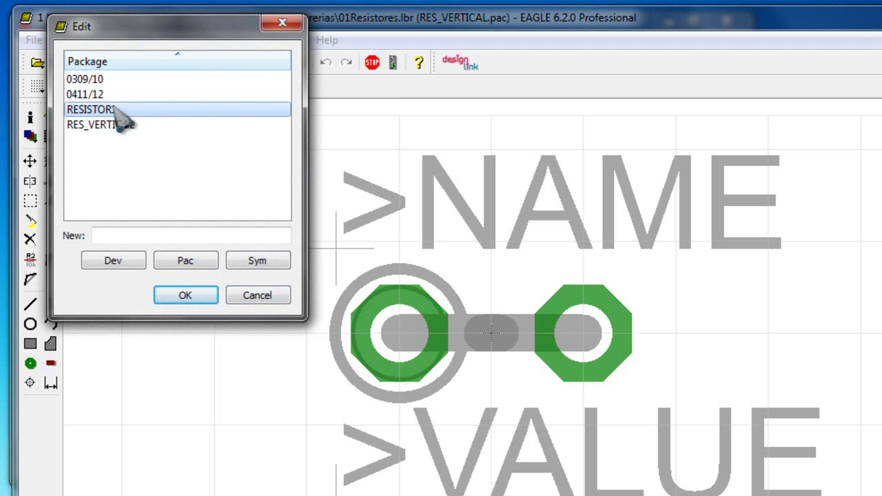
left_click(184, 295)
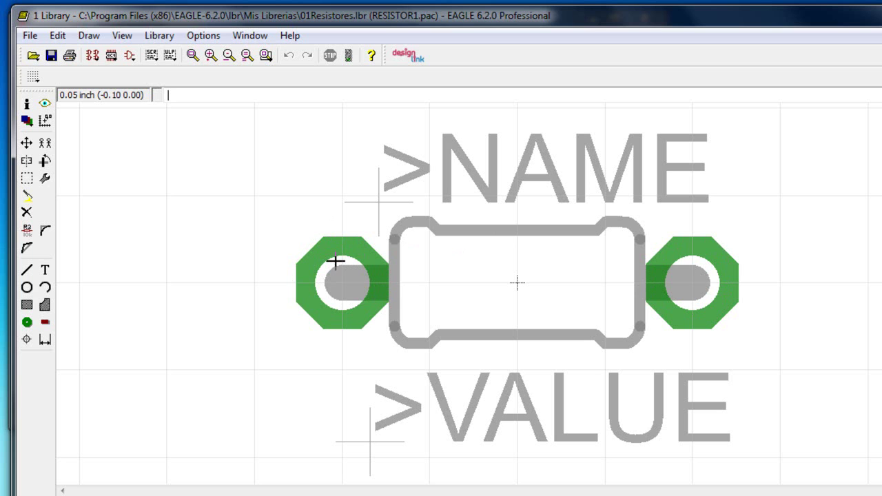
Step: Examine the pads and body outline of the RESISTOR1 package
scroll(549, 291, "down", 3)
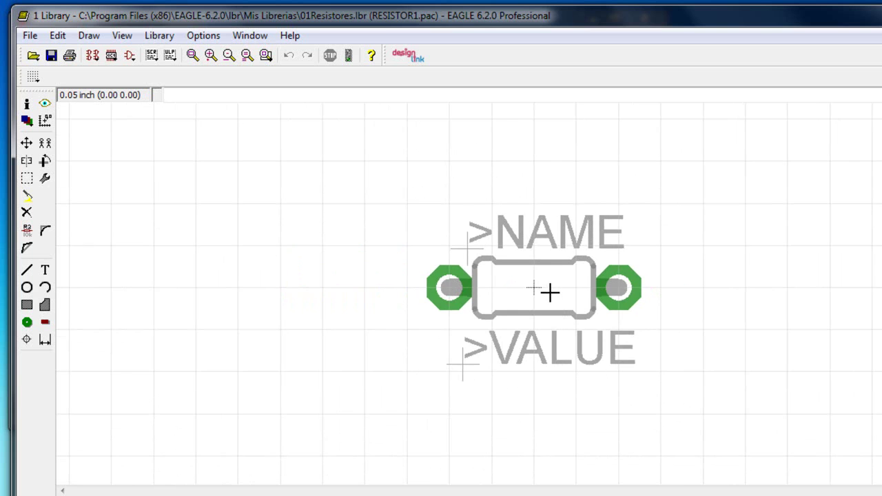
scroll(553, 289, "up", 1)
scroll(554, 291, "down", 1)
scroll(555, 291, "up", 3)
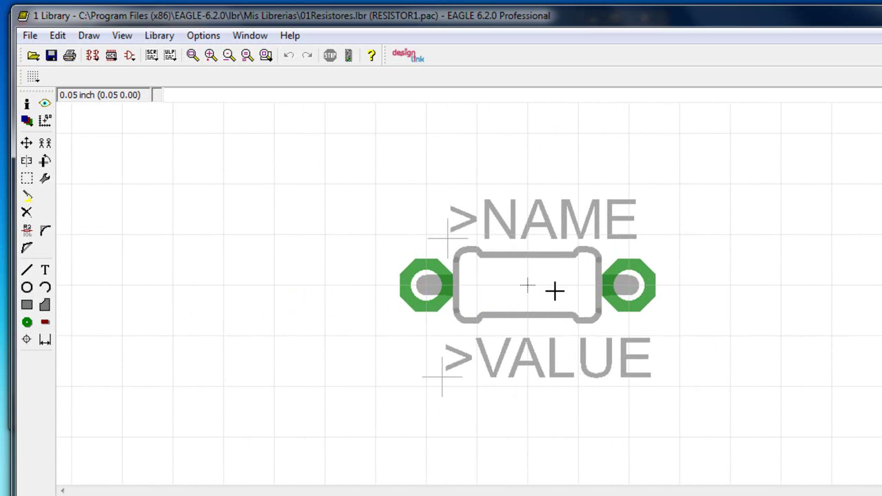
scroll(538, 283, "up", 1)
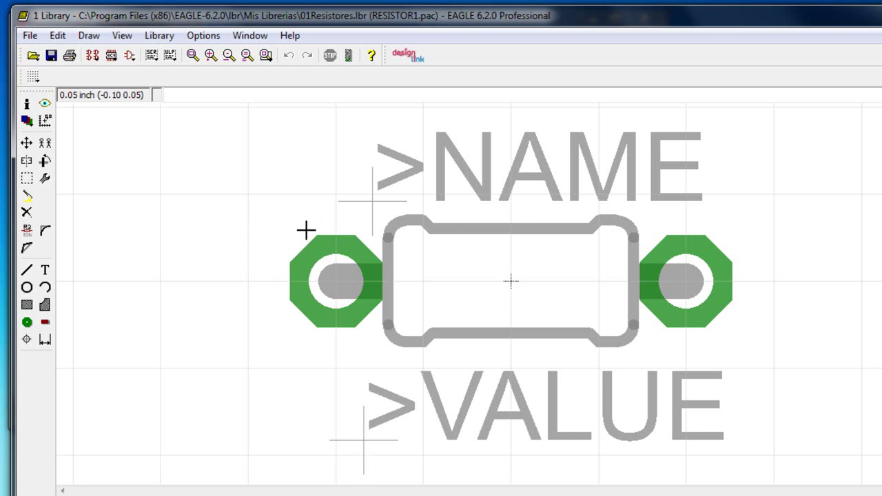
scroll(189, 211, "down", 1)
scroll(478, 248, "up", 1)
scroll(492, 247, "down", 1)
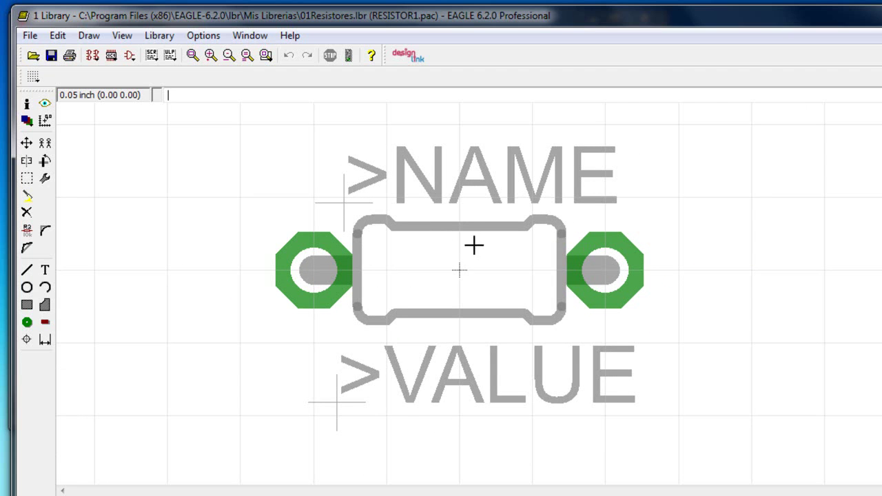
scroll(474, 276, "up", 1)
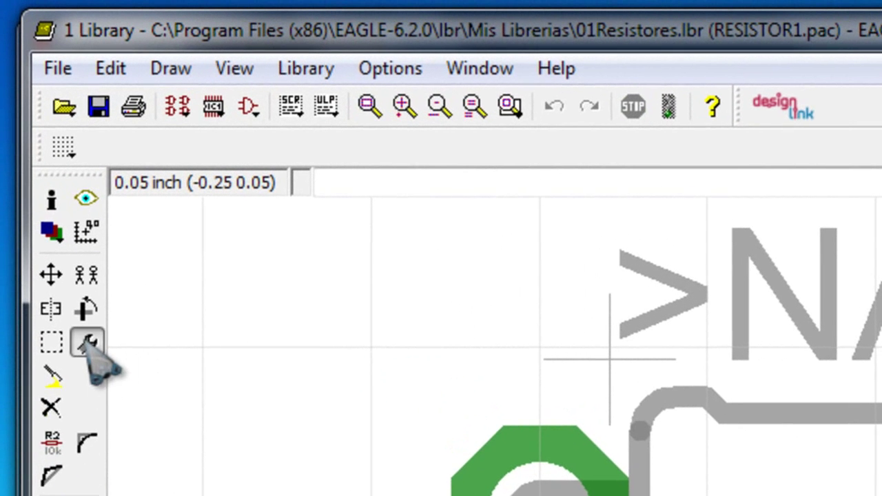
Step: Change the diameter of both RESISTOR1 pads to 0.076 inch
left_click(85, 343)
mouse_move(101, 256)
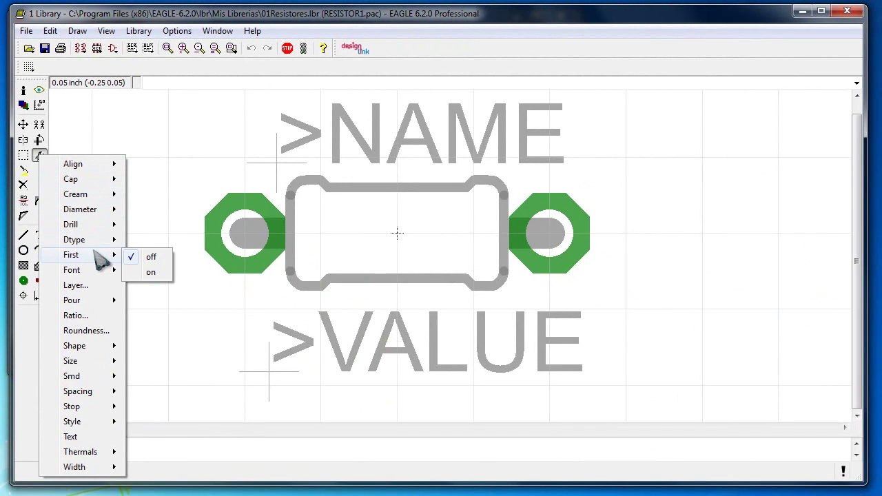
mouse_move(84, 200)
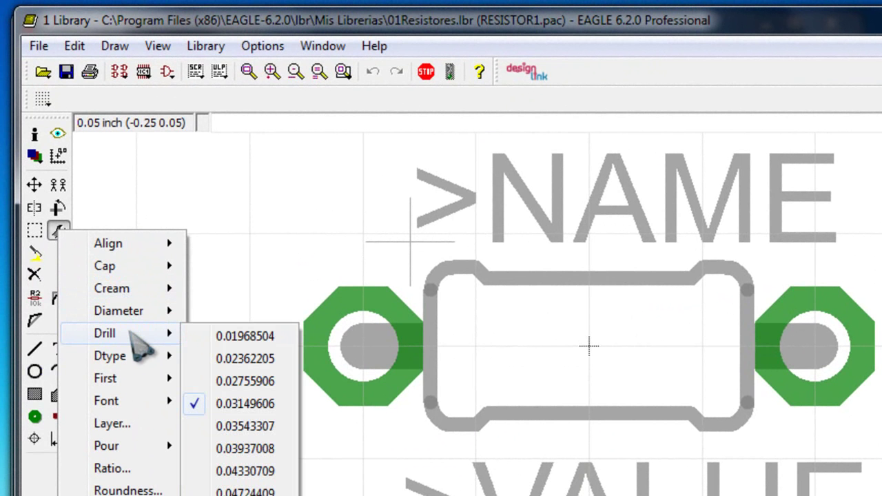
mouse_move(144, 316)
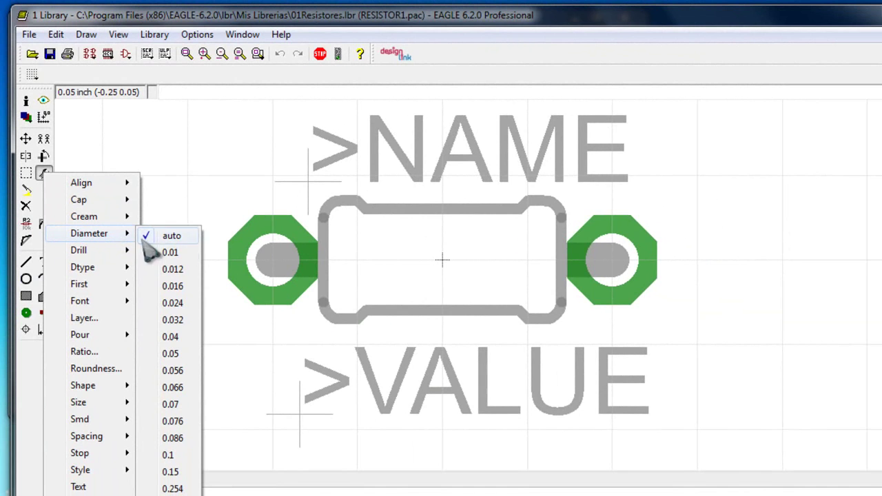
left_click(177, 423)
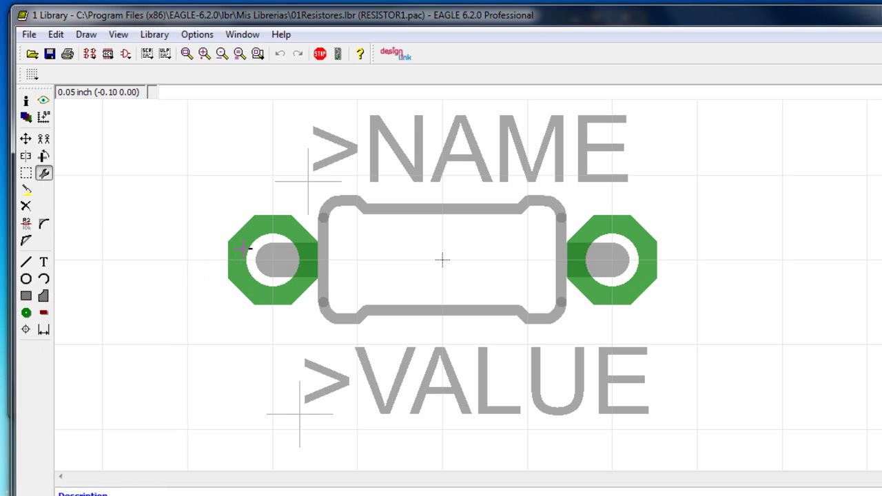
scroll(248, 250, "up", 4)
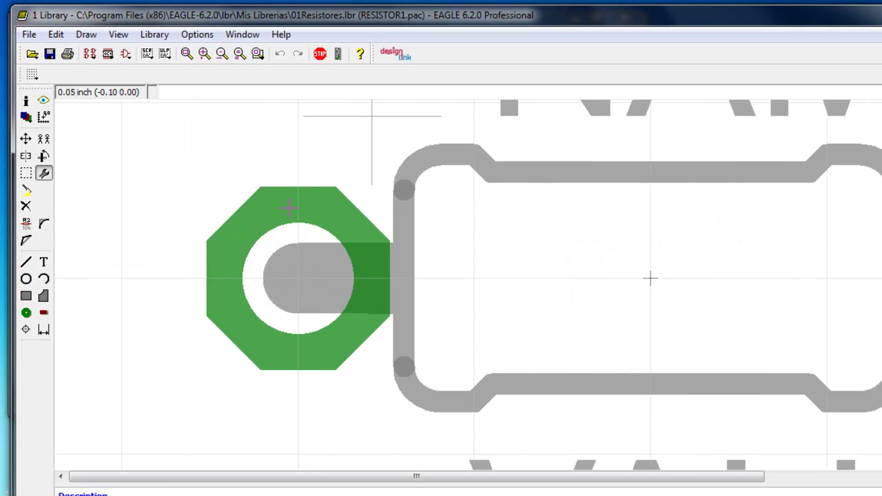
left_click(289, 207)
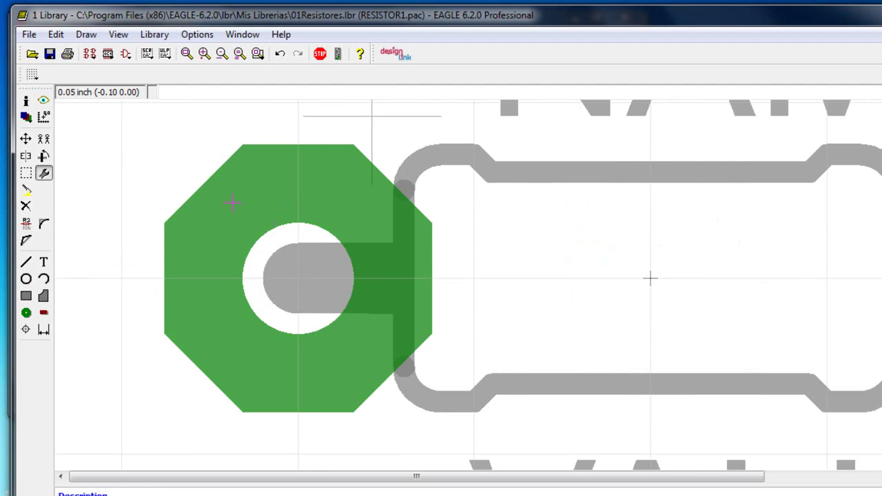
scroll(235, 202, "down", 2)
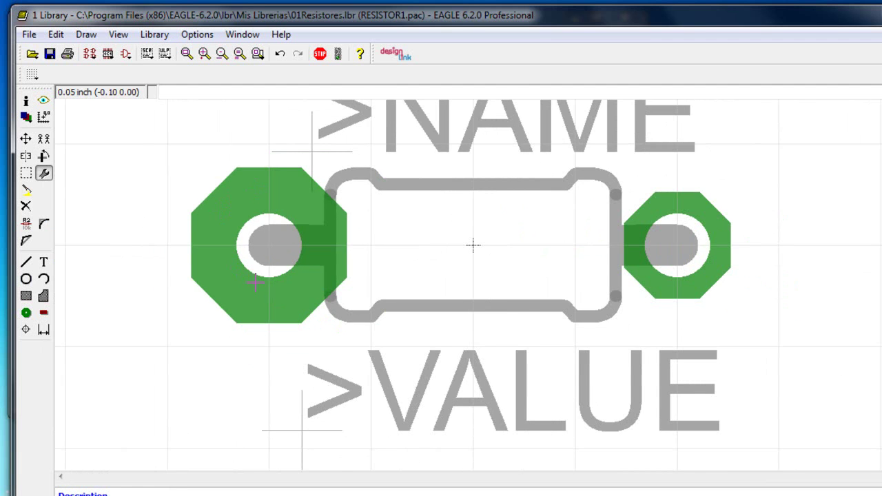
scroll(255, 281, "down", 1)
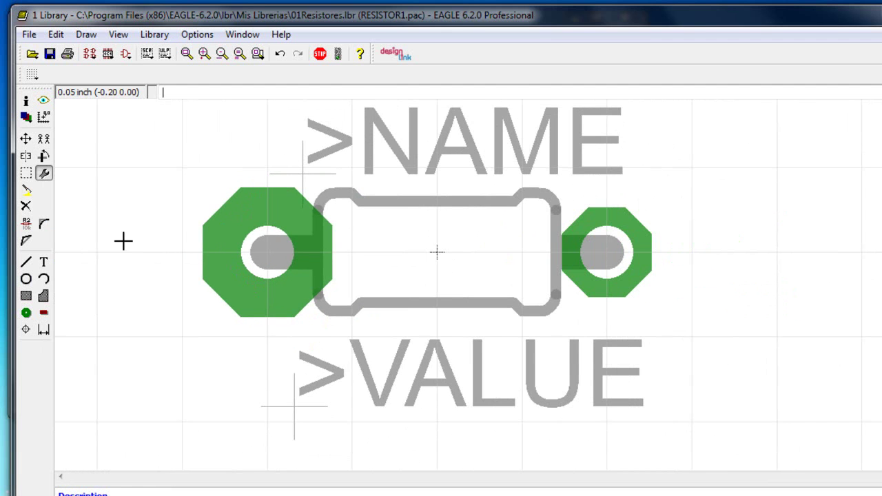
left_click(624, 217)
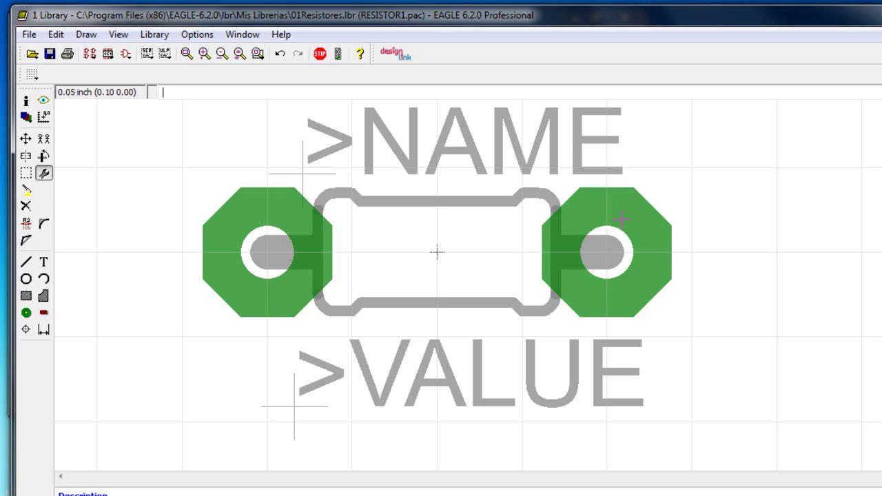
Step: Change the drill of the left RESISTOR1 pad to 0.02755906 inch
scroll(337, 217, "down", 1)
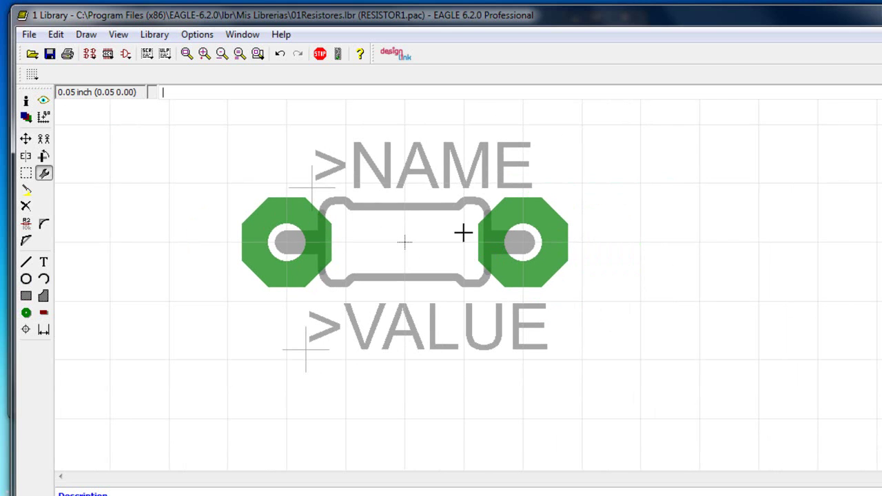
scroll(304, 224, "up", 2)
scroll(484, 212, "up", 1)
scroll(484, 212, "down", 1)
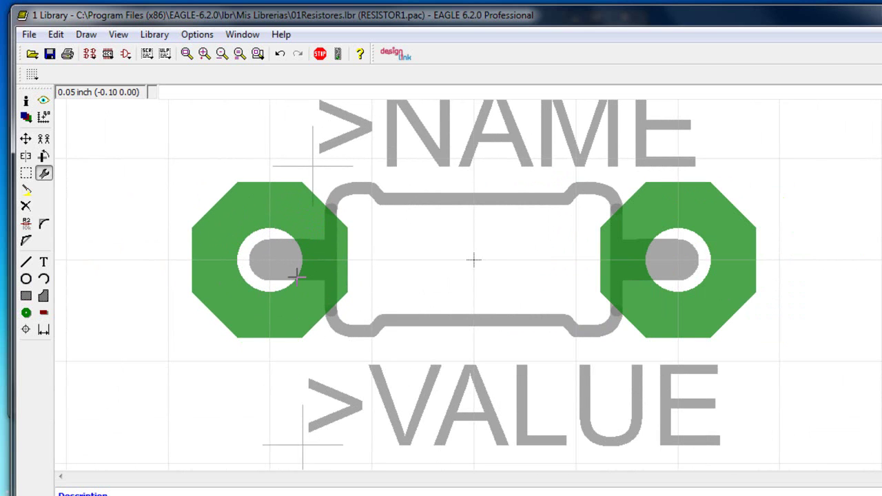
left_click(44, 173)
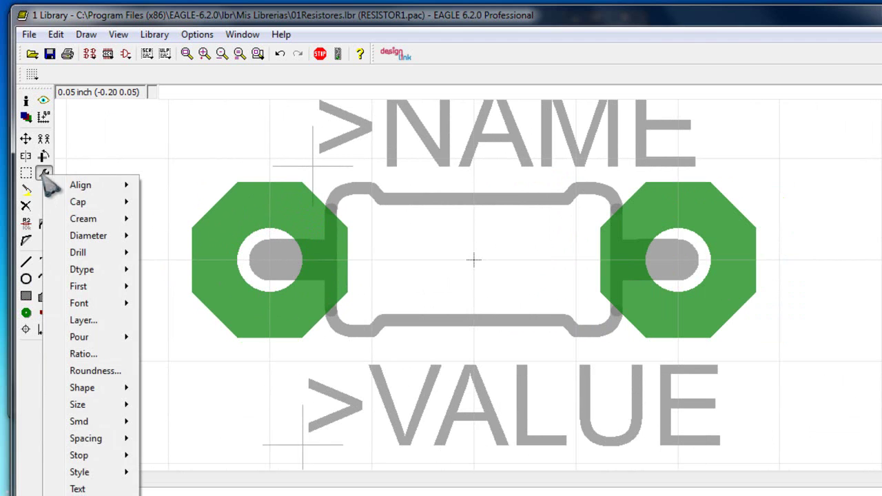
mouse_move(102, 260)
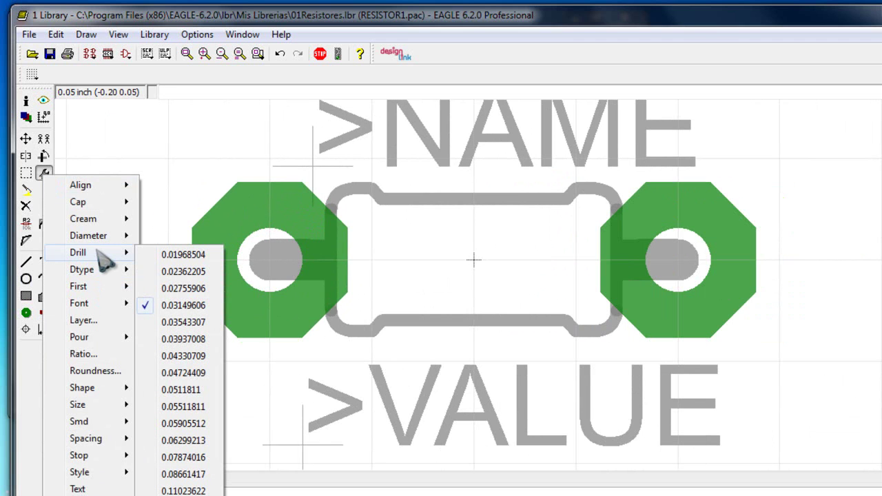
left_click(167, 289)
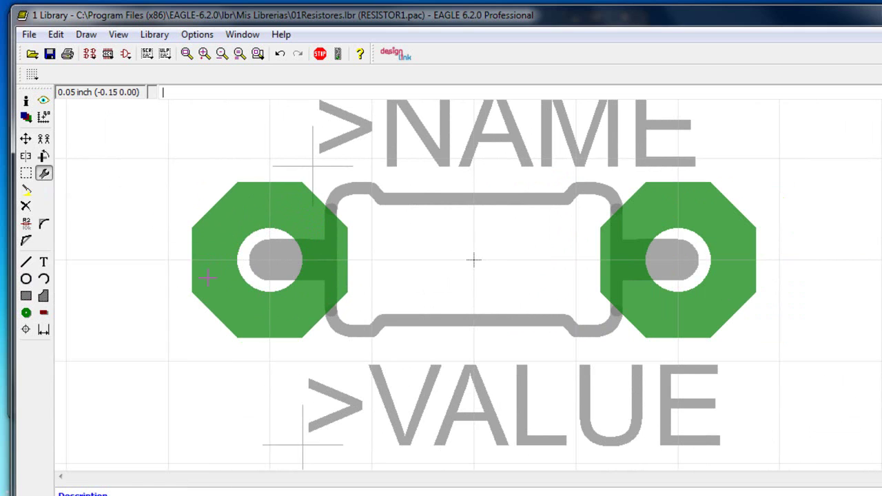
left_click(254, 239)
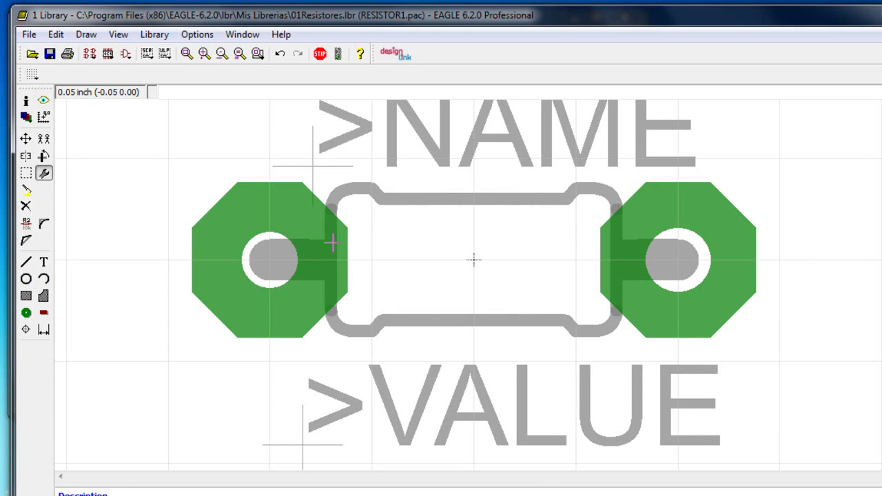
Step: Examine the enlarged pads and compare the hole sizes of the left and right pad
scroll(277, 224, "down", 2)
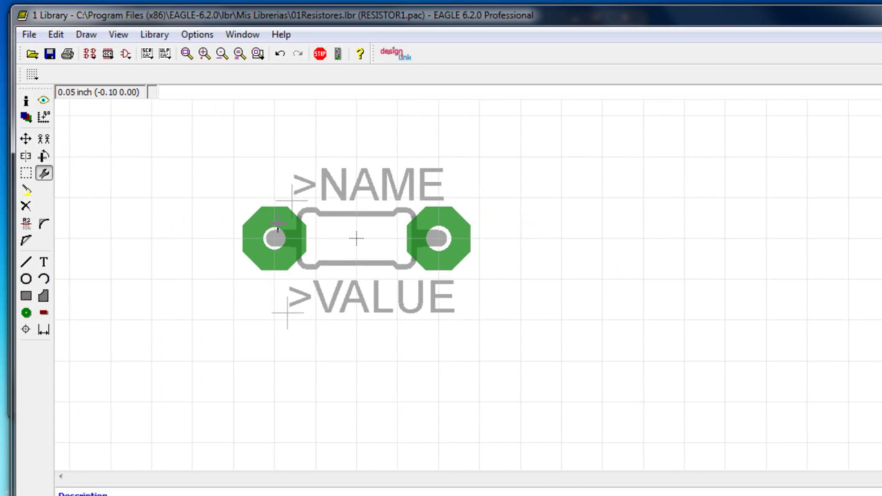
scroll(611, 224, "down", 2)
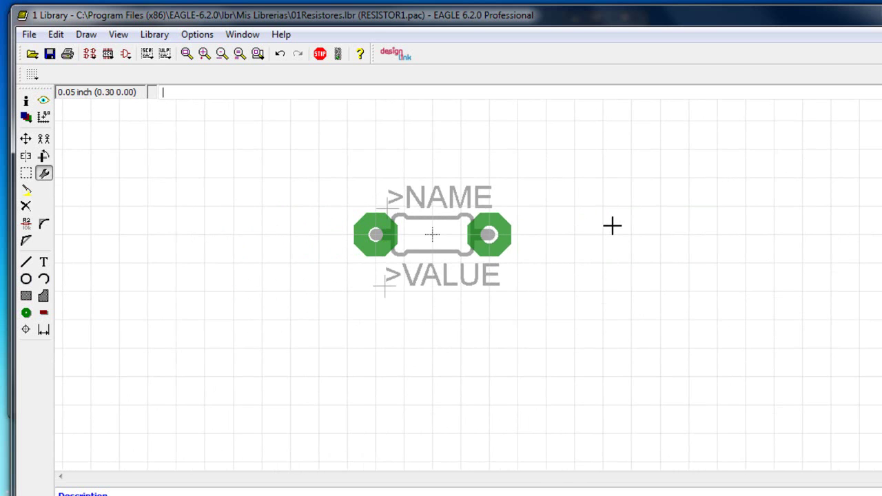
scroll(406, 227, "up", 2)
scroll(411, 226, "down", 1)
scroll(413, 222, "up", 2)
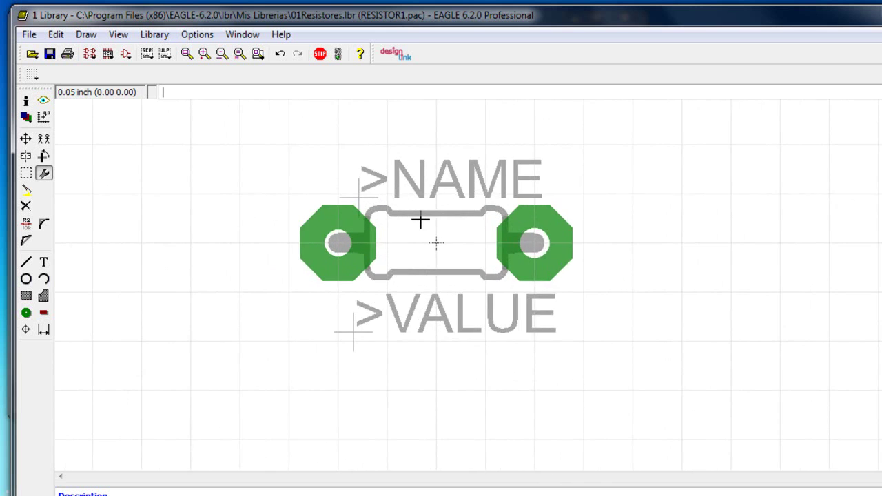
scroll(419, 220, "down", 1)
scroll(420, 219, "up", 1)
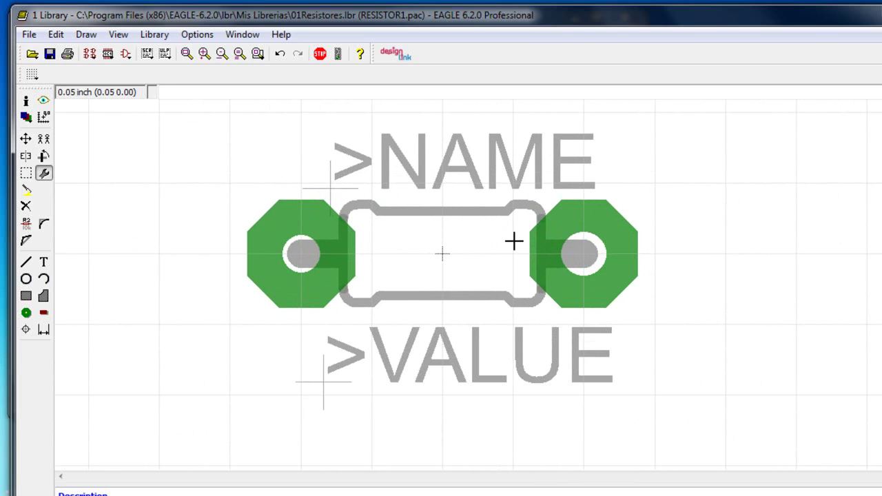
scroll(514, 241, "down", 2)
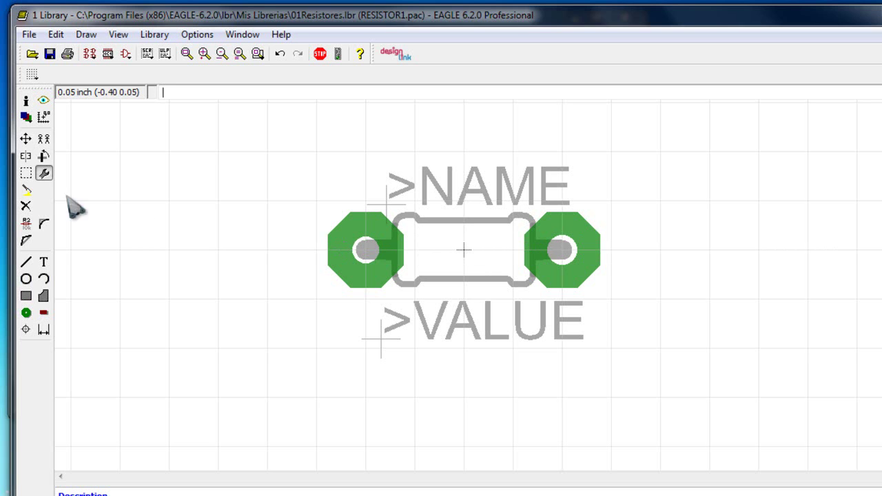
Step: Move the two pads outward along the resistor's axis, the left one to (-0.20 0.00) and the right one to (0.20 0.00)
left_click(26, 138)
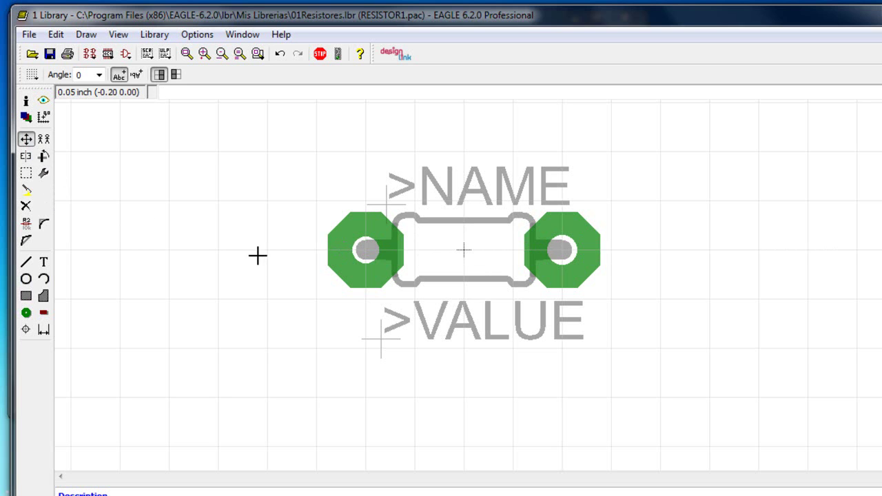
left_click(365, 227)
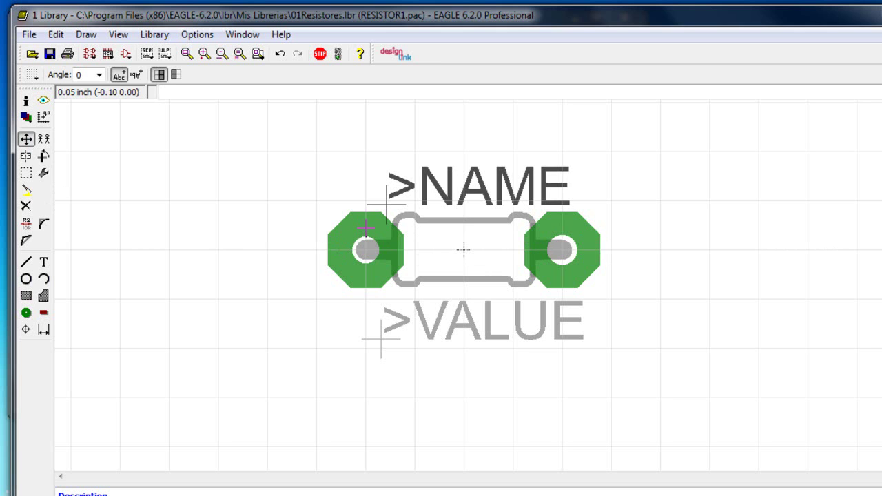
left_click(366, 227)
left_click(363, 248)
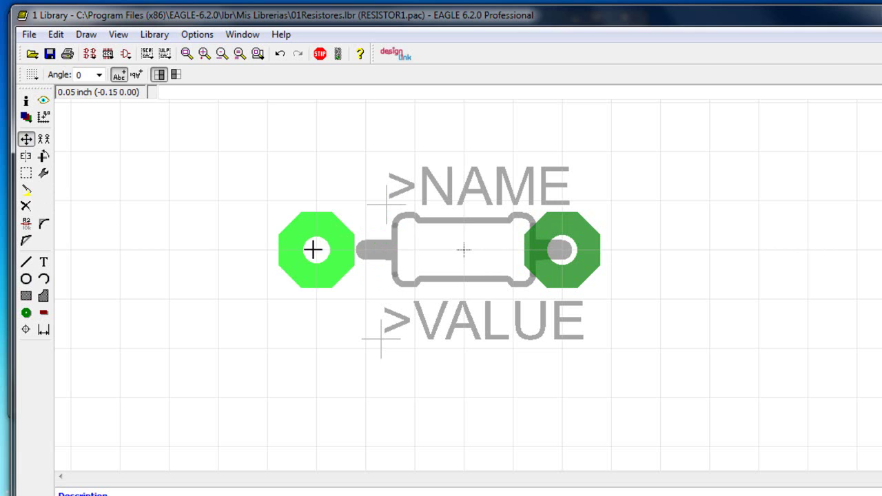
left_click(288, 248)
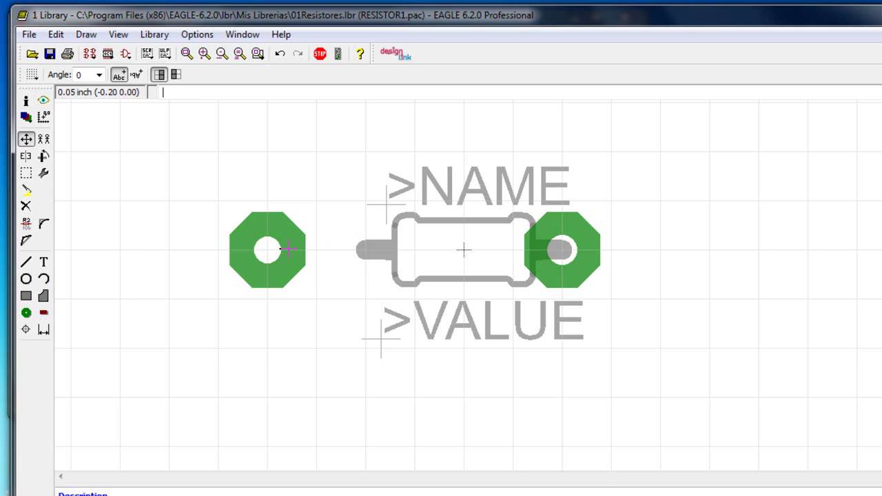
left_click(565, 248)
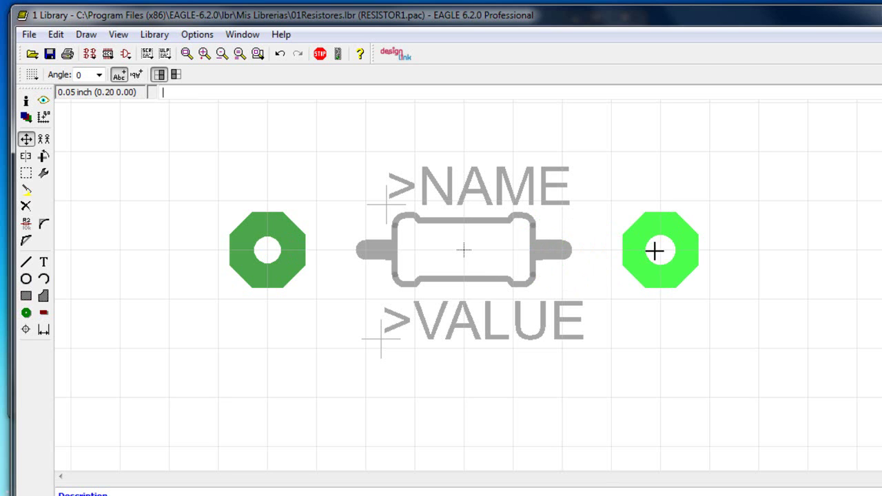
left_click(653, 251)
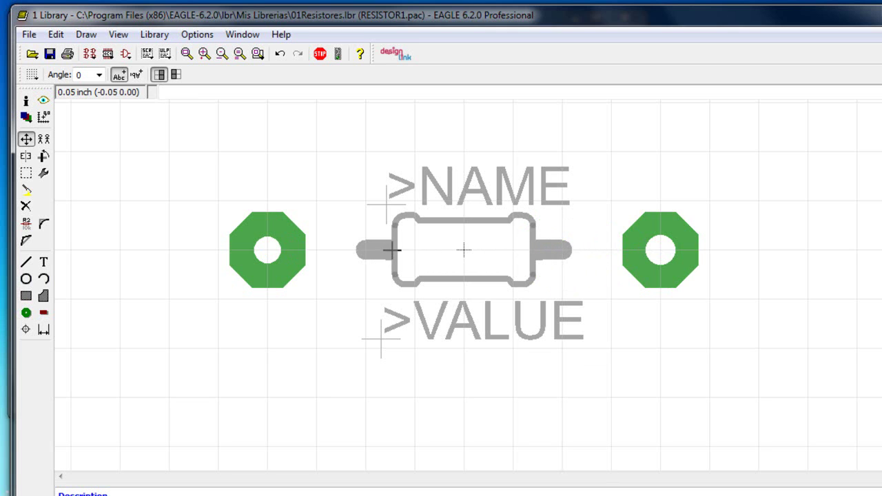
Step: Extend the resistor's two lead lines outward to the pad centres at (0.20 0.00) and (-0.20 0.00)
left_click(566, 248)
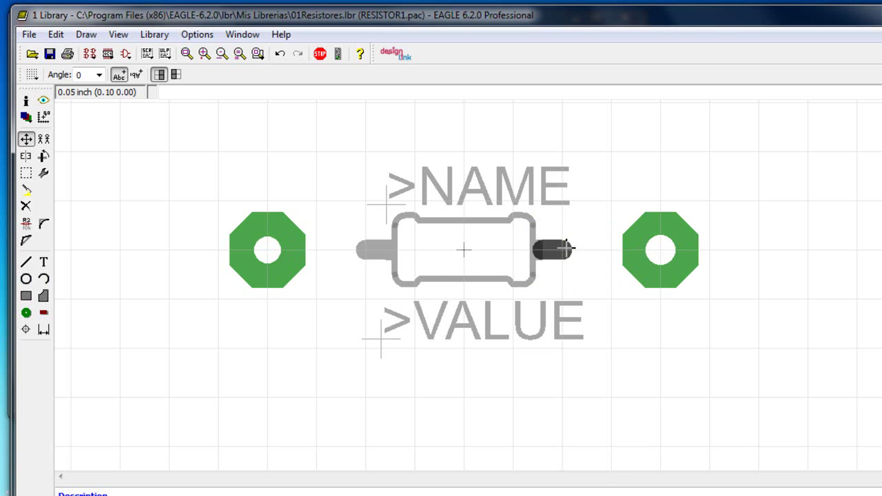
left_click(658, 249)
left_click(363, 250)
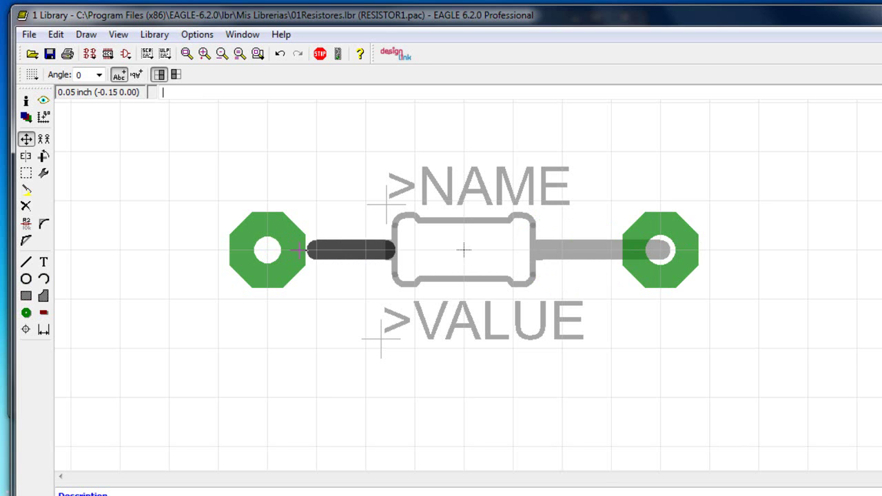
left_click(270, 254)
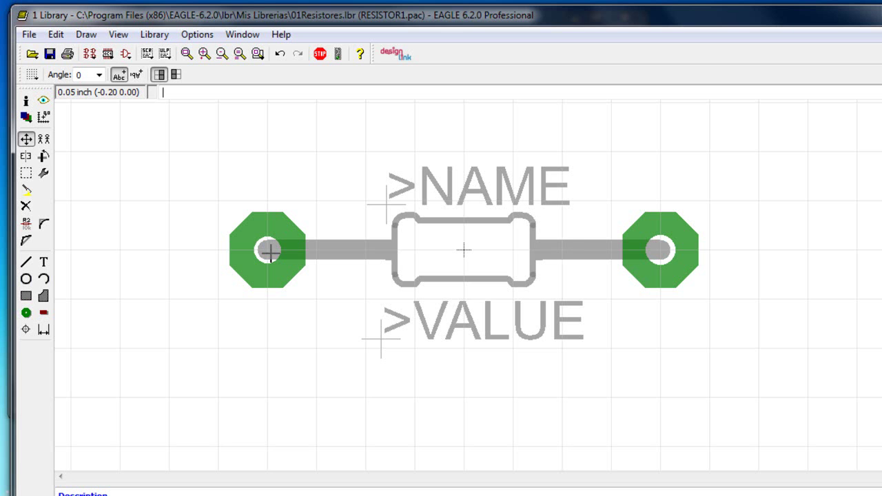
scroll(421, 234, "down", 3)
scroll(422, 238, "up", 3)
scroll(423, 237, "down", 2)
scroll(423, 237, "up", 2)
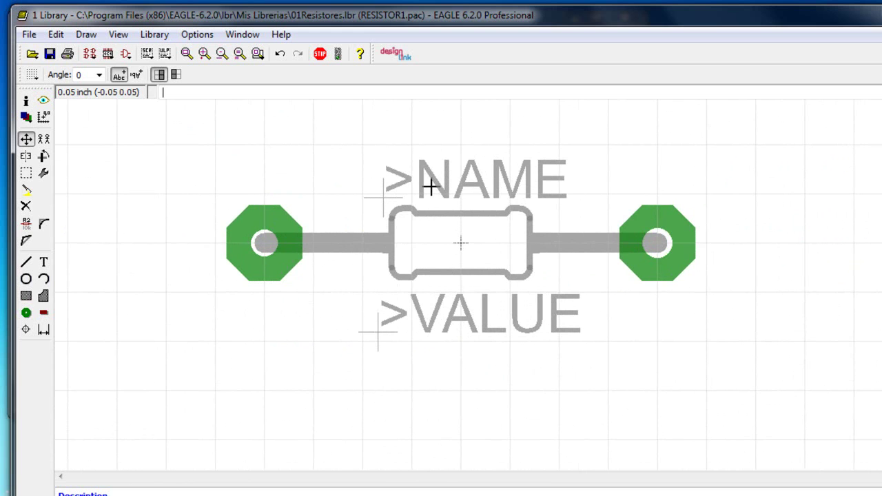
Step: Try moving the >NAME and >VALUE texts around the resistor body, returning >NAME above it and >VALUE below it
left_click(384, 197)
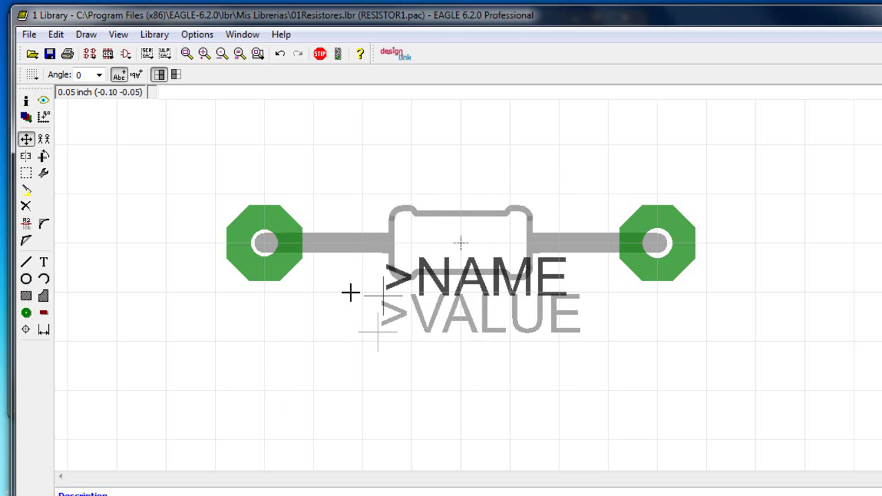
left_click(360, 383)
left_click(378, 332)
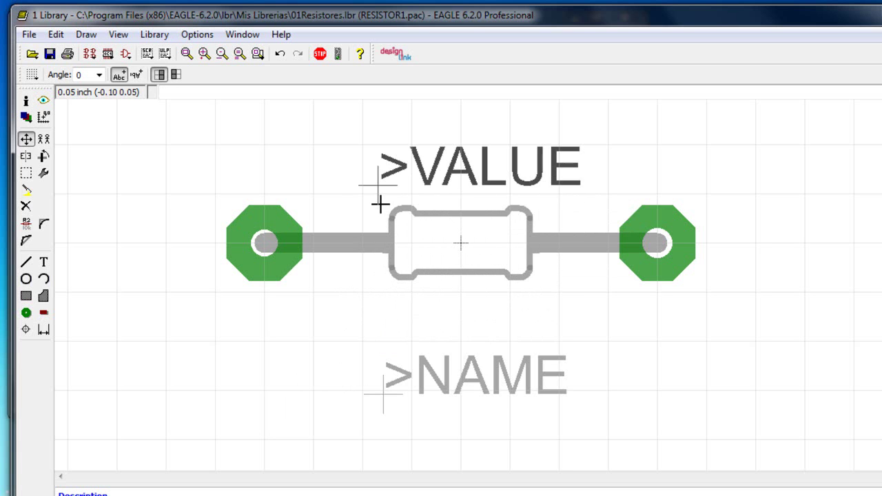
left_click(376, 326)
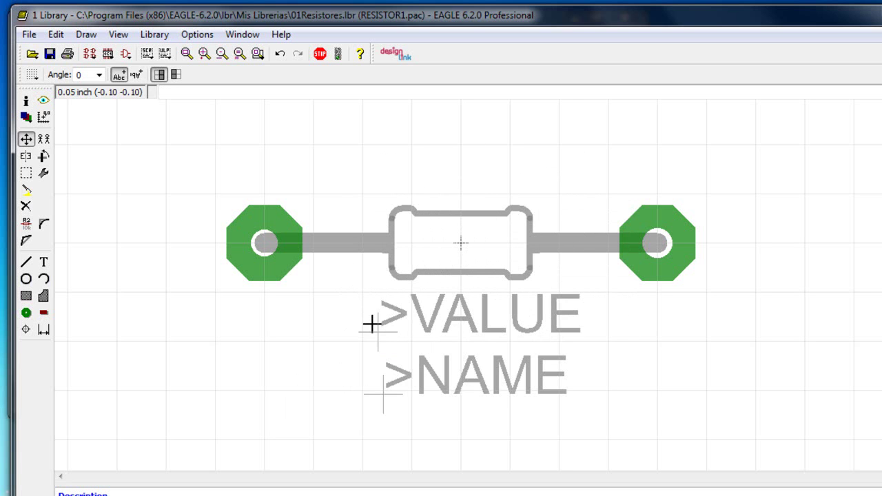
left_click(382, 403)
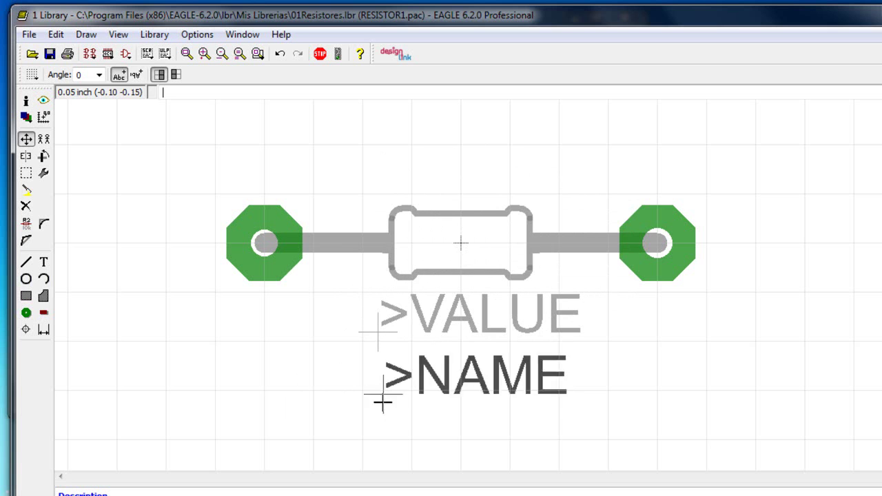
left_click(378, 176)
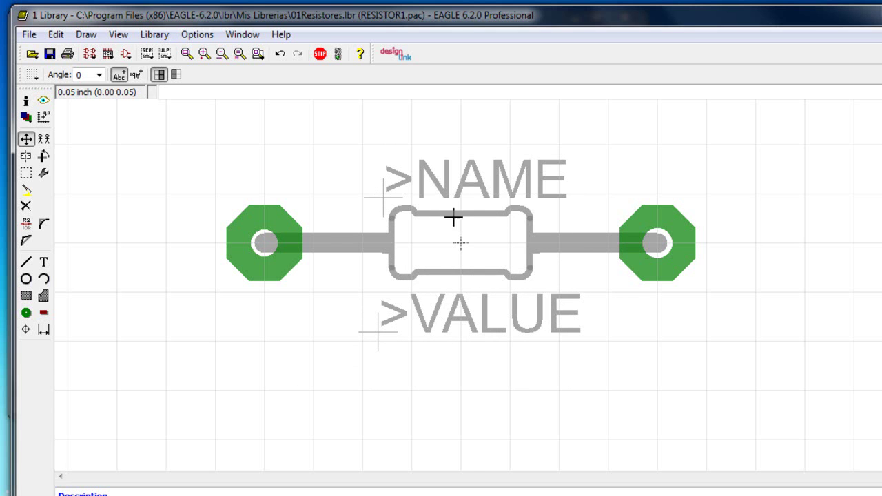
Step: Save the 01Resistores library with the modified RESISTOR1 package
scroll(492, 223, "down", 3)
scroll(492, 222, "up", 4)
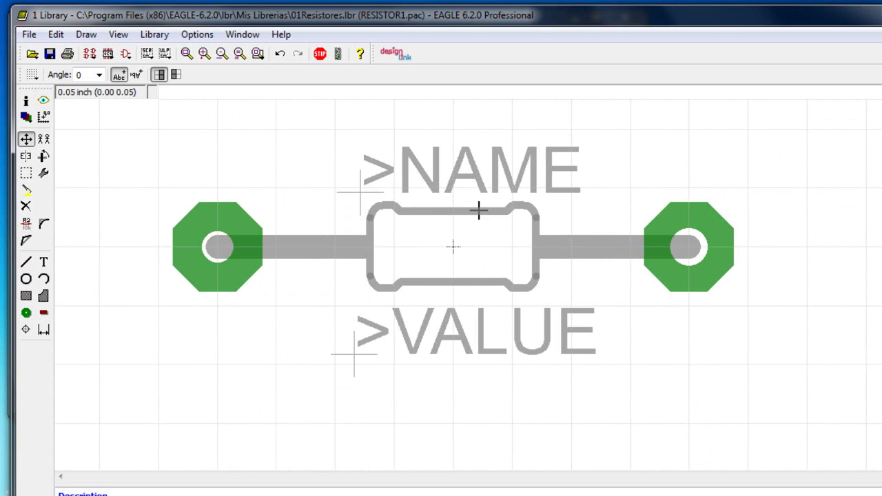
left_click(50, 56)
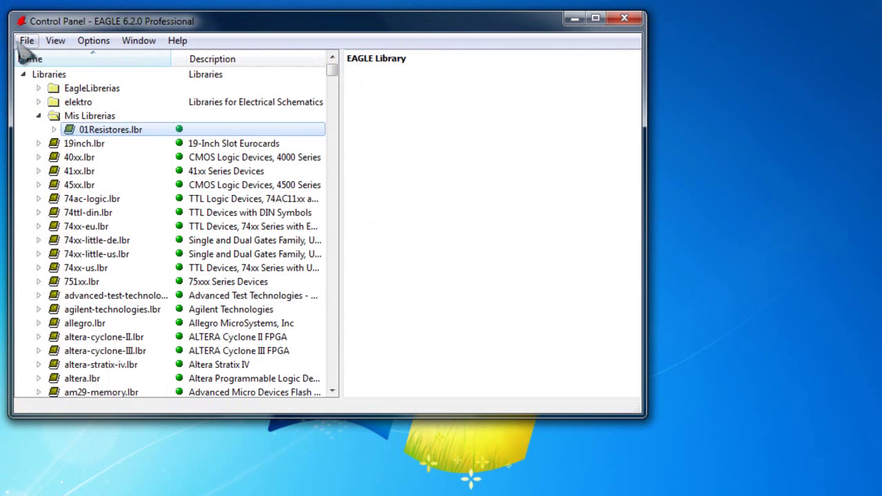
Step: Create a new board from the Control Panel and enlarge its window
left_click(27, 40)
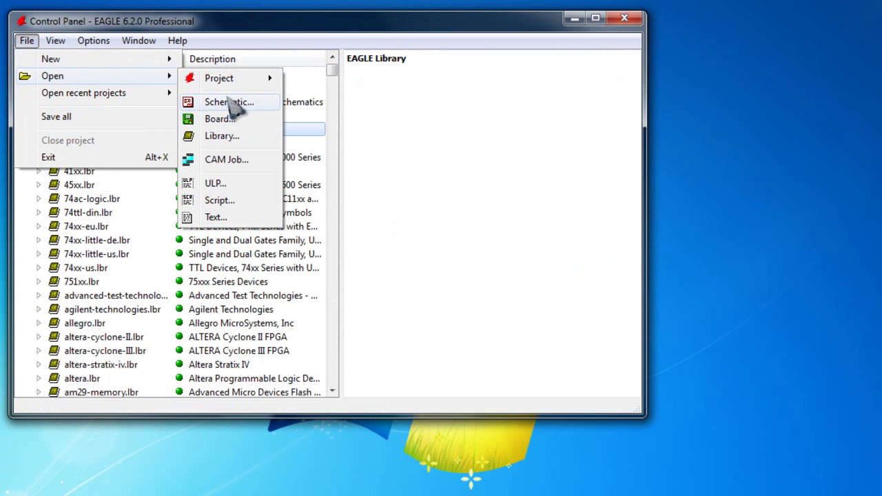
left_click(220, 119)
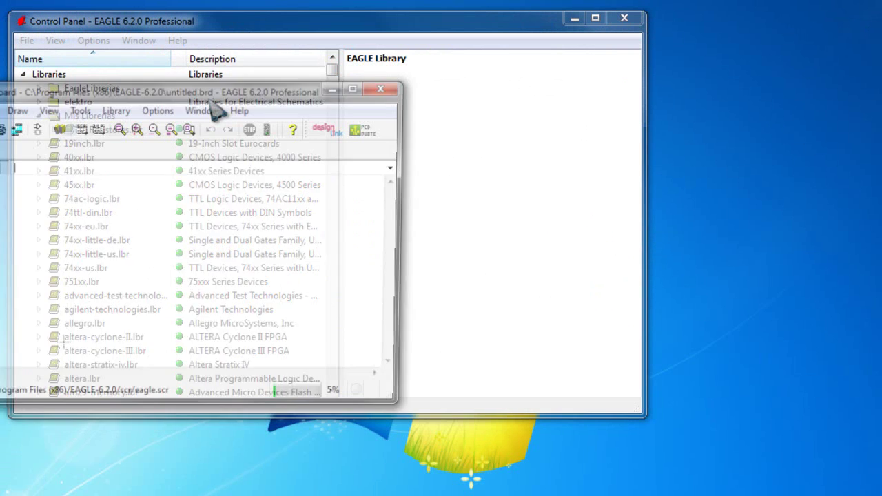
left_click_drag(200, 102, 288, 49)
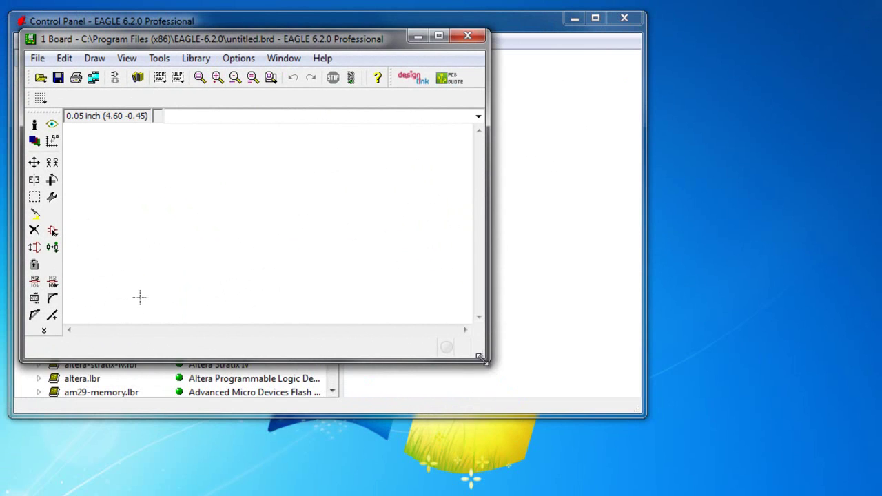
left_click_drag(486, 359, 761, 477)
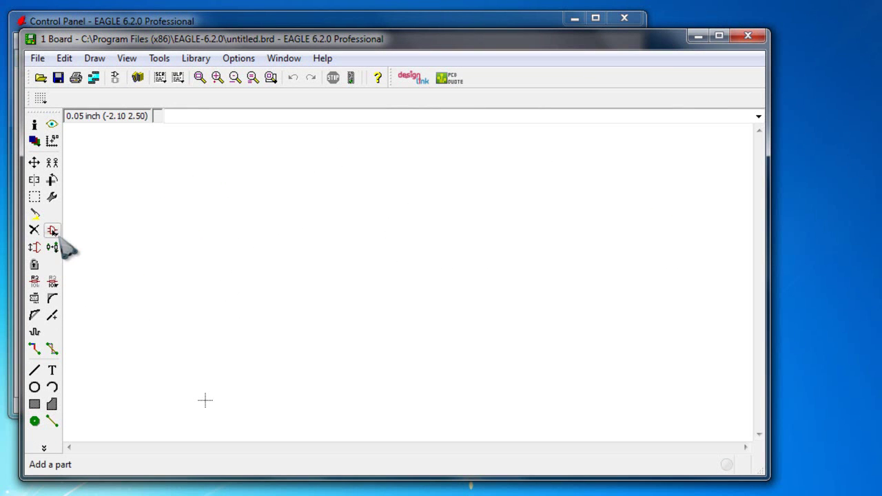
Step: Choose RESISTOR1 from the 01Resistores library as the part to add to the board
left_click(53, 231)
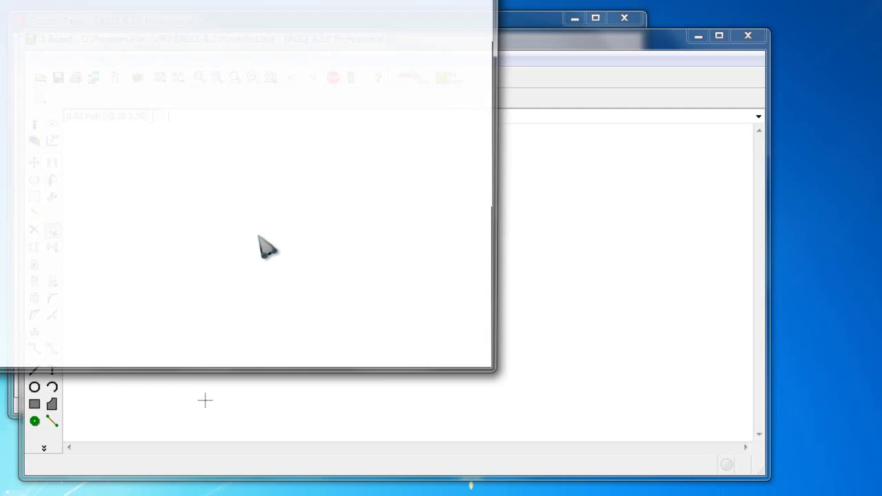
left_click_drag(225, 0, 324, 29)
left_click(37, 69)
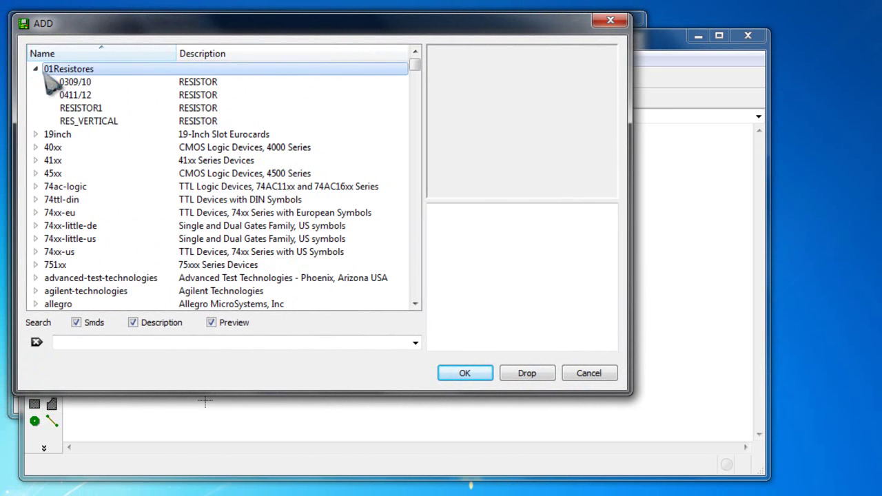
left_click(97, 109)
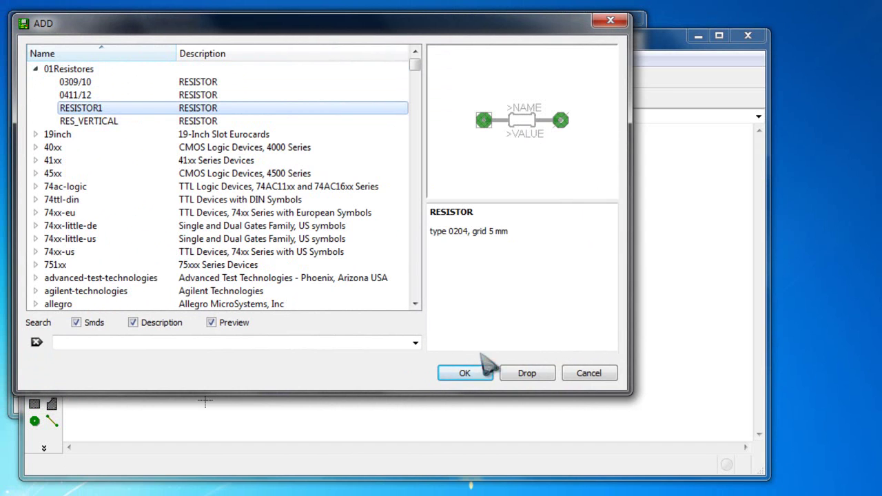
left_click(468, 373)
Step: Place one RESISTOR1 on the board at (2.65 2.30), stop adding parts, and close the board without saving
scroll(381, 241, "up", 5)
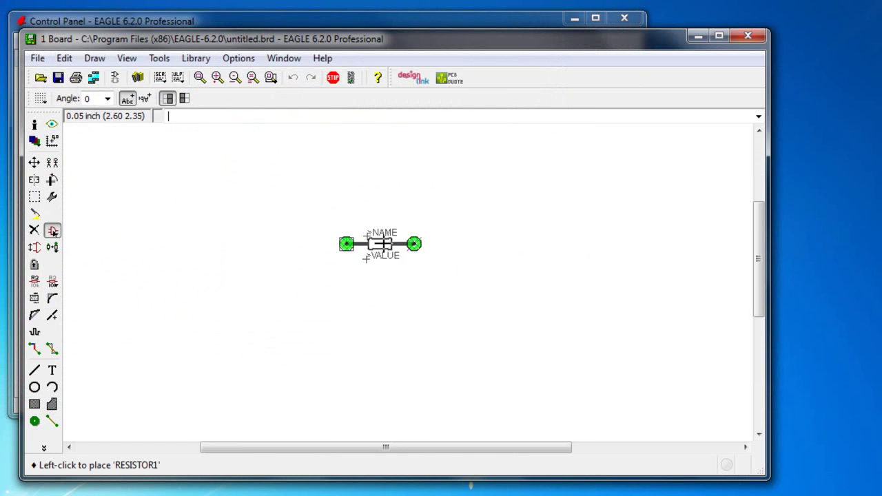
scroll(396, 274, "down", 1)
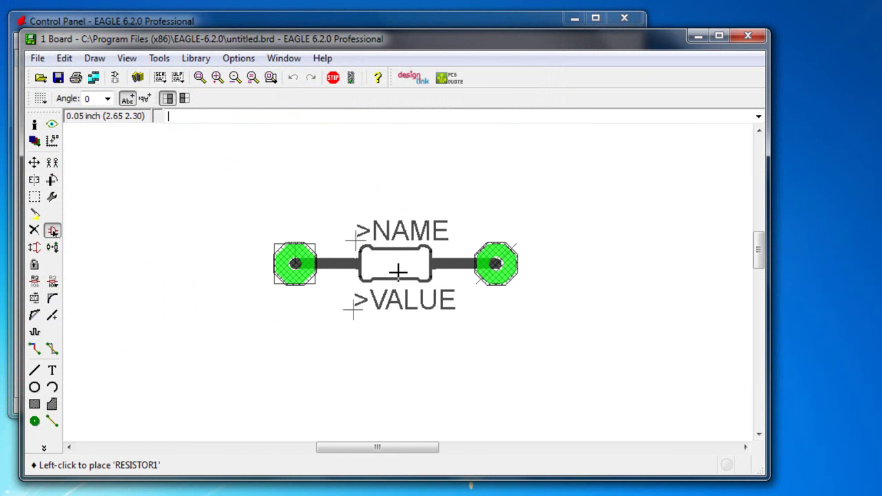
scroll(399, 273, "up", 2)
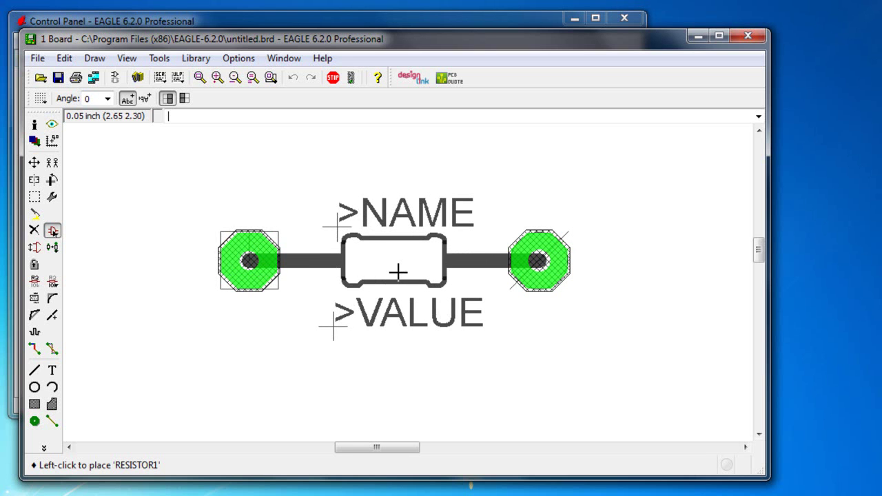
scroll(398, 271, "up", 1)
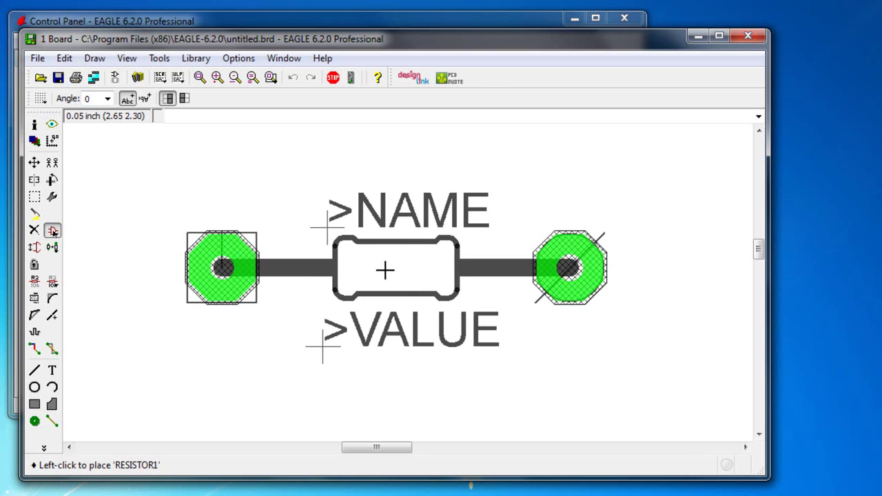
left_click(396, 267)
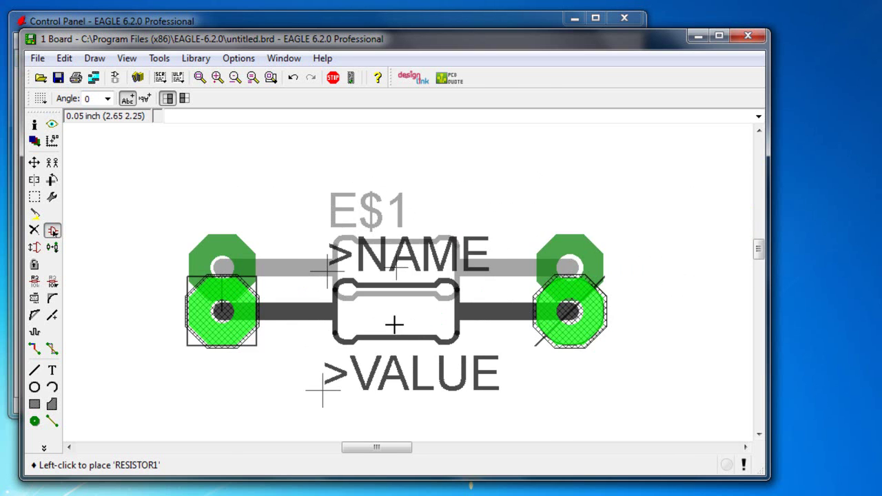
key("F7")
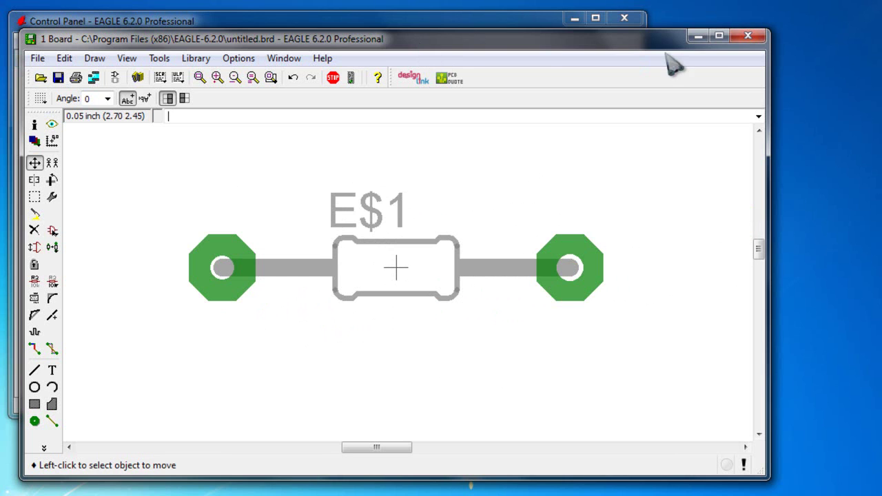
left_click(753, 42)
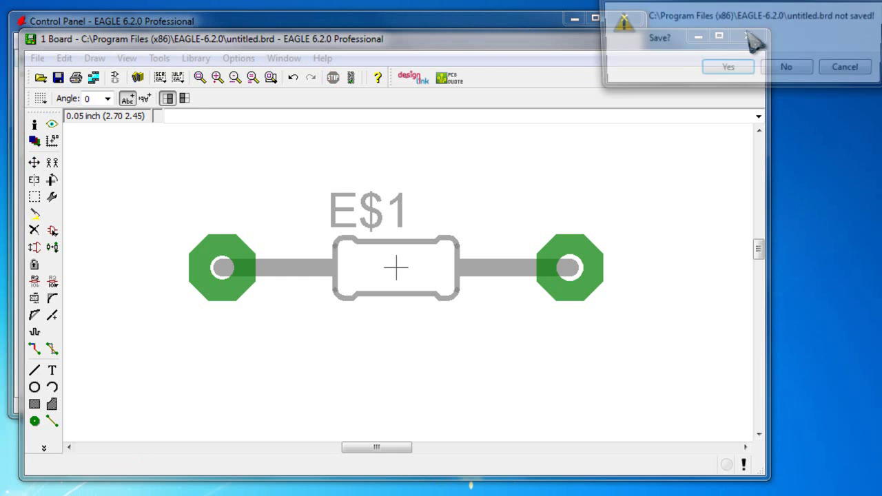
left_click(788, 70)
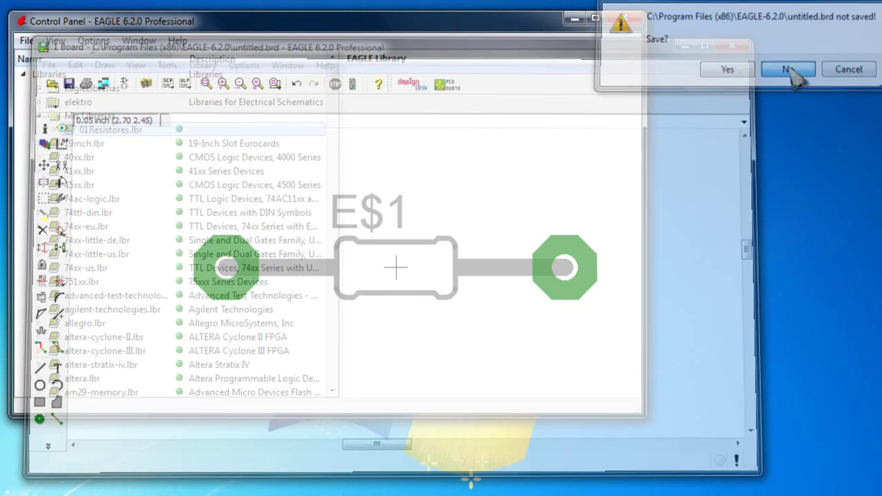
Step: Reopen 01Resistores.lbr from Mis Librerias and enlarge its library window
double_click(111, 132)
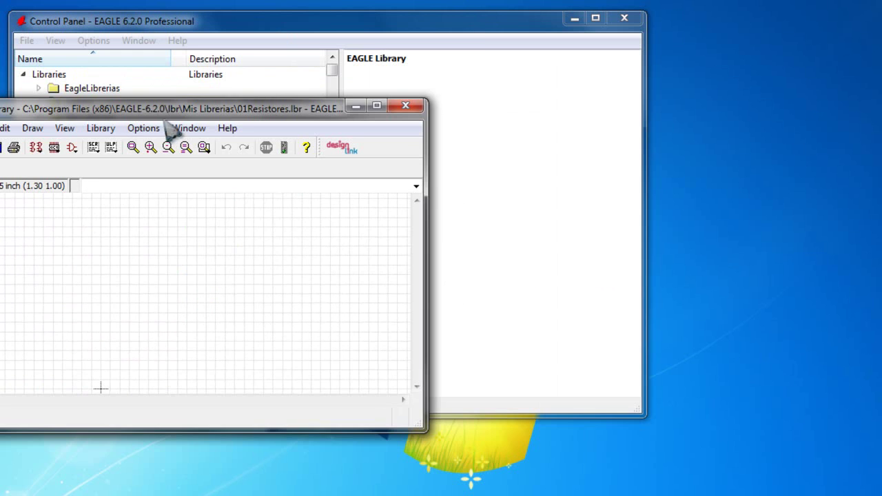
left_click_drag(170, 110, 203, 19)
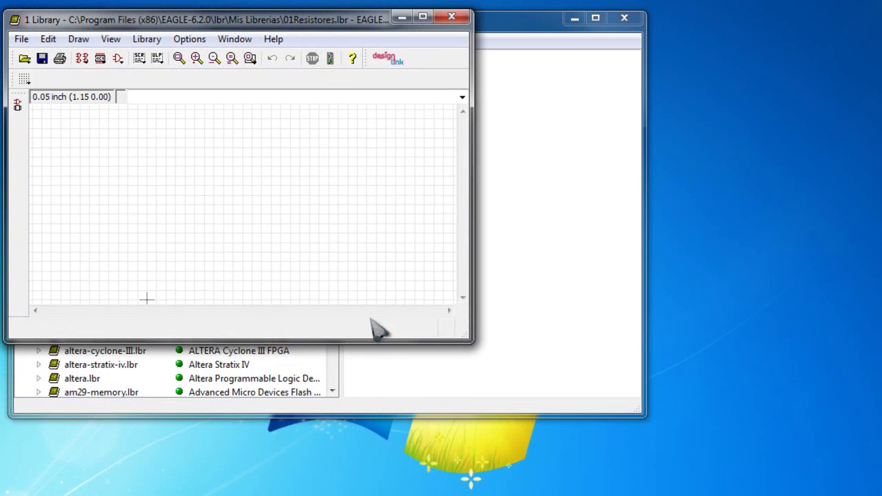
left_click_drag(470, 339, 878, 492)
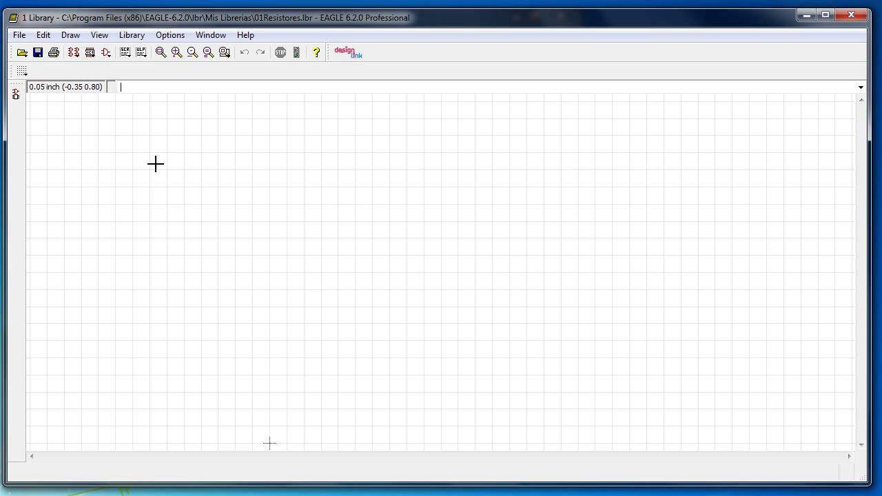
Step: Check the library's grid settings and leave them without changes
left_click(21, 71)
left_click_drag(56, 2, 156, 25)
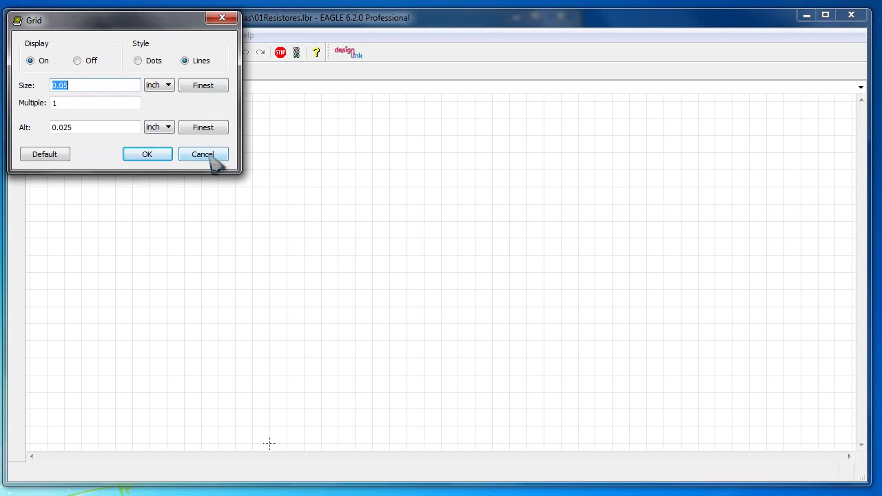
left_click(209, 154)
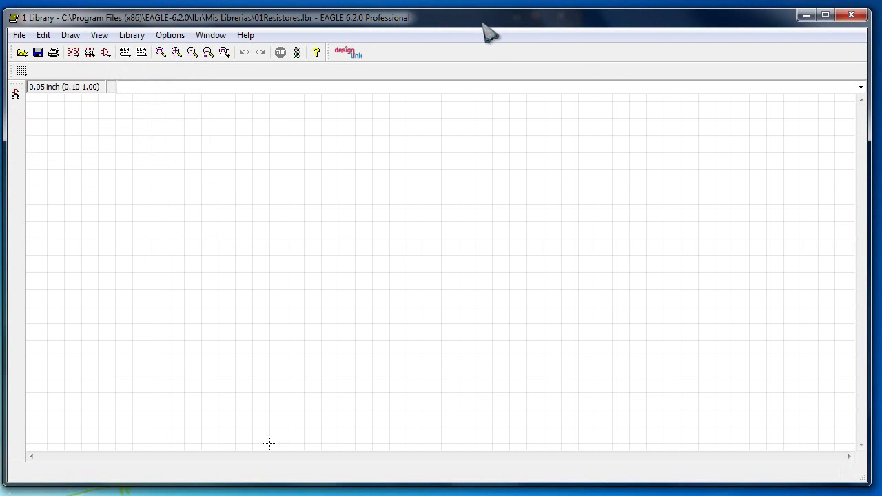
Step: Move the library window aside and browse the control panel's libraries to the capacitor package C025-024X044 in resistor.lbr
left_click_drag(457, 23, 688, 23)
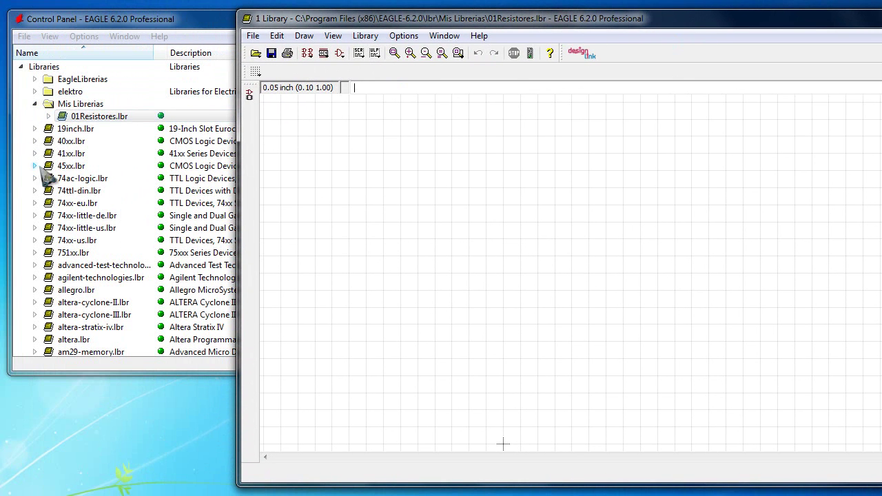
left_click(71, 141)
left_click_drag(299, 62, 310, 163)
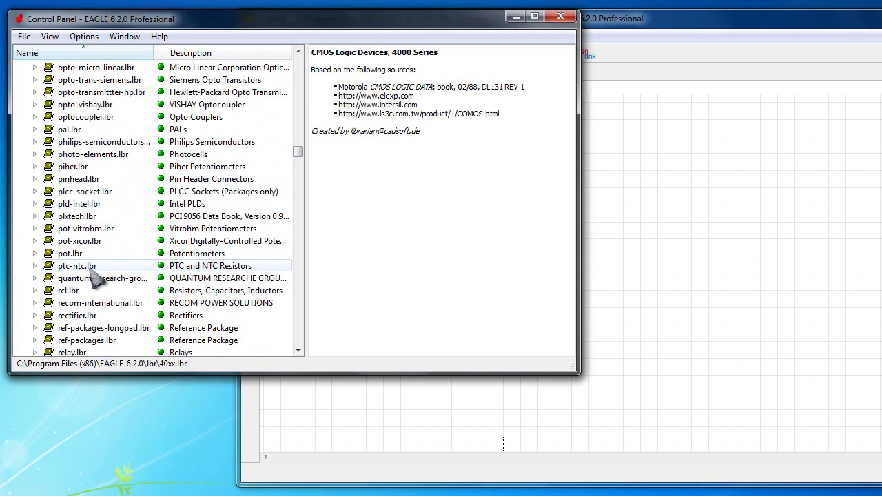
scroll(96, 278, "down", 5)
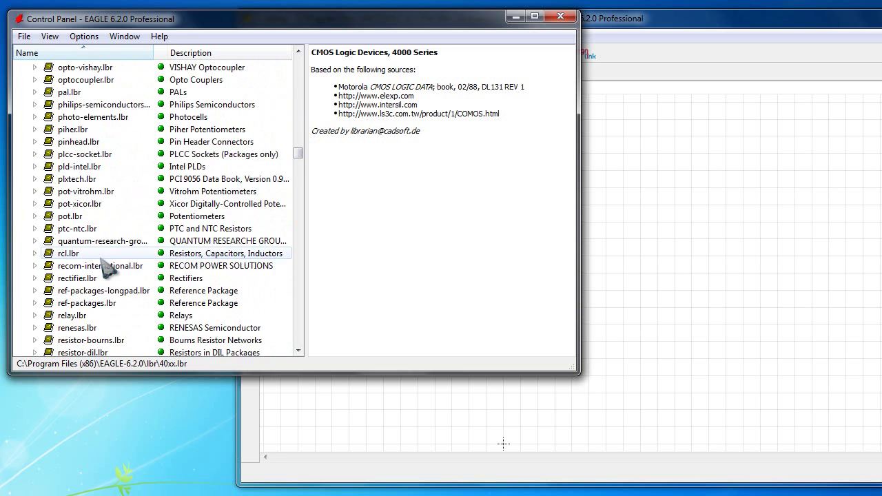
scroll(107, 269, "down", 20)
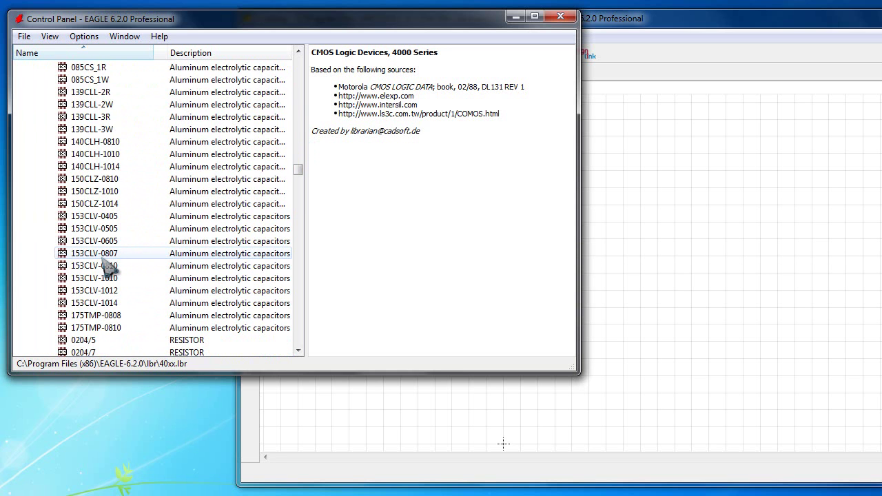
scroll(106, 269, "down", 20)
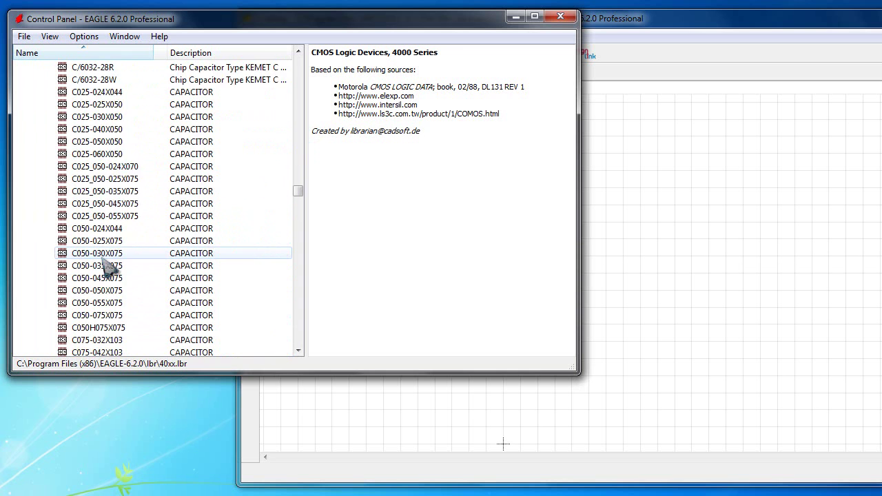
scroll(107, 269, "up", 15)
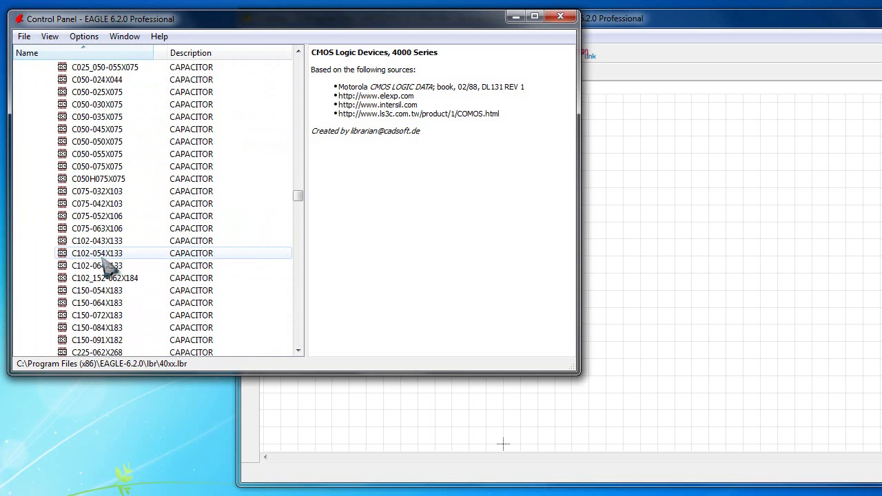
left_click(84, 205)
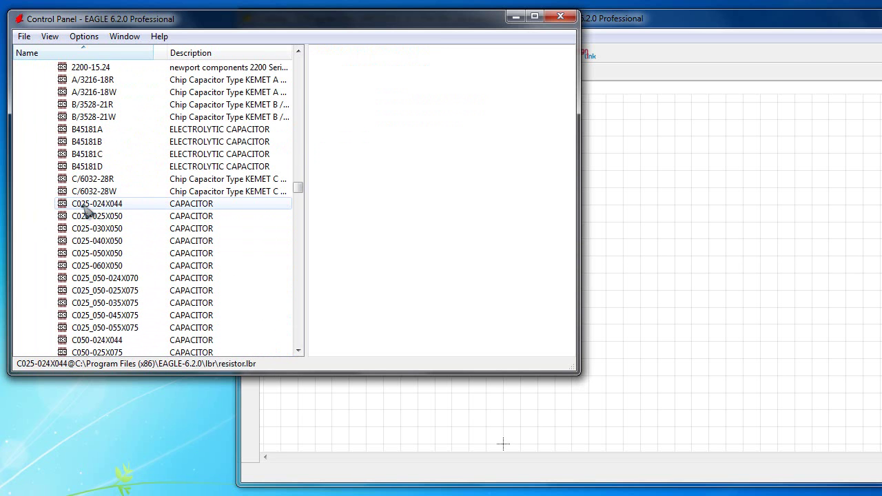
Step: Preview the capacitor packages of resistor.lbr one after another down to C050-024X044
key("Down")
key("Down")
key("Down")
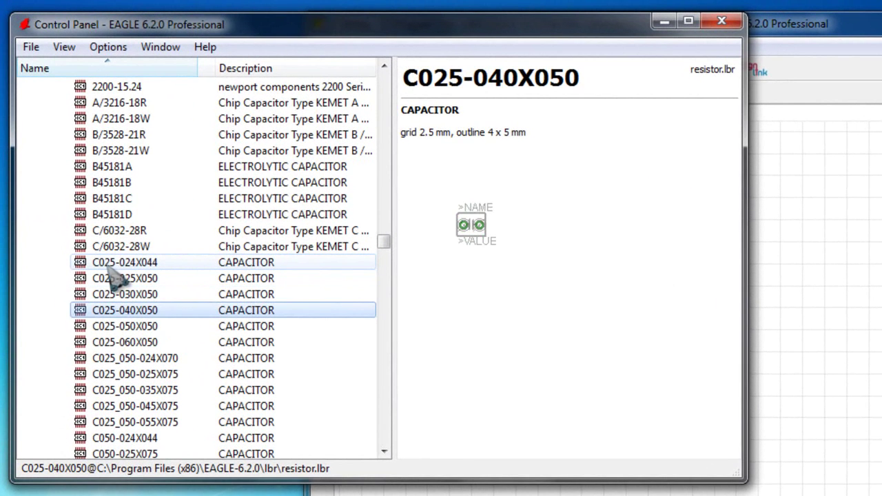
key("Down")
key("Down")
key("Down")
key("Down")
key("Down")
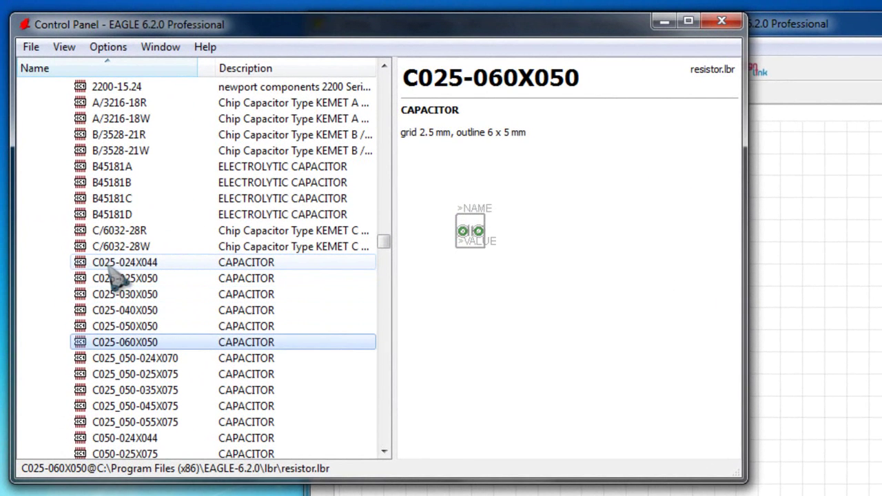
key("Down")
key("Down")
key("Down")
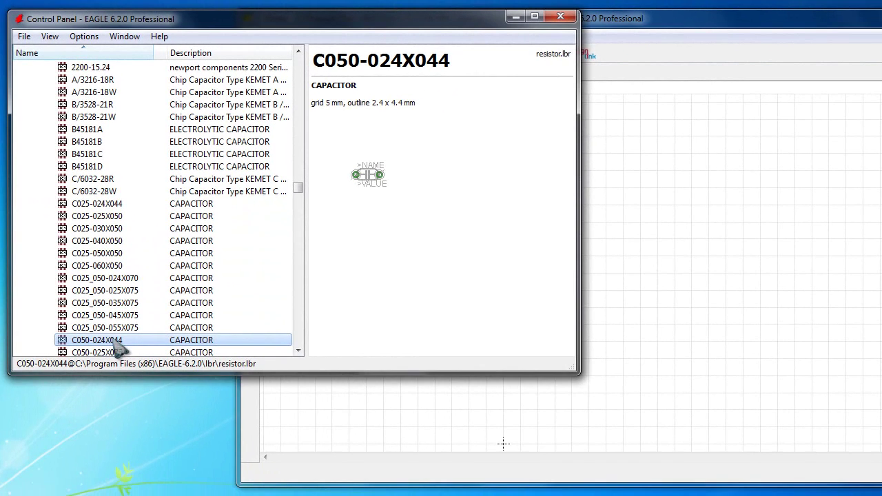
Step: Copy the package C050-024X044 from resistor.lbr into 01Resistores.lbr and bring its drawing fully into view
left_click_drag(117, 347, 675, 305)
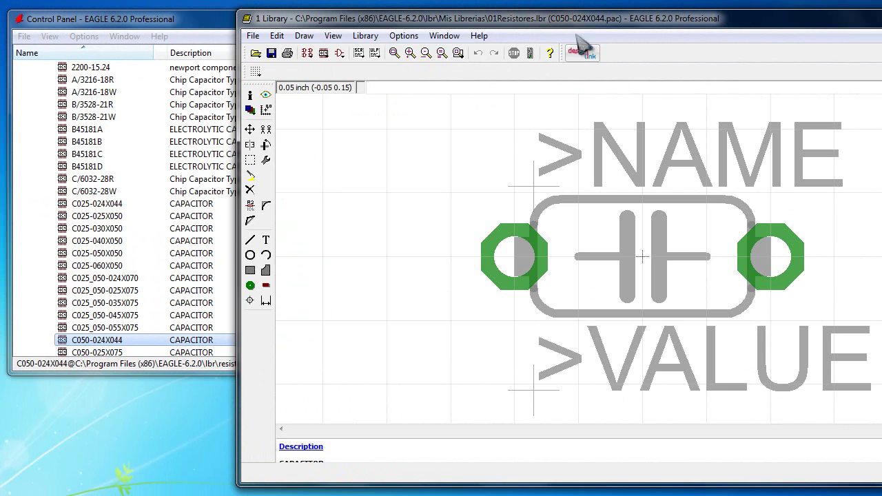
left_click_drag(649, 22, 448, 20)
scroll(446, 205, "down", 2)
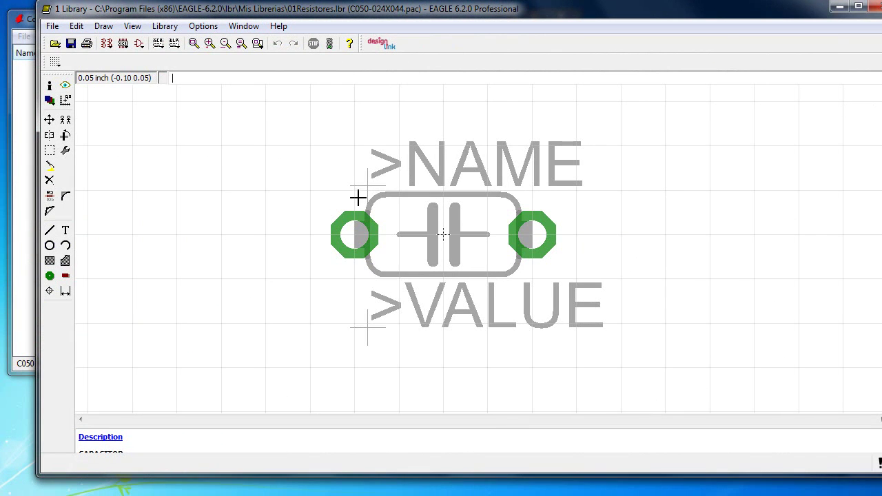
key("F3")
scroll(463, 234, "up", 3)
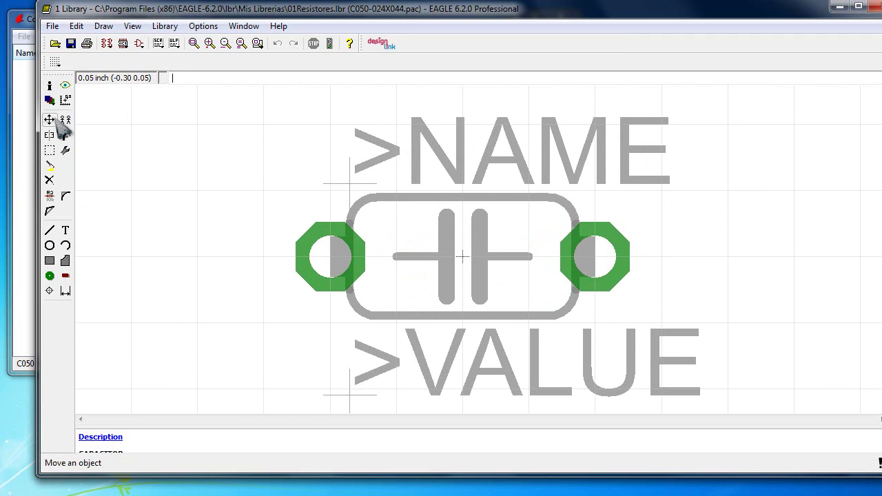
Step: Delete the >NAME and >VALUE texts from the C050-024X044 package
left_click(50, 180)
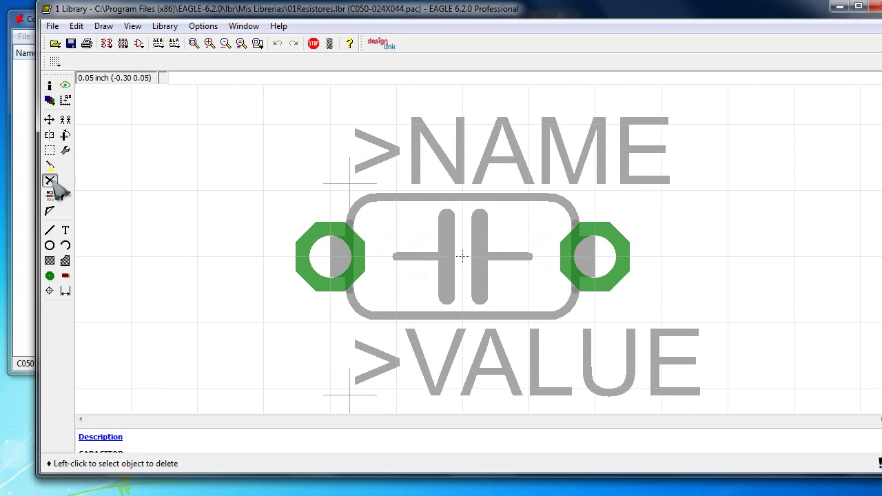
left_click(349, 183)
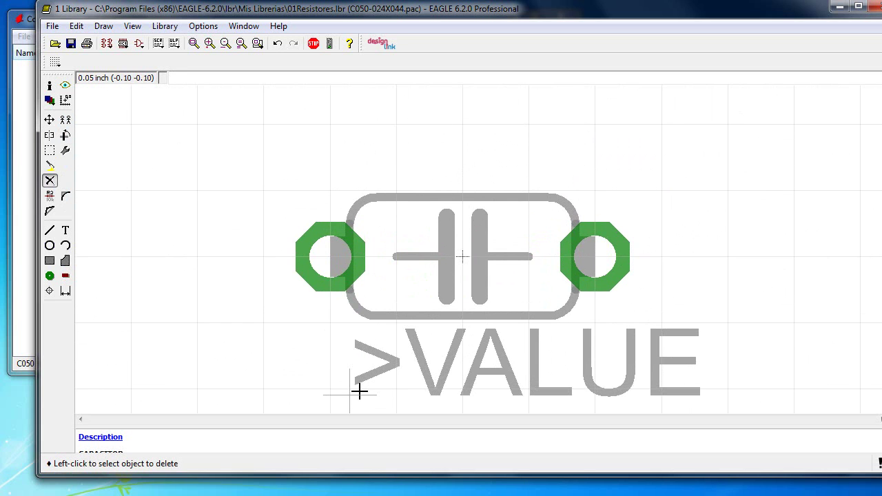
left_click(350, 393)
Step: Delete the capacitor symbol's lines together with the bottom line and lower-right corner arc of the package outline
scroll(232, 236, "down", 1)
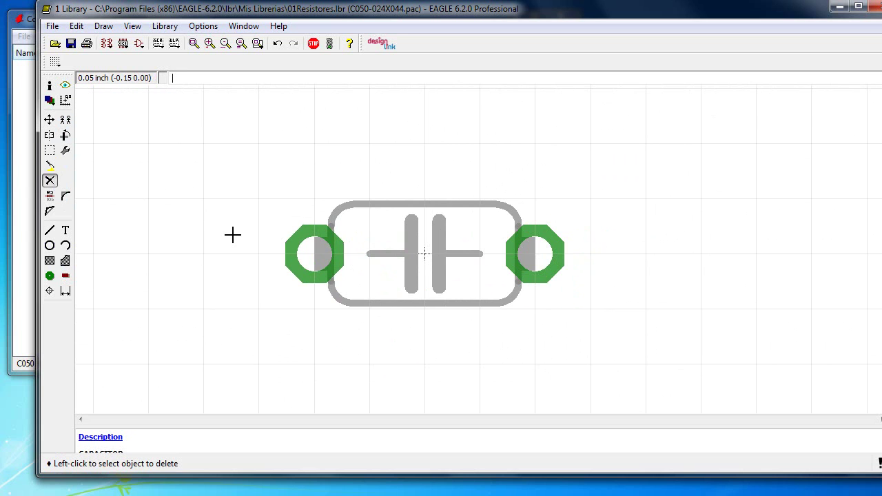
left_click(442, 267)
left_click(453, 256)
left_click(414, 249)
left_click(399, 260)
left_click(401, 304)
left_click(507, 299)
left_click(518, 290)
Step: Delete pad 2, the small rectangle beside it, and the outline's upper-right arc and top line
left_click(533, 253)
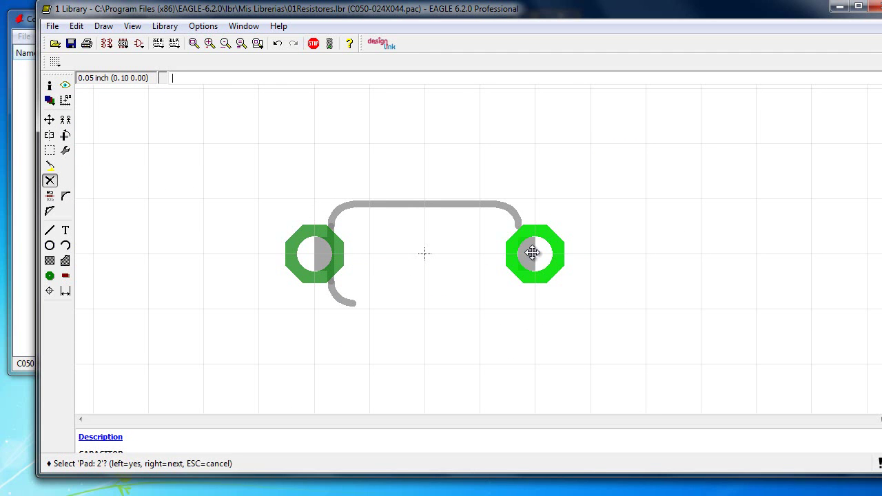
left_click(531, 253)
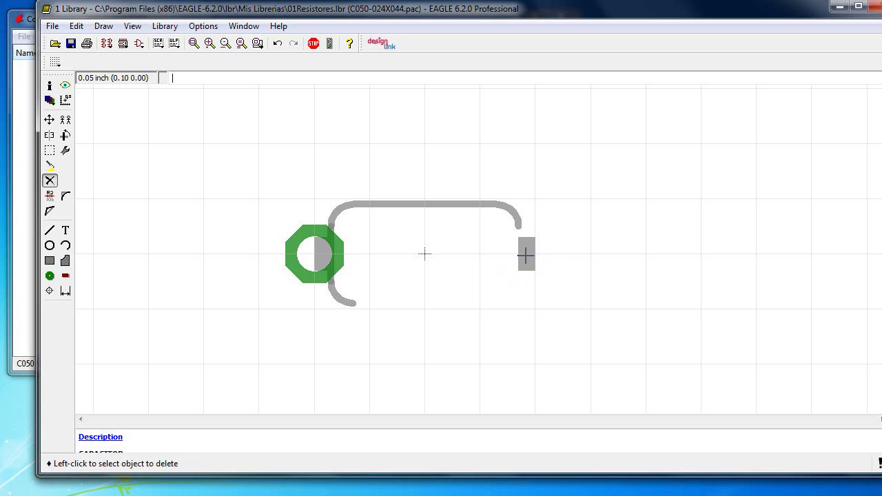
left_click(521, 255)
left_click(512, 222)
left_click(506, 212)
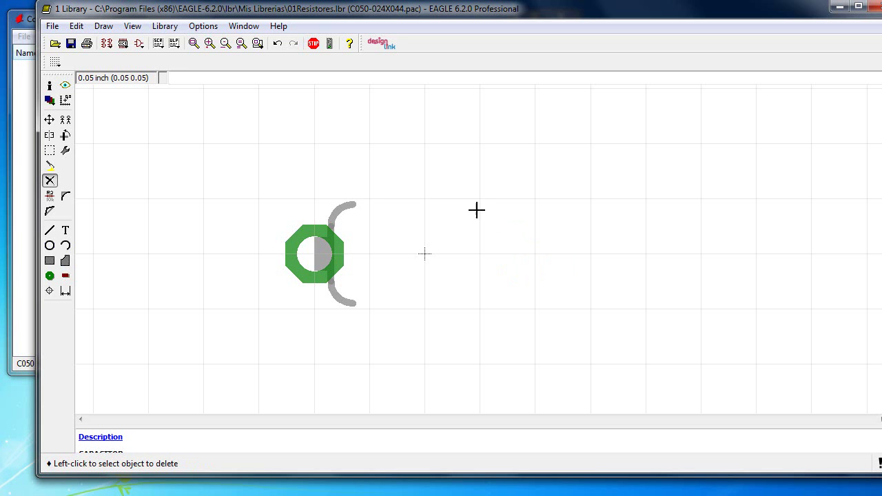
Step: Delete the remaining outline arcs around pad 1, keeping the pad itself
left_click(352, 203)
left_click(335, 230)
left_click(343, 308)
left_click(321, 253)
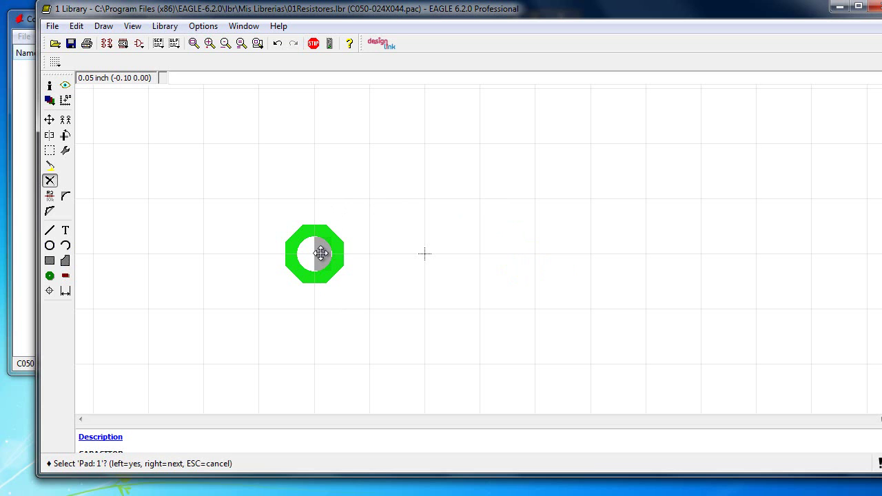
key("Escape")
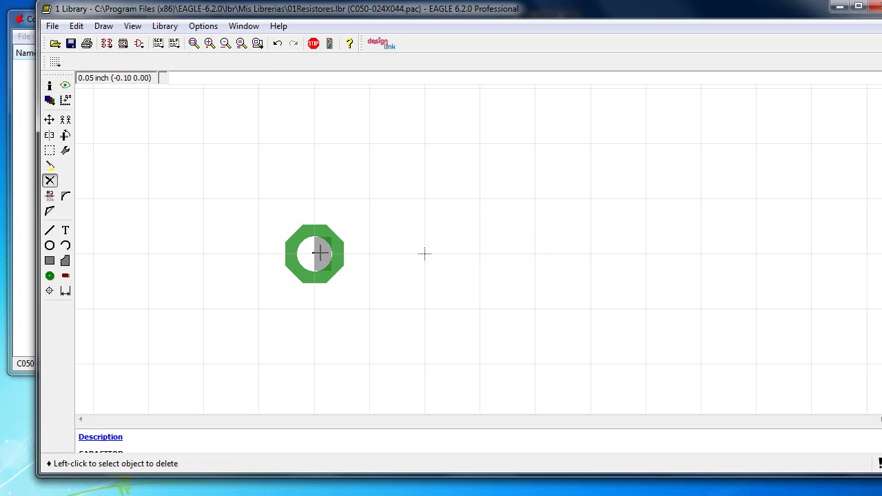
Step: Move the small rectangle from pad 1 to the origin and delete it there
left_click(49, 120)
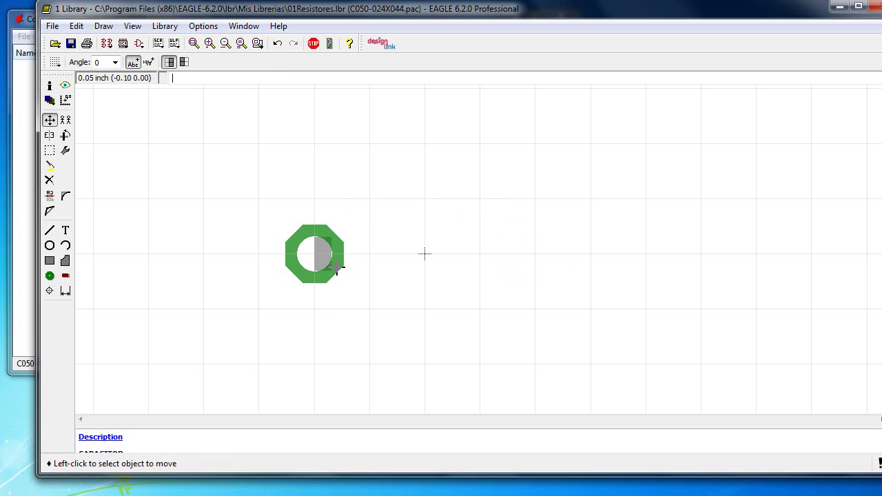
left_click(326, 255)
left_click(338, 256)
left_click(412, 251)
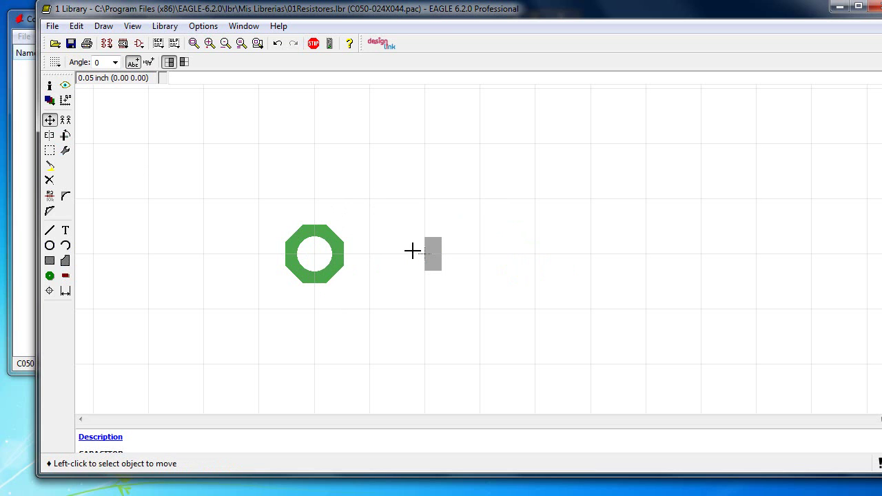
left_click(50, 180)
left_click(428, 255)
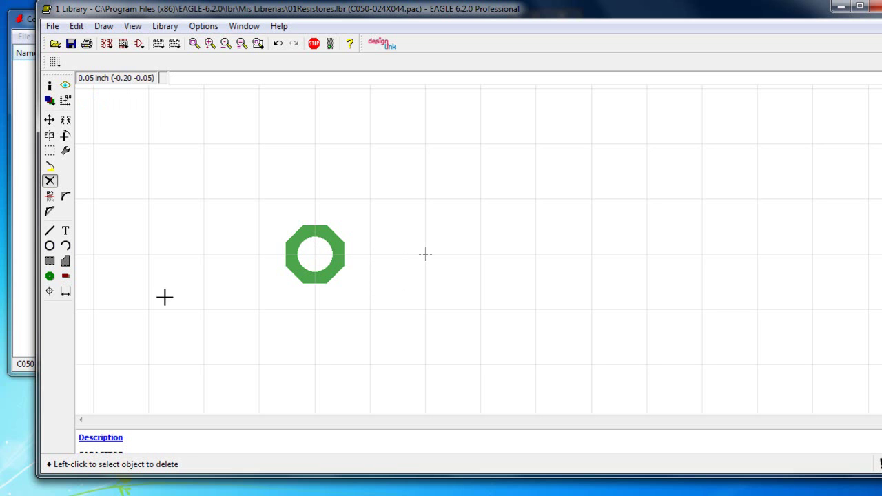
Step: Draw a 0.005-wide line on layer 21 tPlace from the pad's centre at (-0.10 0.00) to the origin
left_click(50, 277)
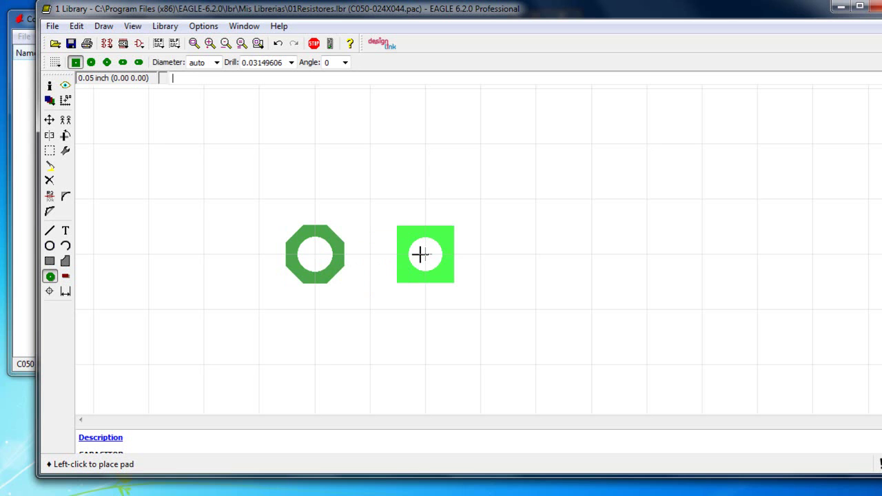
scroll(421, 254, "down", 1)
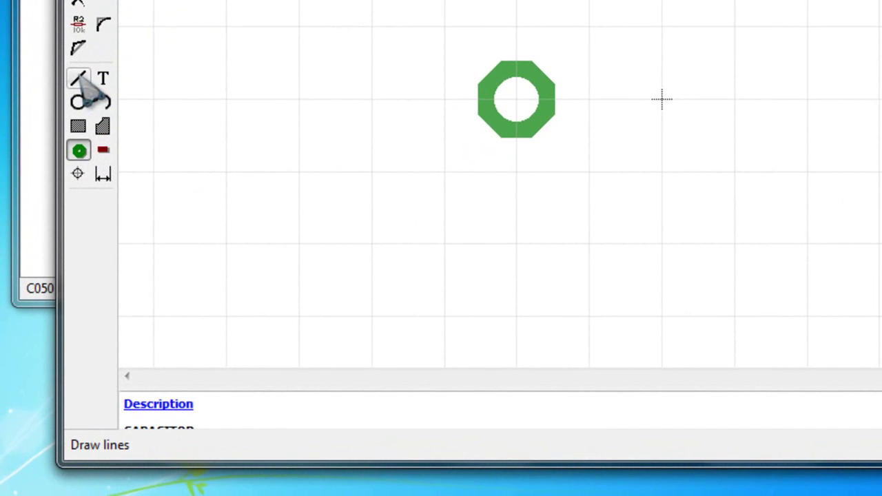
left_click(79, 78)
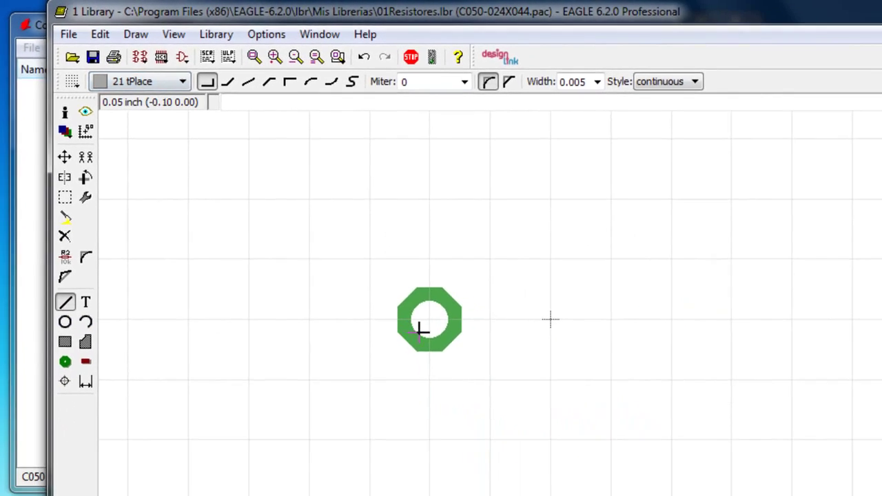
left_click(417, 310)
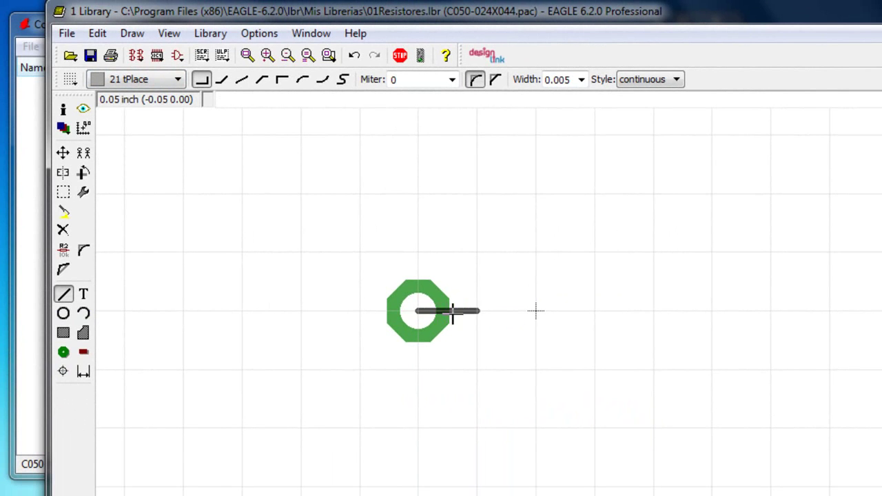
left_click(533, 311)
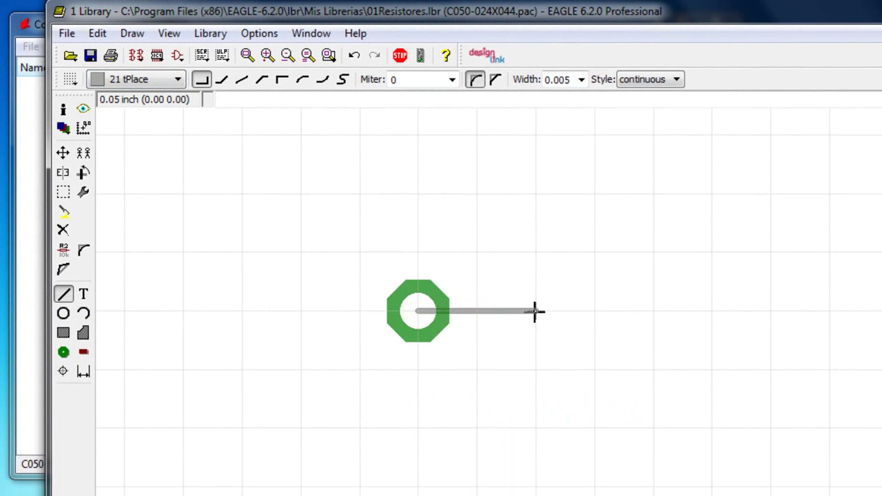
key("Escape")
Step: Measure the length of the line between the pad's centre and the origin with a preview dimension, without placing it
left_click(63, 152)
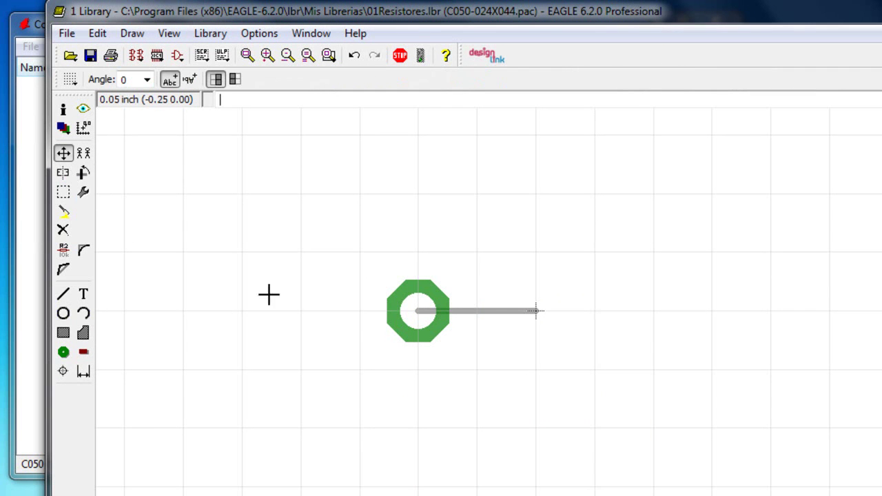
right_click(474, 310)
left_click(527, 362)
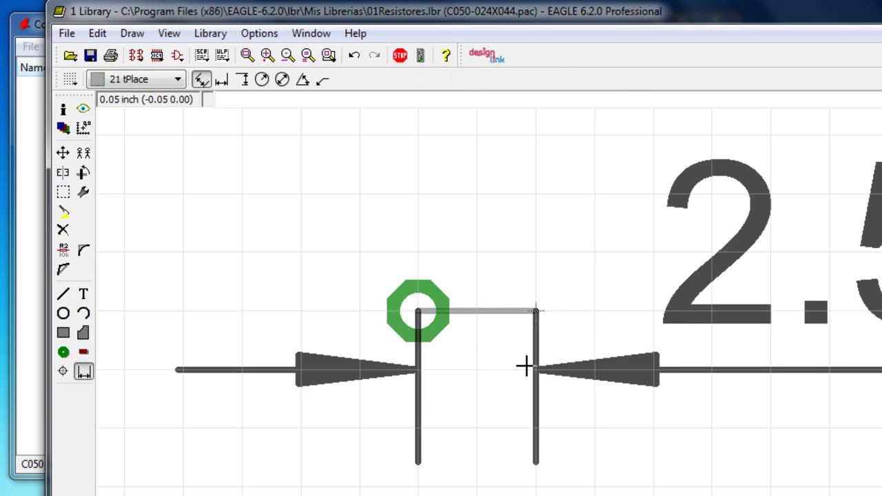
scroll(511, 255, "down", 5)
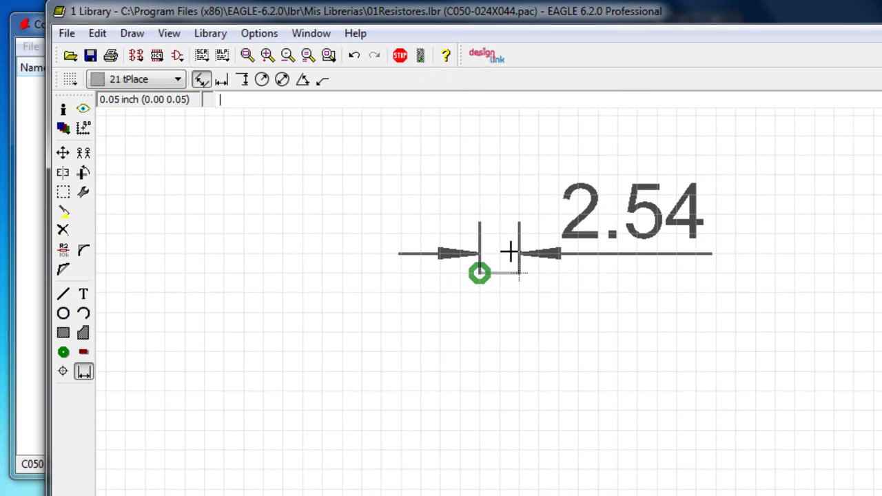
scroll(509, 252, "up", 1)
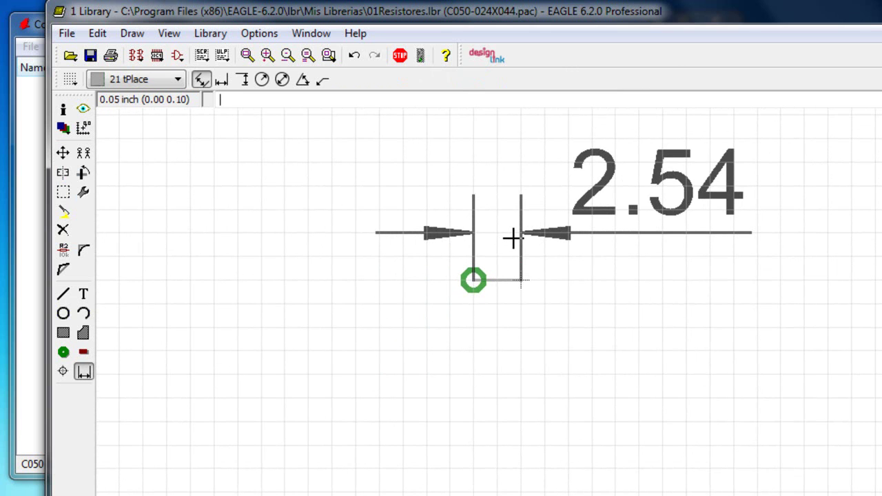
scroll(512, 238, "up", 2)
scroll(513, 238, "up", 2)
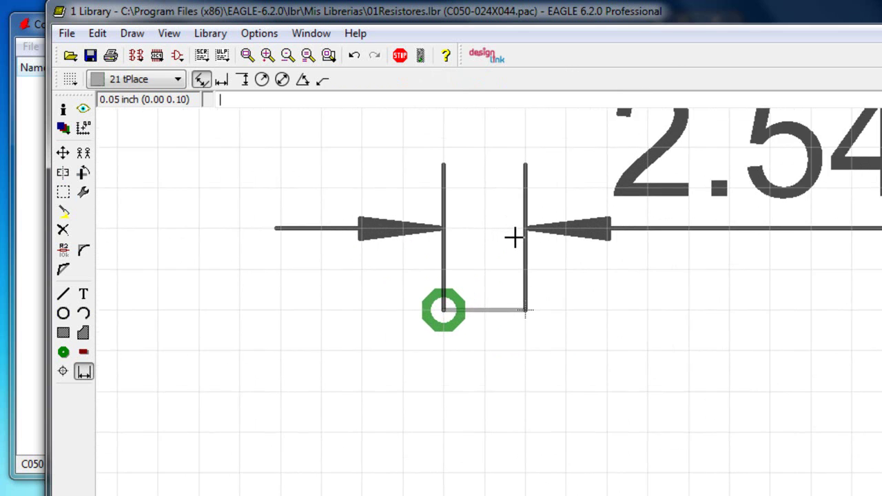
scroll(513, 238, "down", 1)
scroll(514, 238, "down", 1)
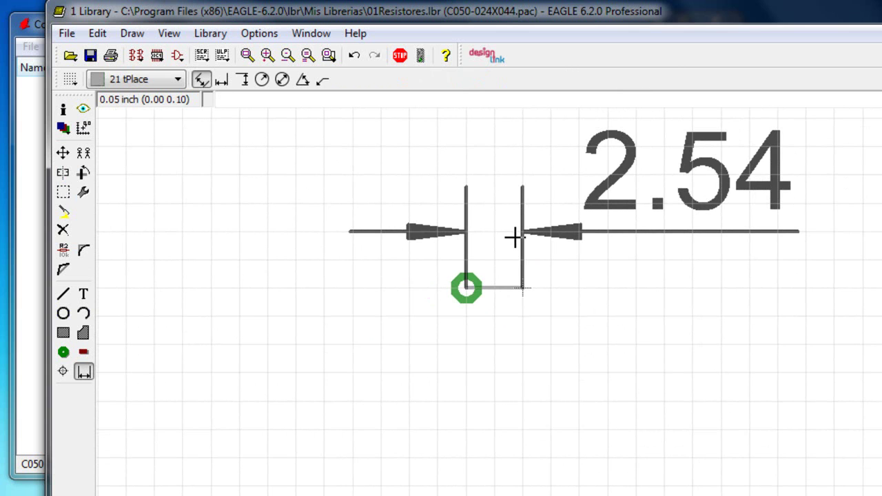
scroll(514, 237, "down", 1)
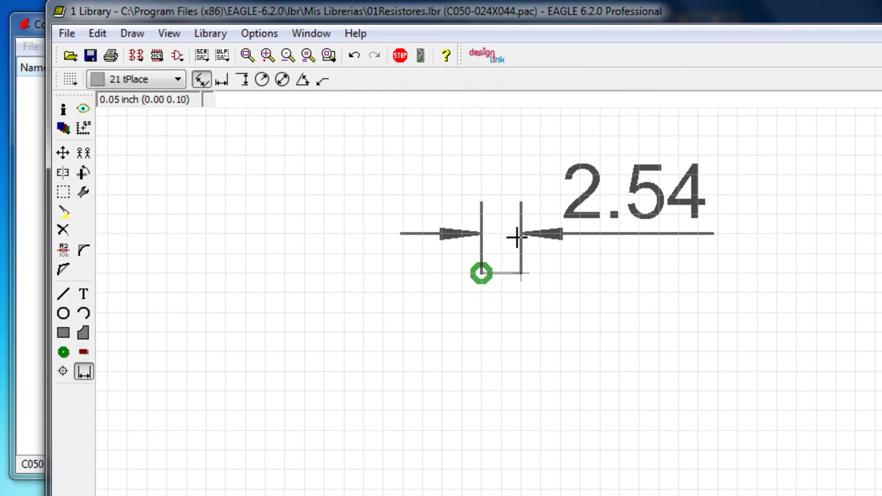
scroll(515, 238, "up", 2)
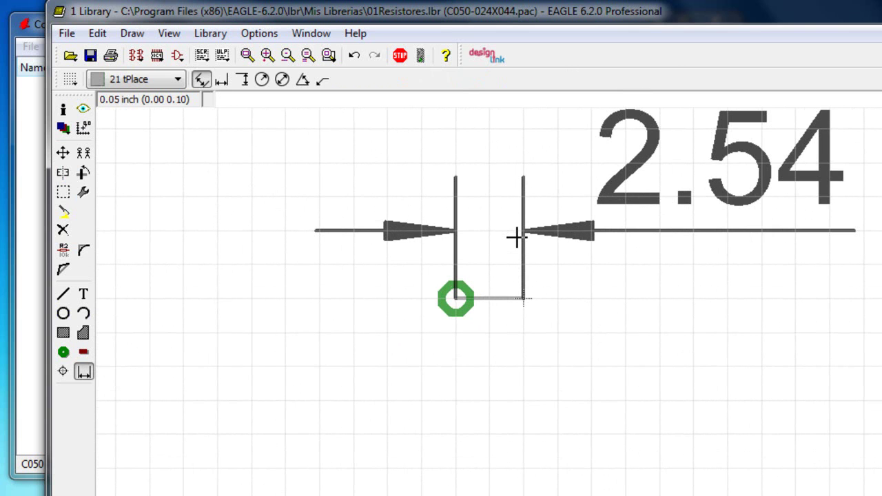
key("Escape")
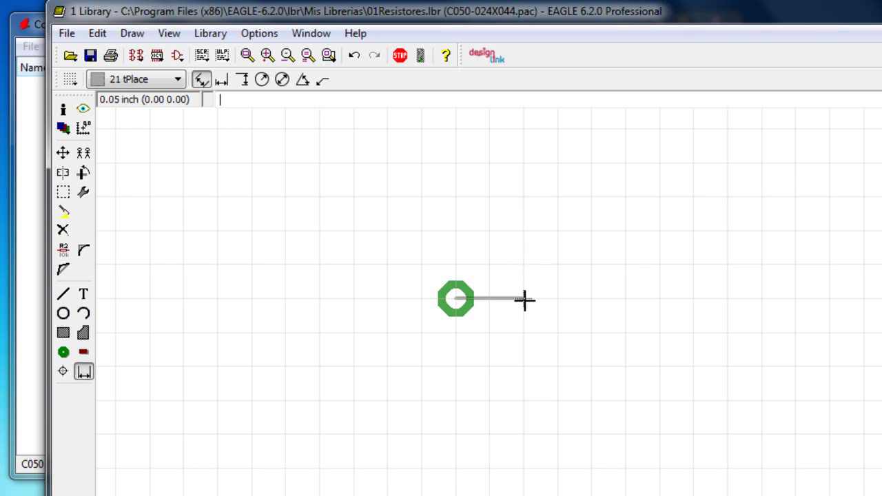
Step: Extend the line by moving its end from the origin to (0.10 0.00)
left_click(63, 152)
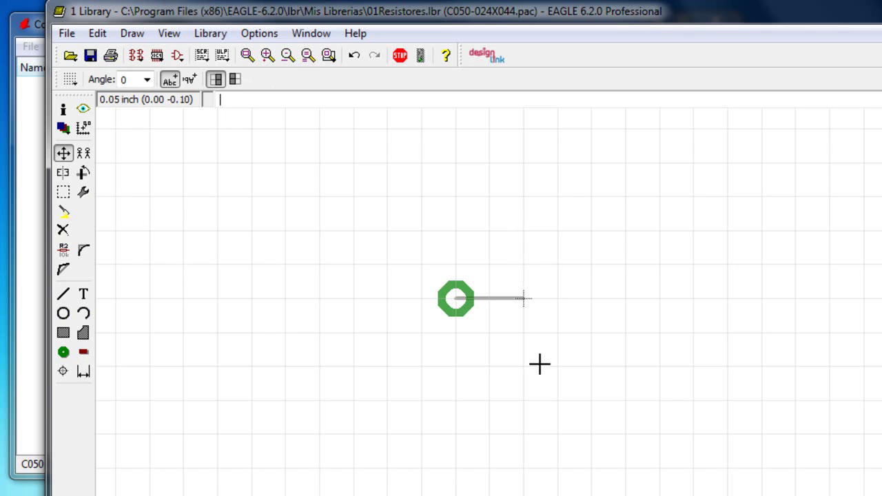
left_click(524, 300)
left_click(590, 298)
Step: Measure the extended line's length with a preview dimension, without placing it
right_click(524, 298)
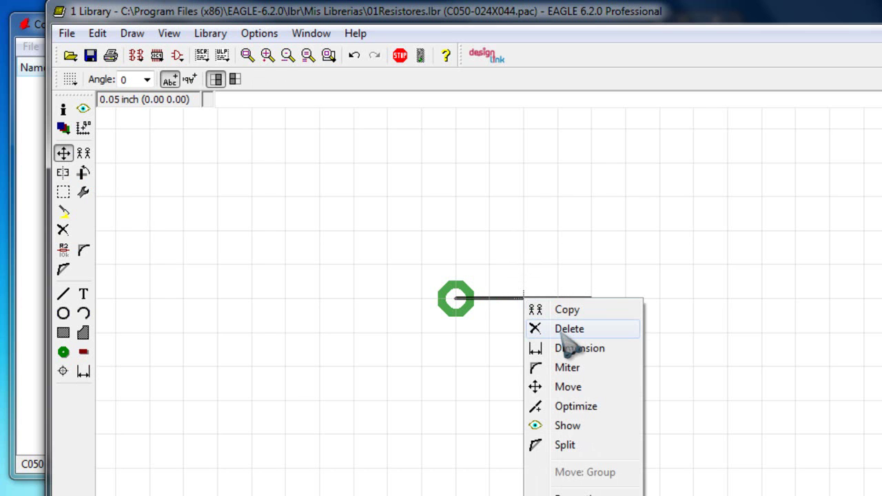
left_click(569, 348)
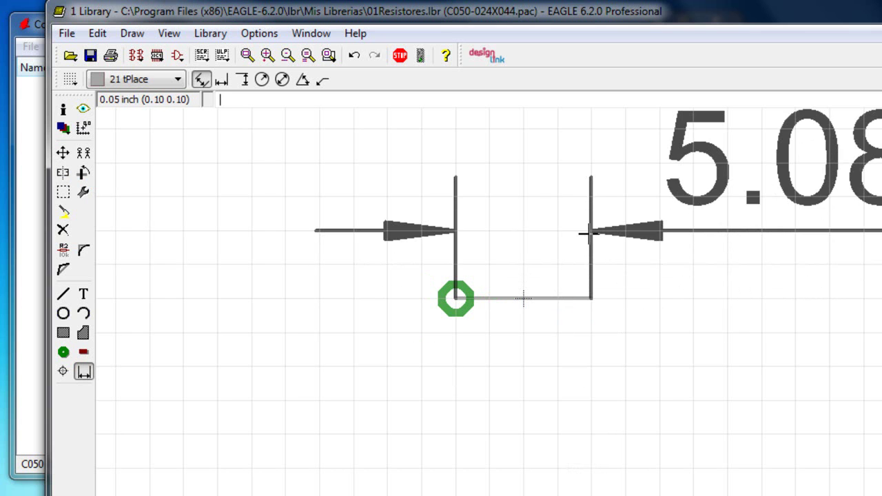
key("Escape")
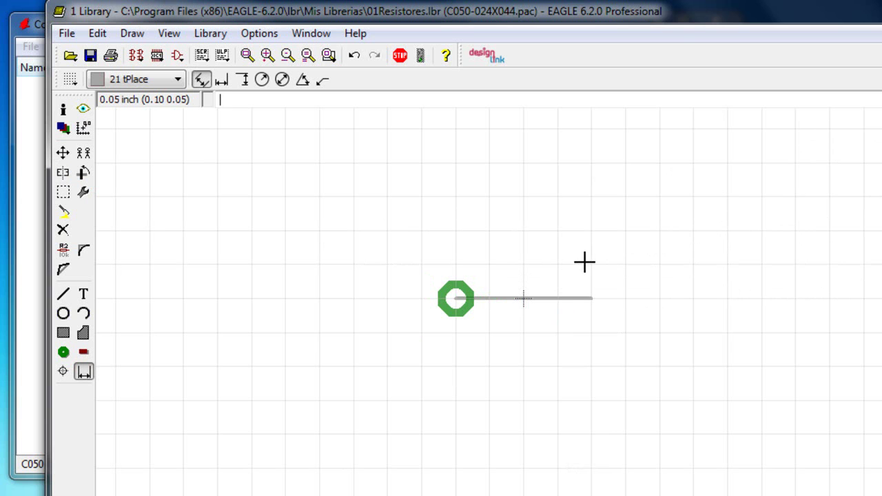
scroll(522, 299, "up", 1)
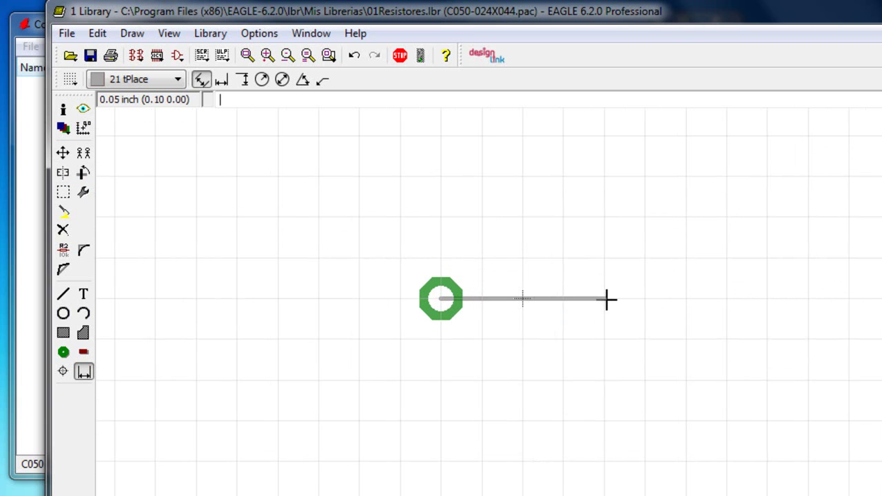
scroll(607, 299, "up", 3)
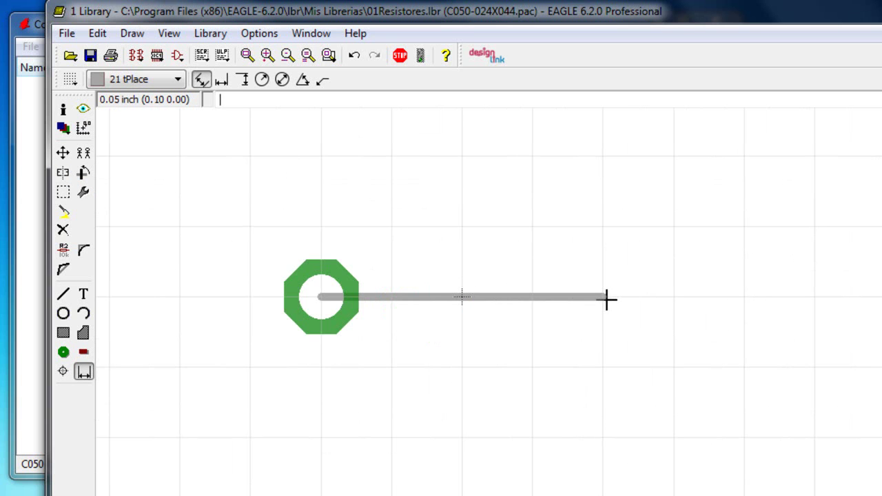
Step: Place a square pad with auto diameter and 0.03149606 drill on the line's free end at (0.10 0.00)
left_click(63, 352)
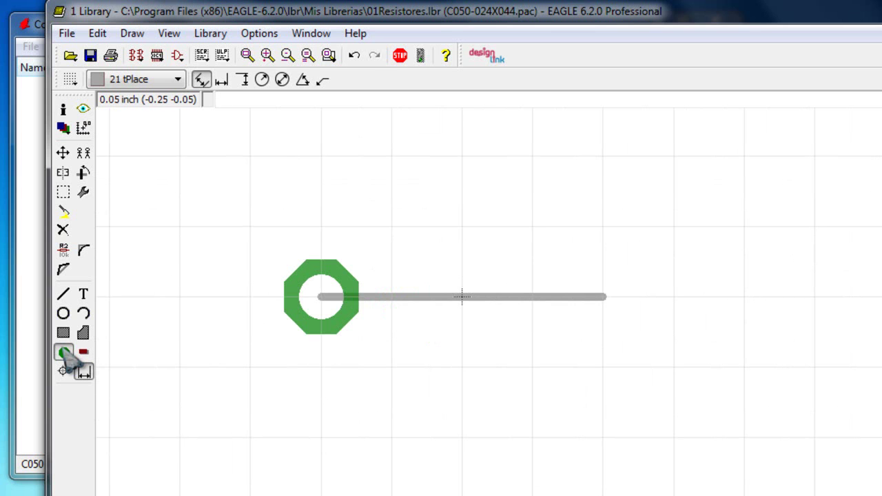
left_click(585, 298)
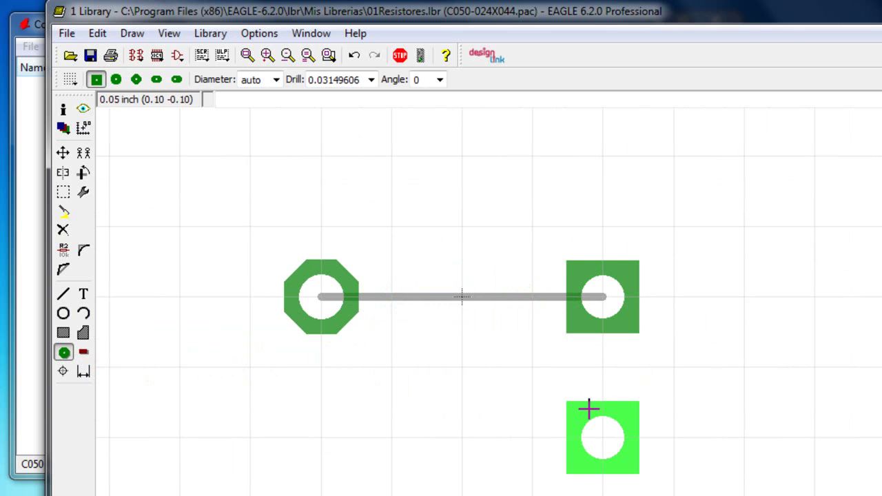
scroll(589, 408, "up", 4)
scroll(590, 328, "up", 3)
scroll(606, 323, "down", 4)
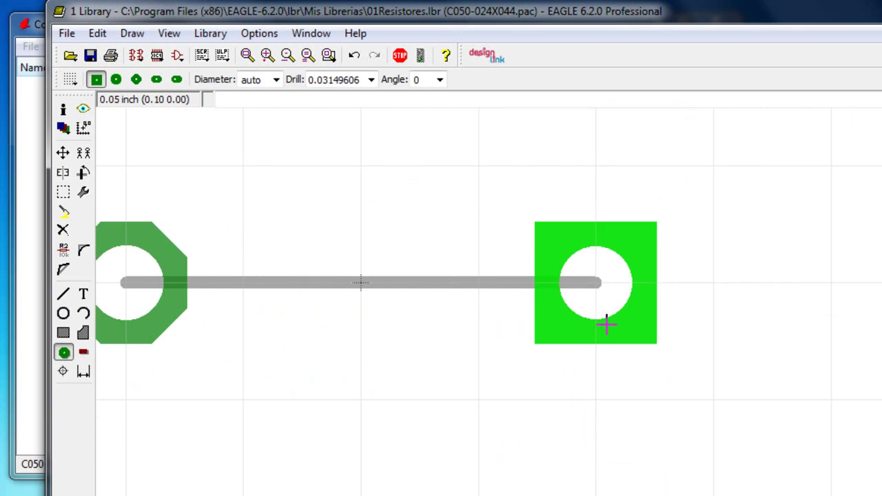
Step: Delete the helper line between the pads and the square pad at (0.10 0.00)
left_click(63, 154)
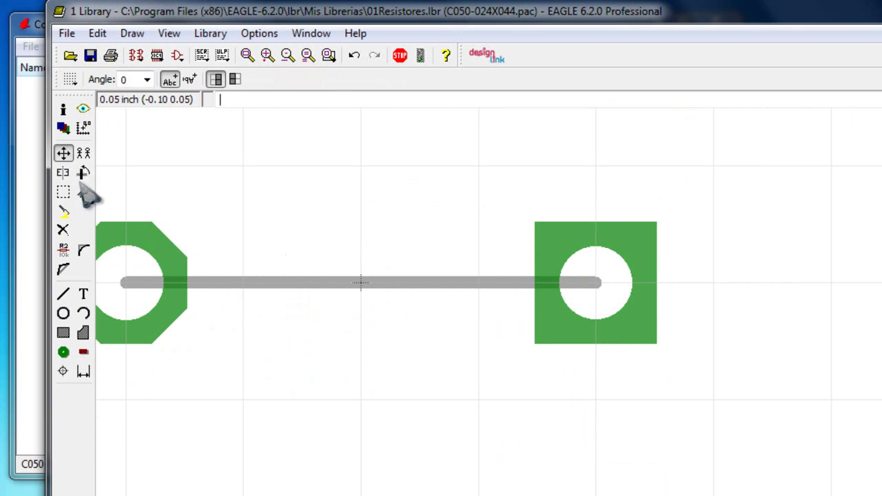
left_click(63, 230)
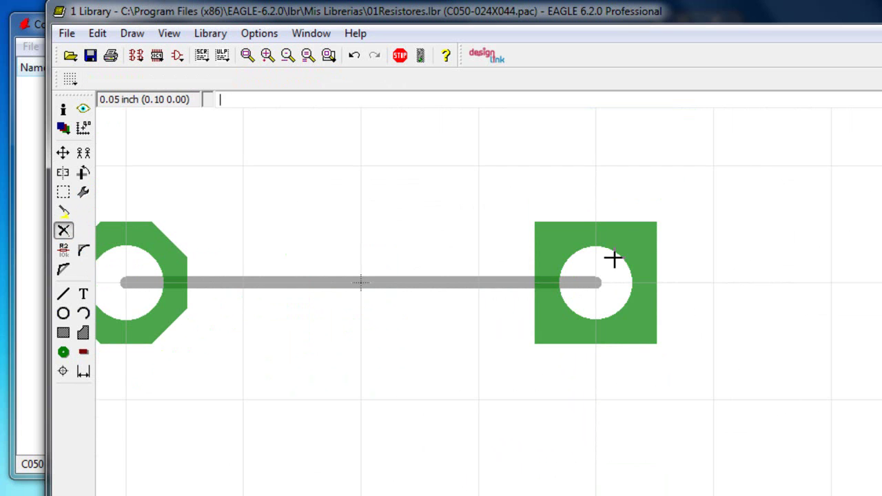
left_click(593, 272)
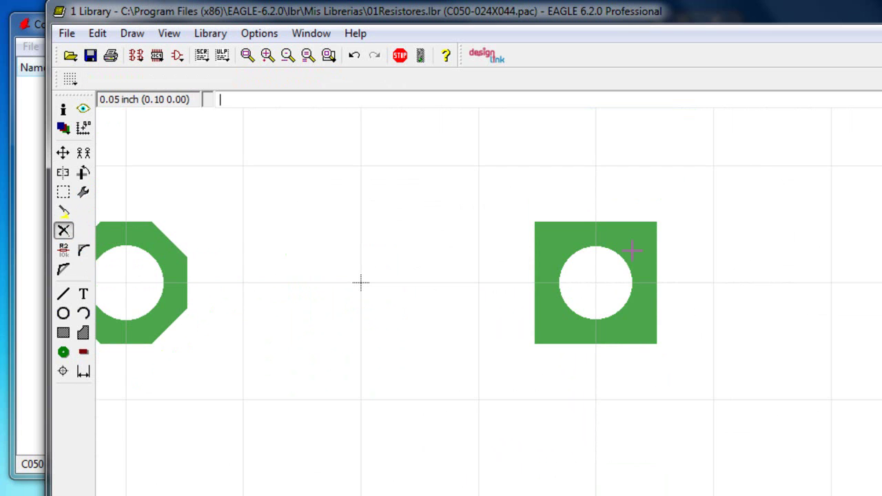
left_click(597, 291)
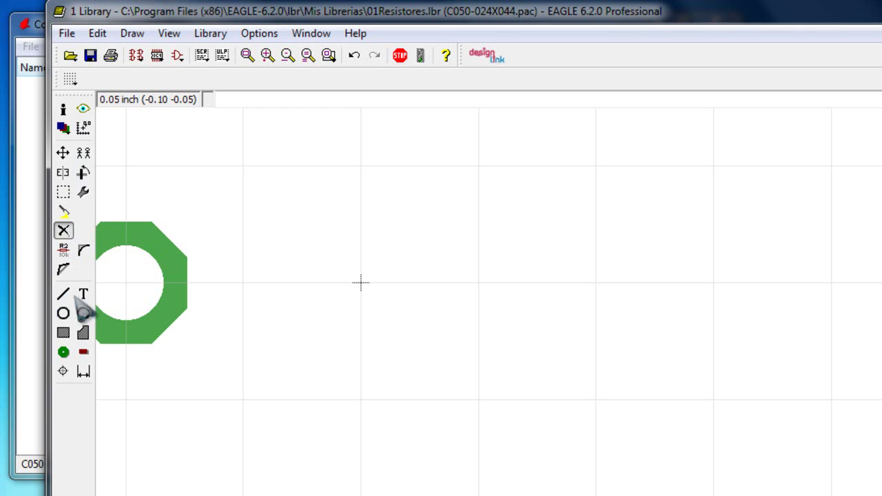
Step: Place an octagonal pad with auto diameter and 0.03149606 drill at (0.10 0.00)
left_click(64, 353)
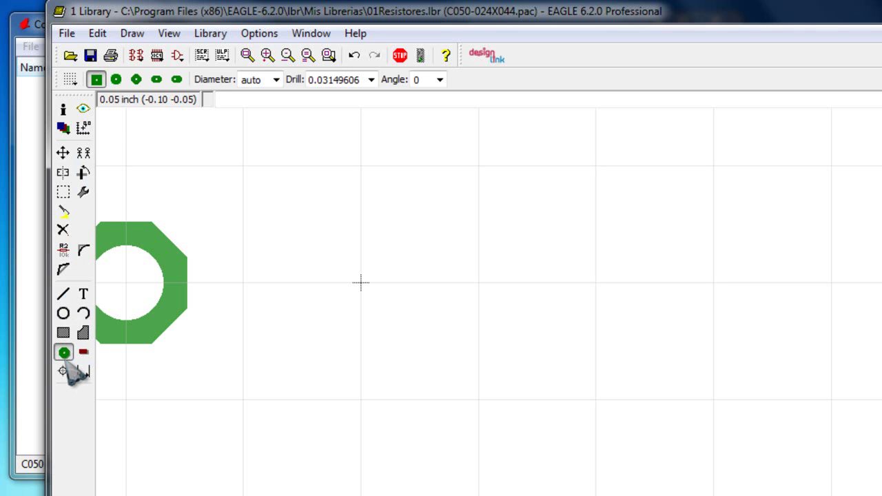
left_click(136, 80)
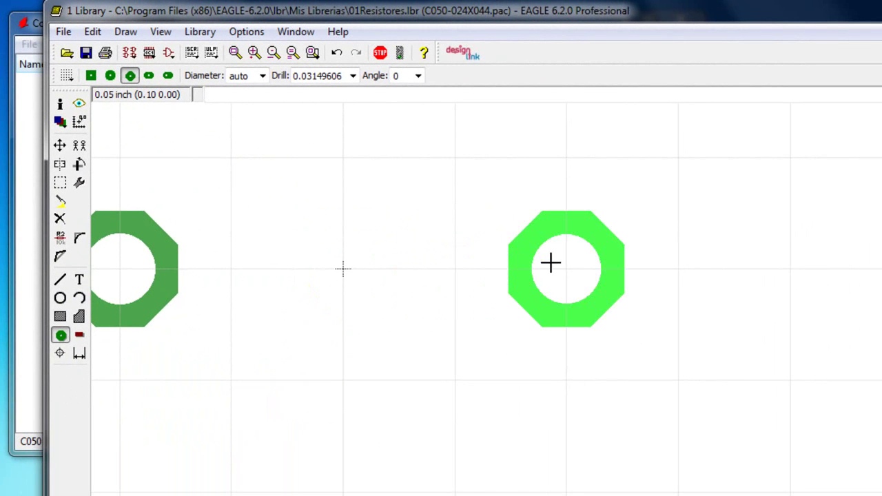
left_click(550, 262)
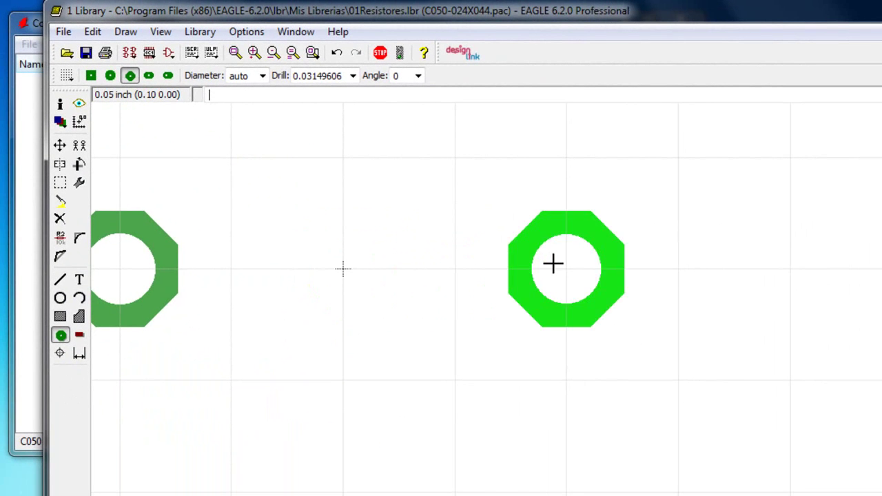
scroll(606, 290, "down", 5)
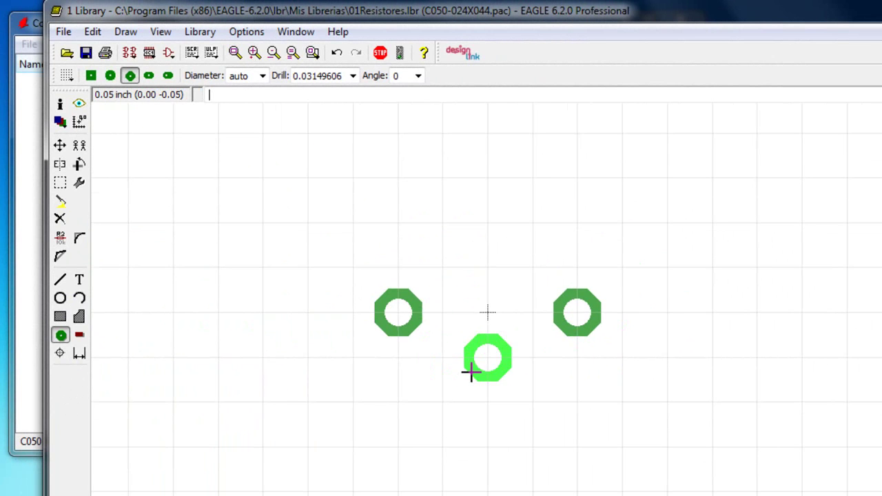
scroll(471, 367, "up", 3)
scroll(470, 372, "down", 1)
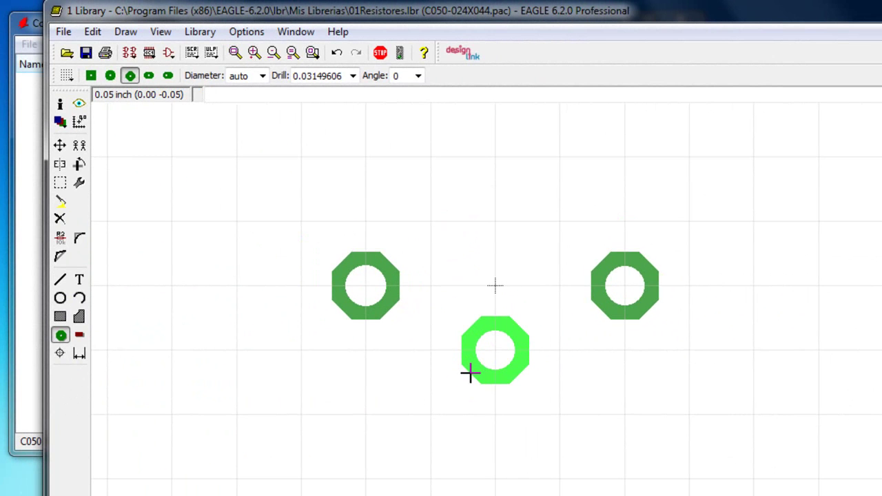
left_click(79, 183)
mouse_move(138, 213)
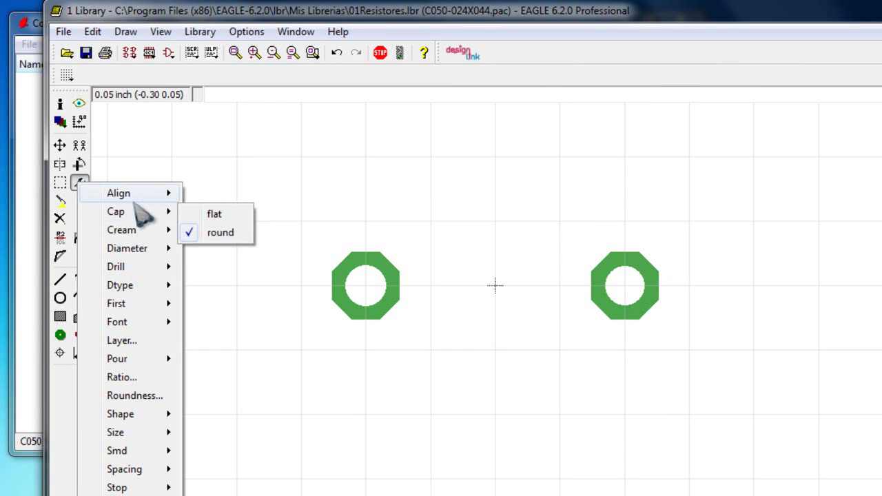
left_click(200, 14)
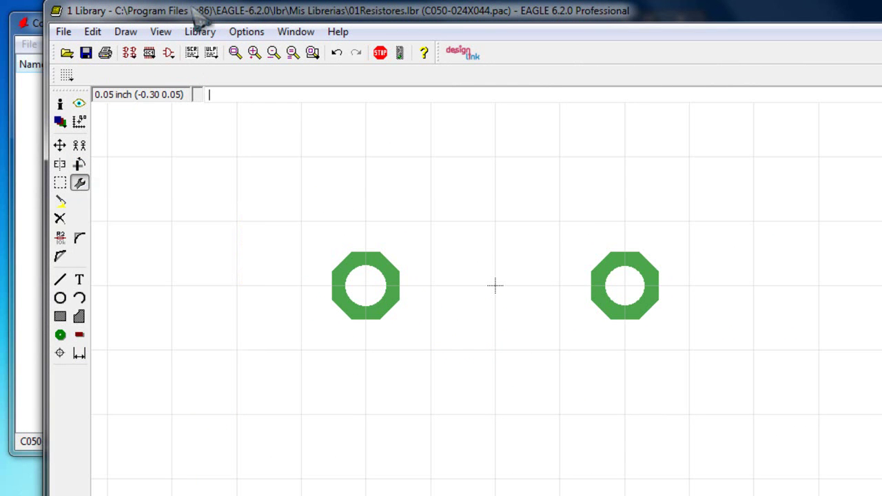
Step: Draw a closed 0.005-wide square outline on layer 21 tPlace through both pads, with opposite corners at (-0.10 0.10) and (0.10 -0.10)
scroll(484, 278, "down", 2)
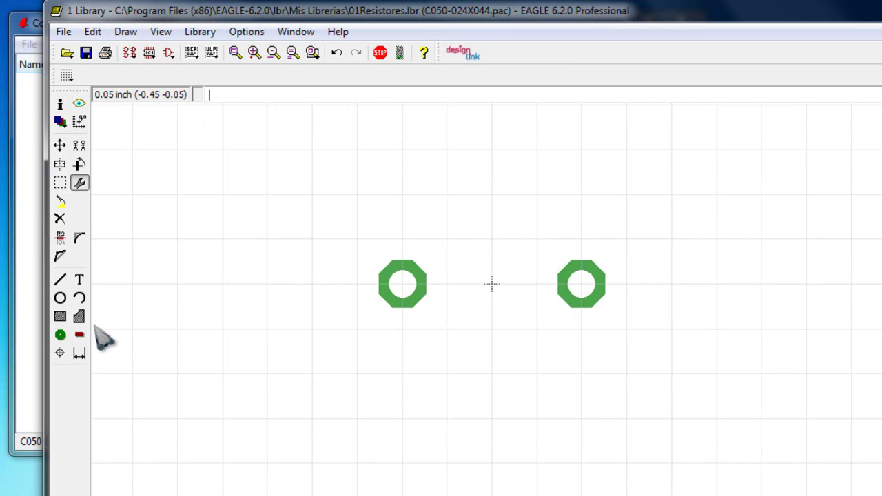
left_click(66, 283)
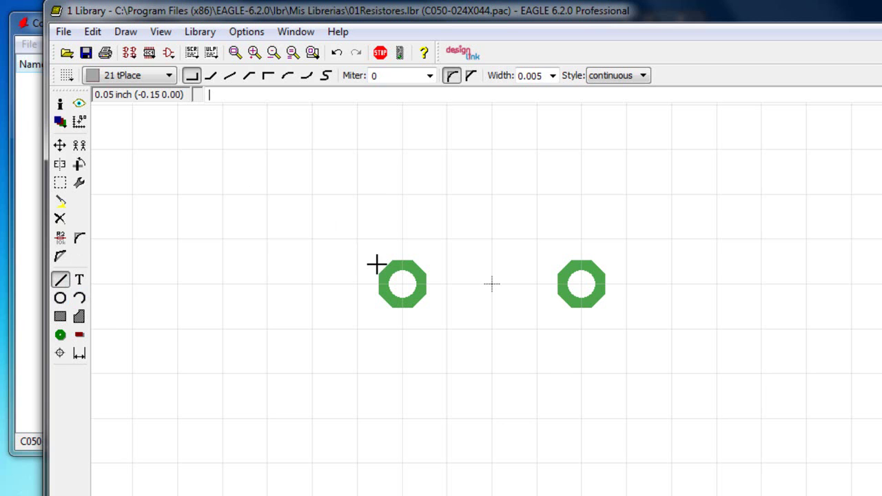
left_click(404, 195)
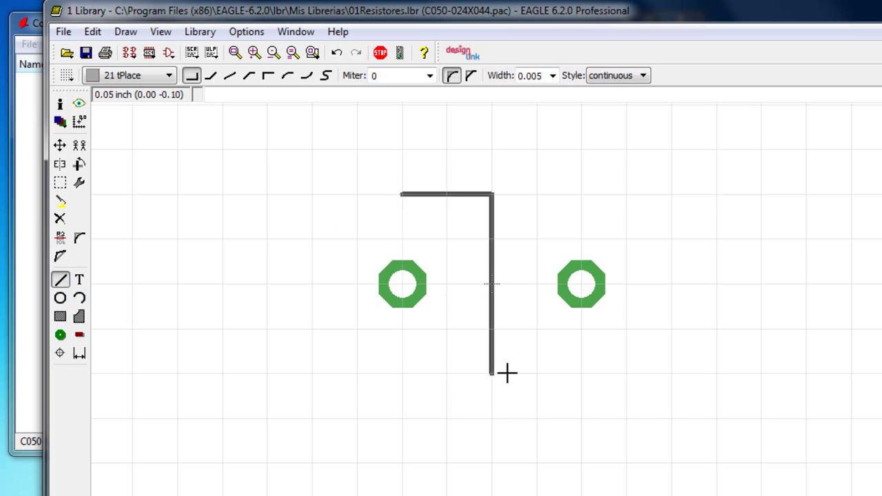
left_click(583, 373)
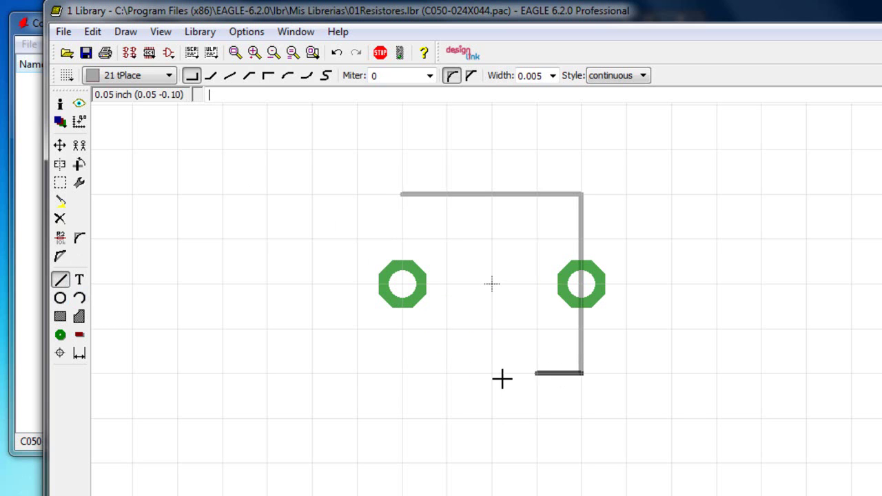
left_click(402, 374)
left_click(402, 196)
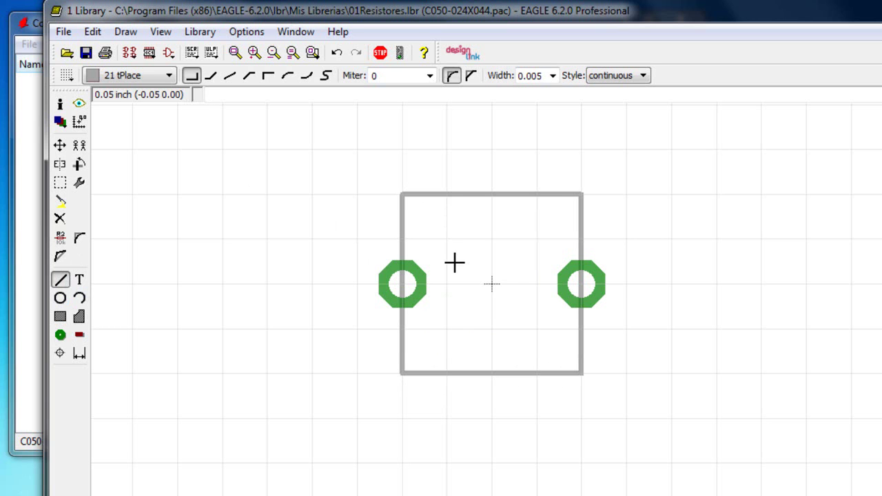
scroll(459, 265, "up", 2)
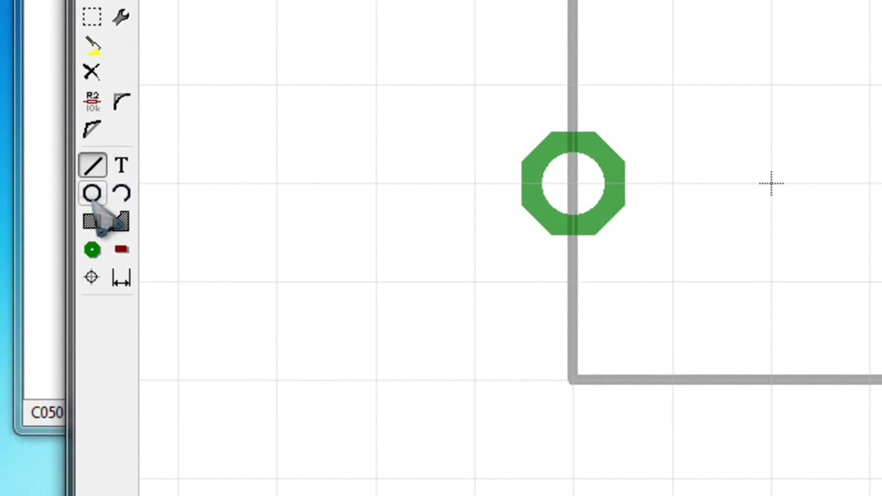
Step: Draw a 0.005-wide circle on layer 21 tPlace centred at (0.00 0.00) with a radius of 0.05 inch
left_click(92, 196)
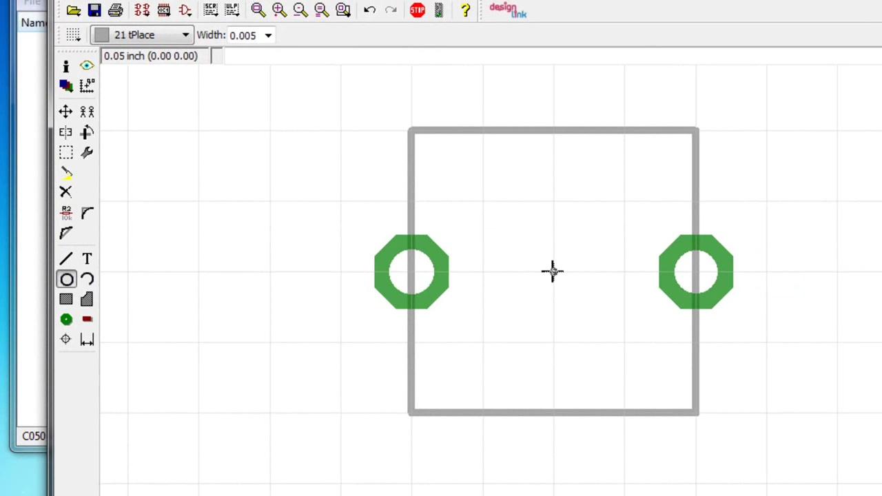
left_click(552, 271)
left_click(593, 250)
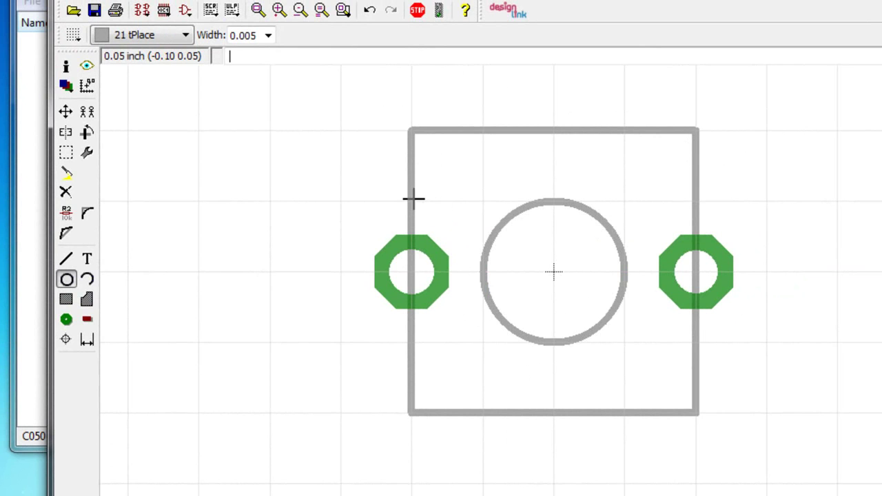
left_click(436, 159)
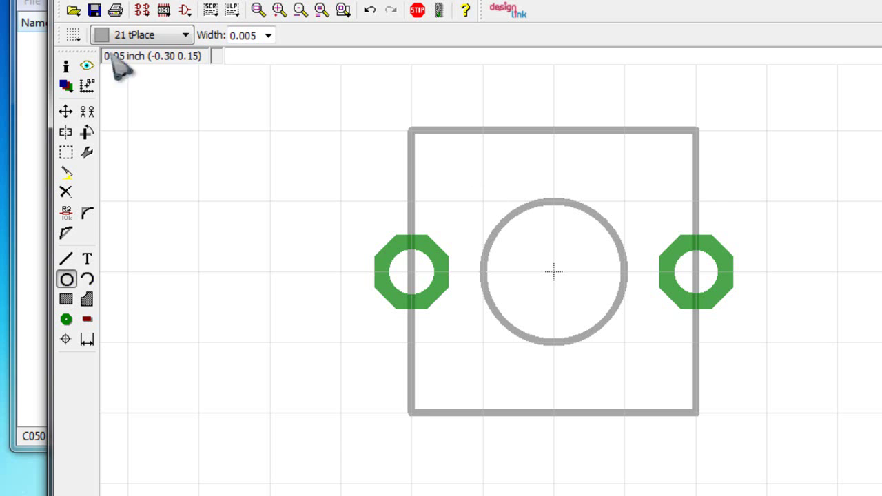
Step: Set the grid to 0.025 inch and draw four 0.025-radius circles inside the square's corners, centred at (±0.075 ±0.075)
left_click(73, 34)
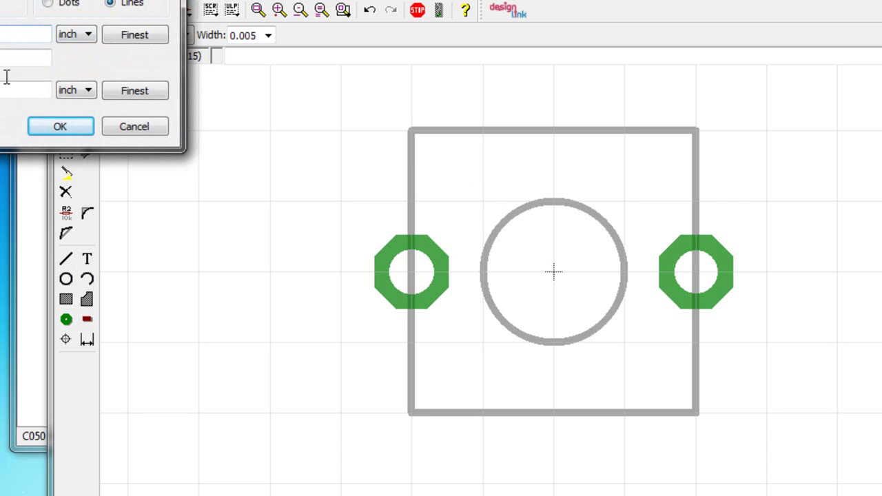
left_click(60, 127)
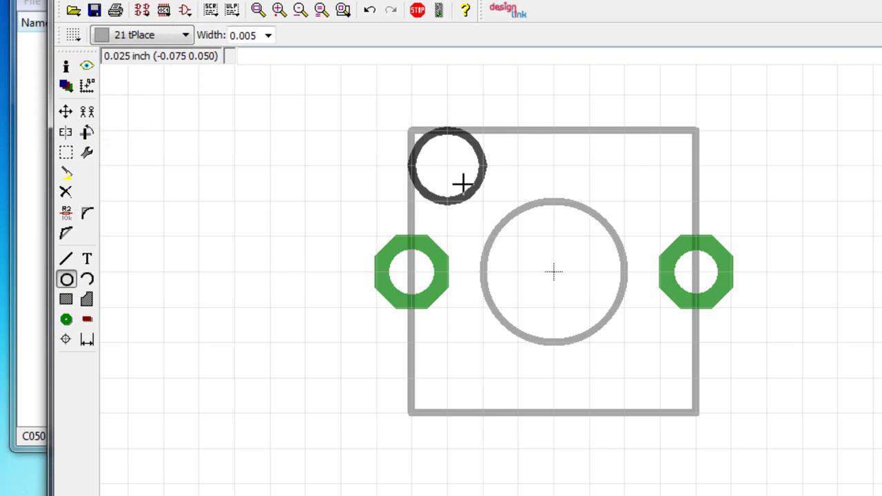
left_click(463, 183)
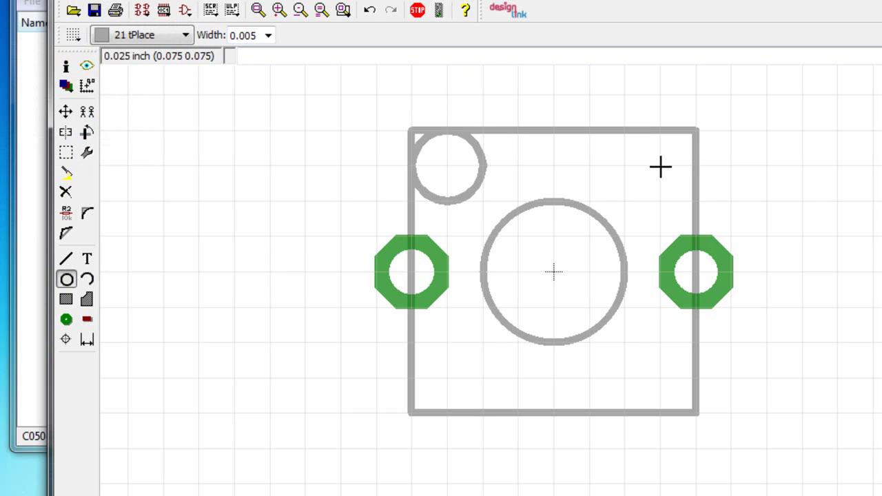
left_click(637, 180)
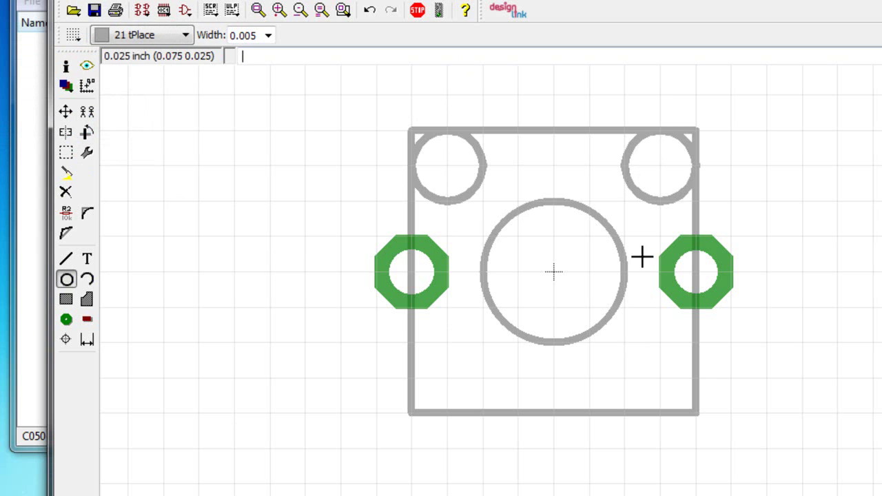
left_click(641, 360)
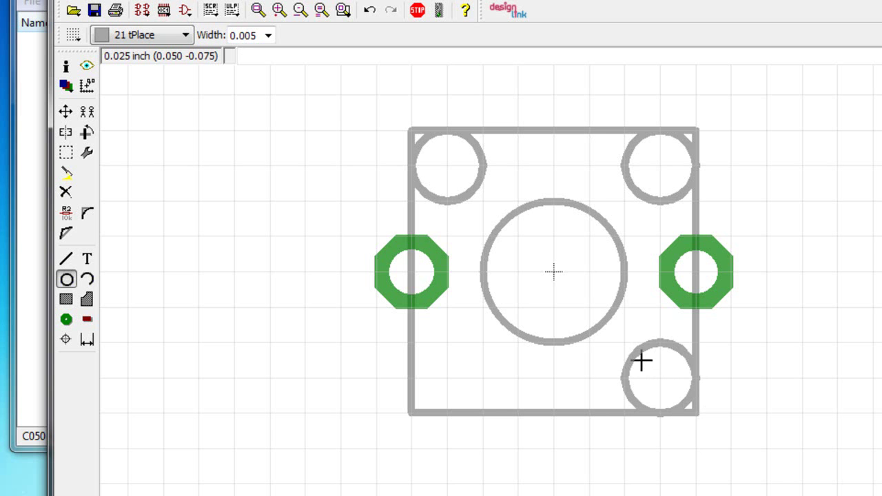
left_click(466, 362)
scroll(511, 258, "down", 1)
scroll(511, 258, "down", 1)
scroll(510, 257, "up", 2)
scroll(878, 283, "up", 1)
scroll(782, 303, "down", 2)
scroll(689, 295, "down", 3)
scroll(599, 287, "up", 3)
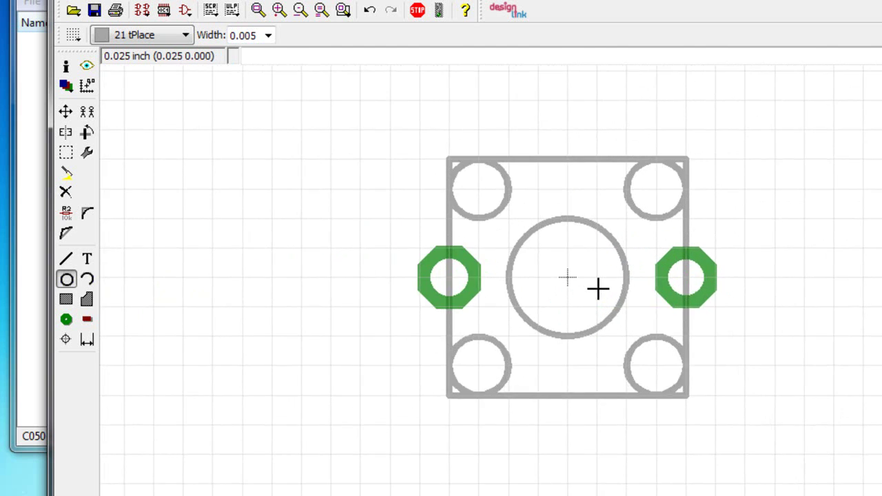
scroll(597, 288, "down", 1)
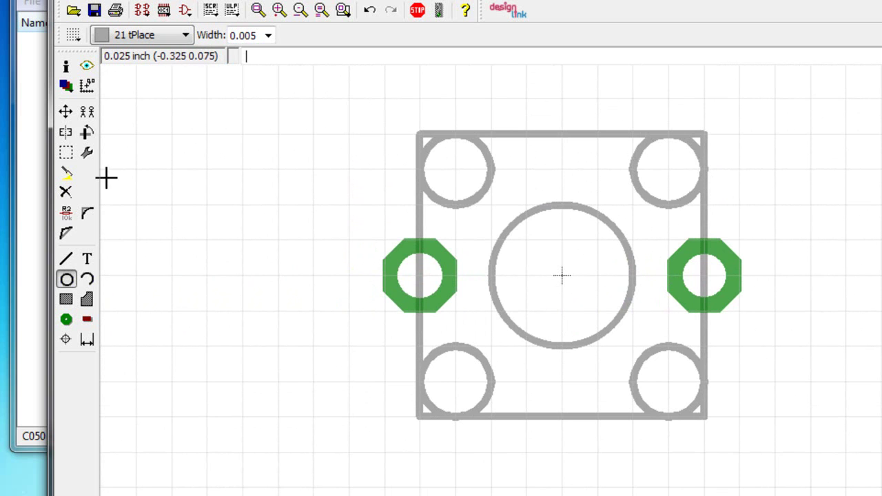
Step: Enlarge both octagonal pads by changing their diameter to a larger preset
left_click(65, 111)
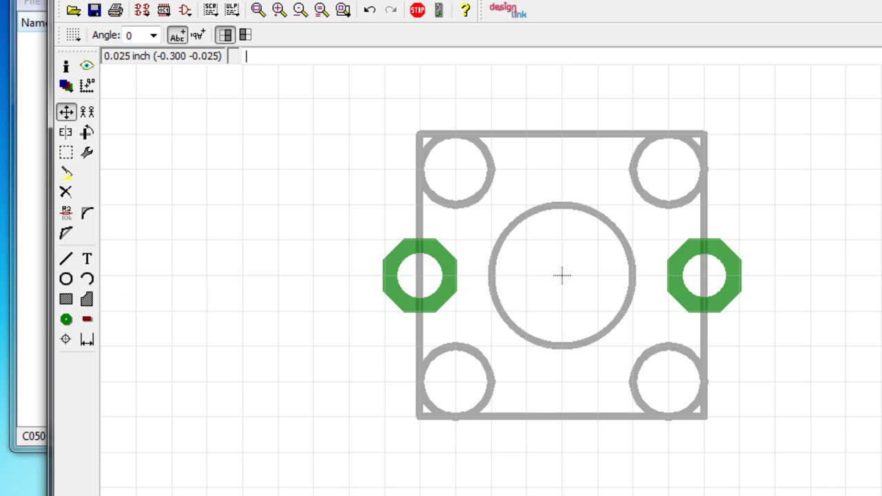
left_click(87, 153)
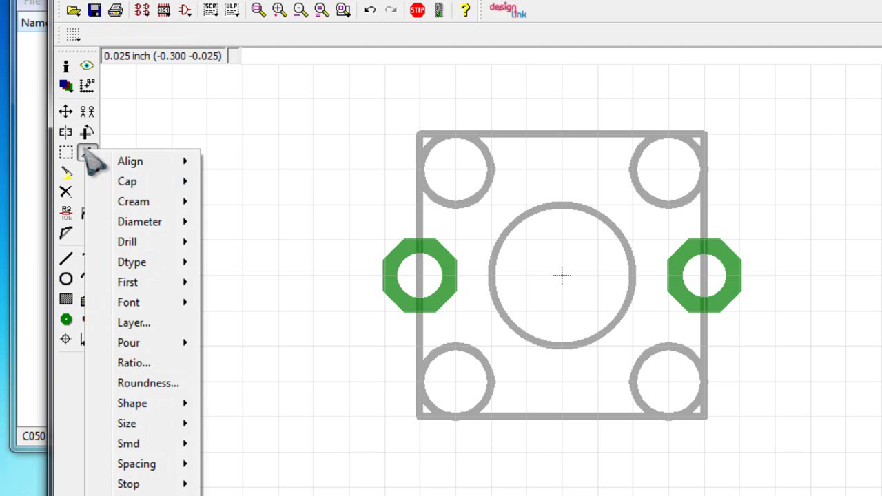
mouse_move(165, 222)
left_click(252, 446)
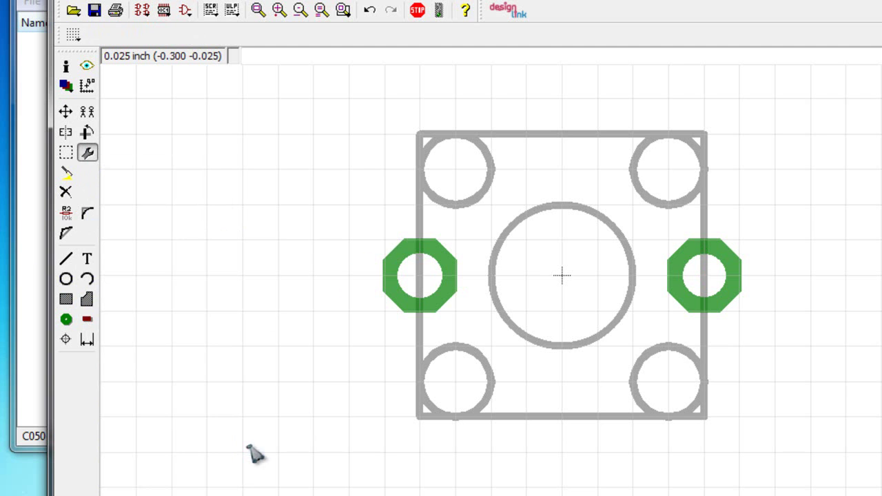
left_click(400, 262)
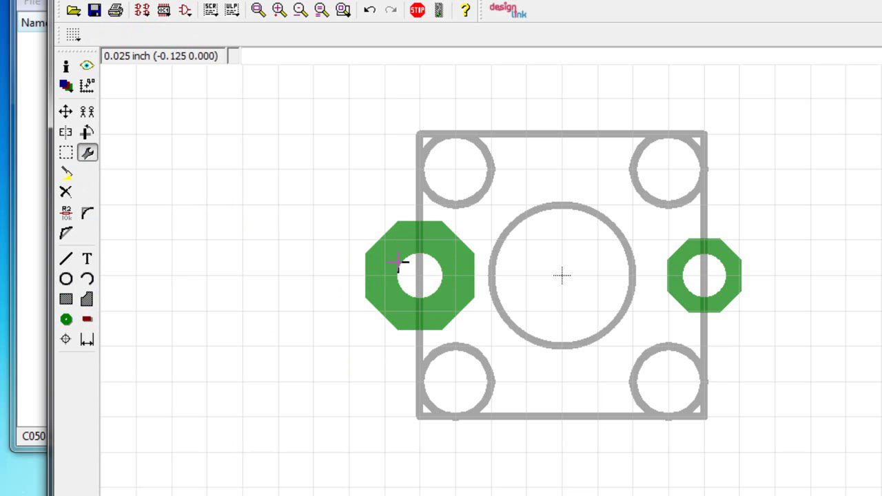
left_click(696, 258)
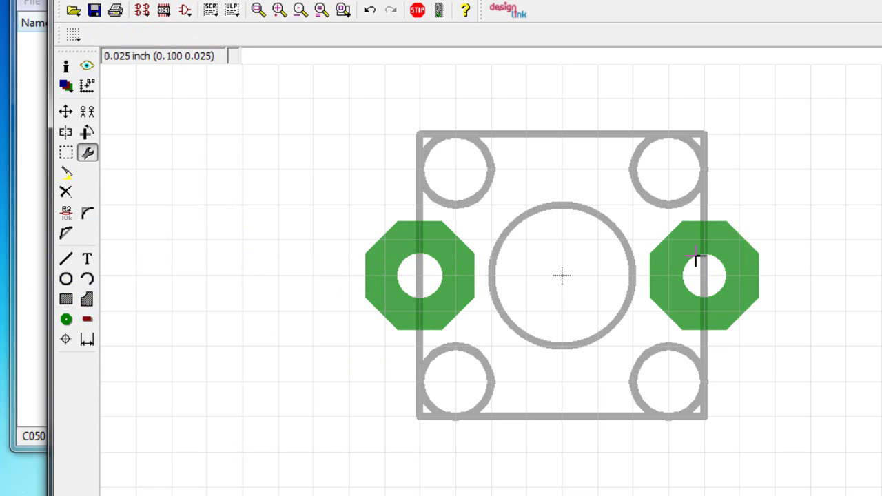
Step: Change the drill size of both pads to 0.02362205
left_click(89, 152)
mouse_move(165, 253)
mouse_move(166, 227)
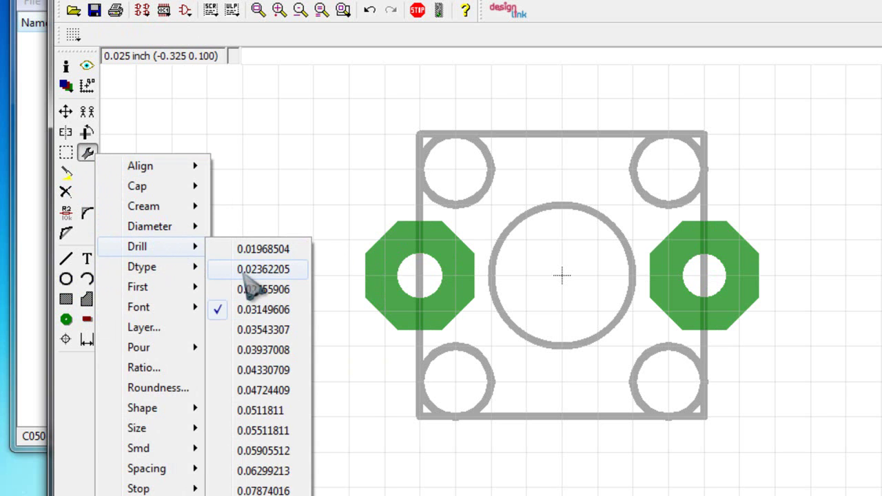
left_click(242, 273)
left_click(408, 271)
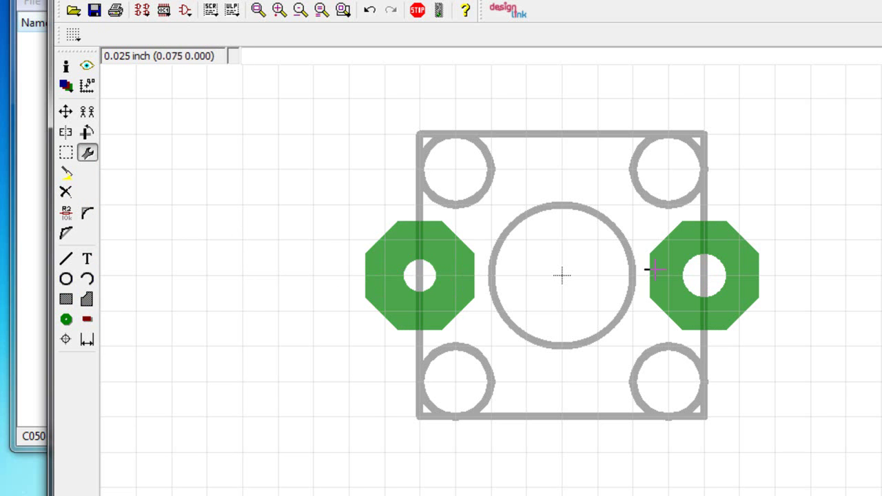
left_click(693, 265)
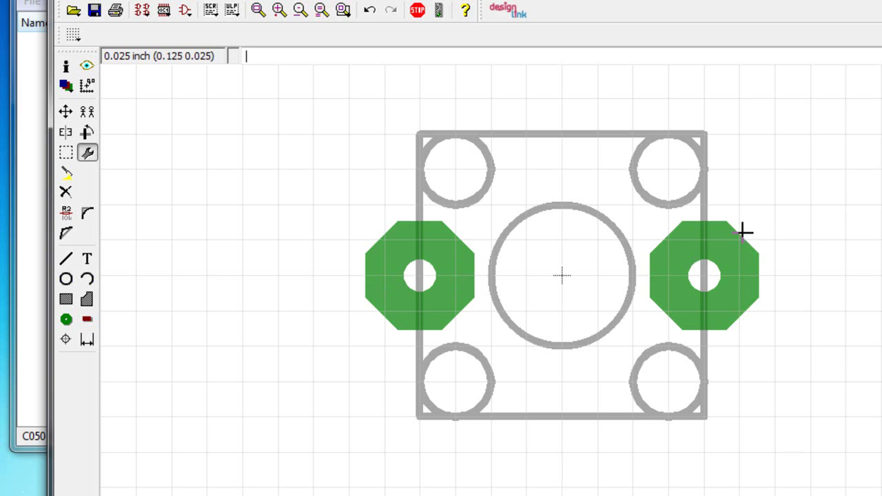
Step: Change the shape of both pads to round
left_click(89, 154)
mouse_move(175, 226)
mouse_move(190, 292)
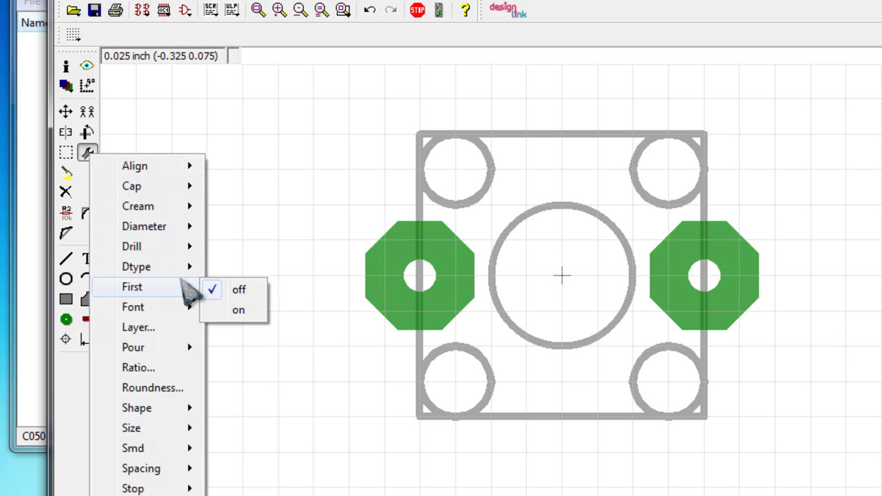
mouse_move(183, 410)
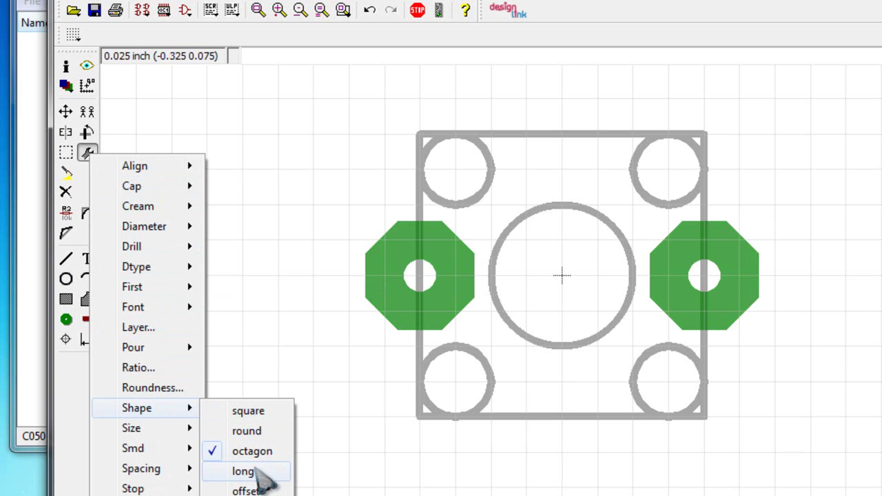
left_click(256, 432)
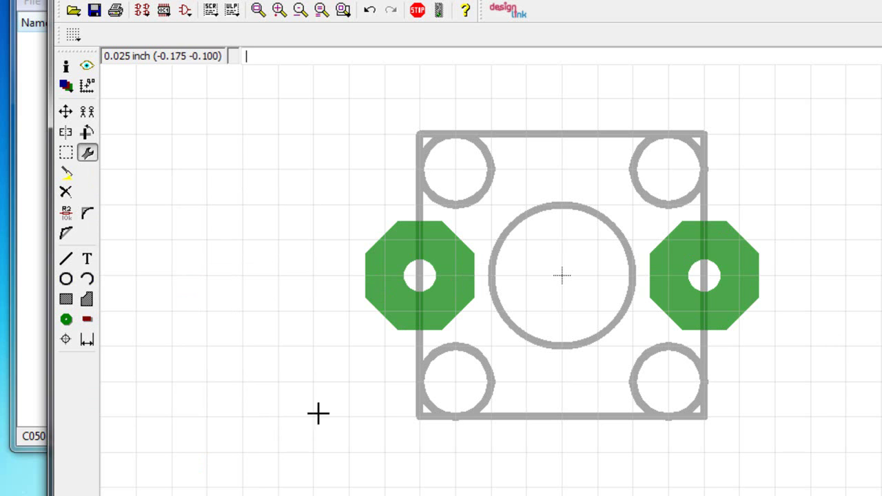
left_click(392, 305)
left_click(674, 245)
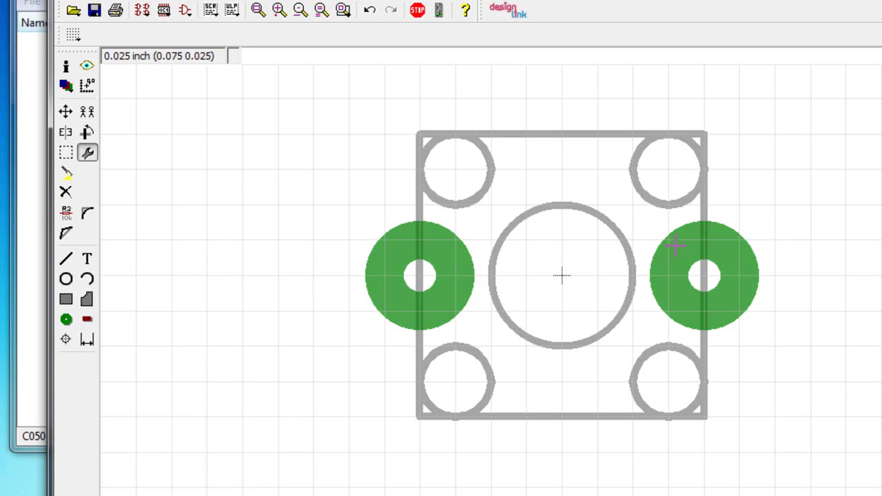
scroll(515, 276, "down", 2)
scroll(515, 276, "up", 1)
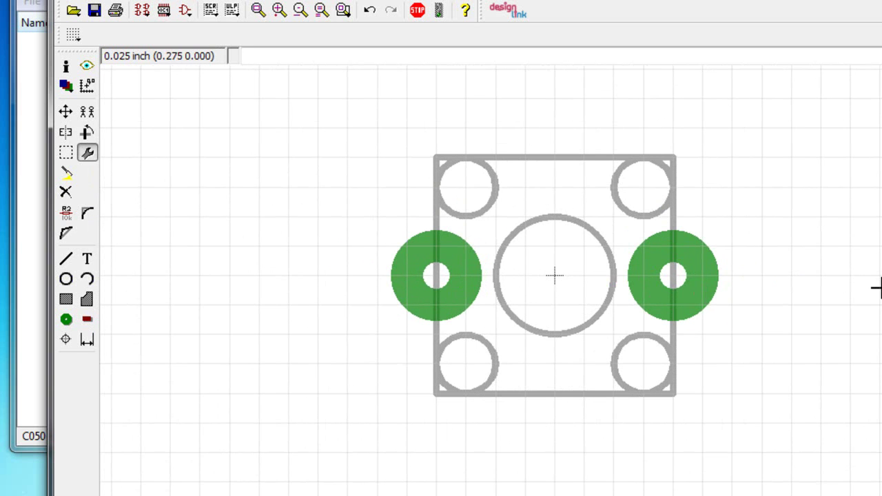
scroll(876, 285, "down", 1)
scroll(685, 250, "up", 2)
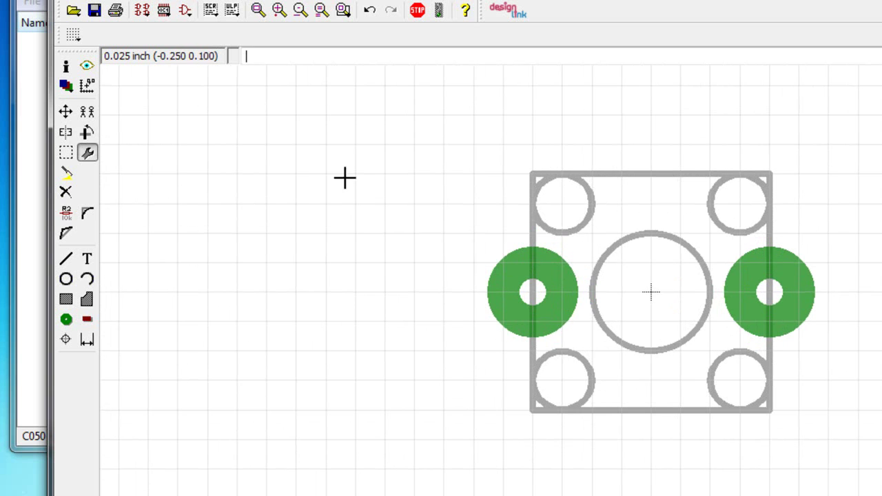
left_click(236, 2)
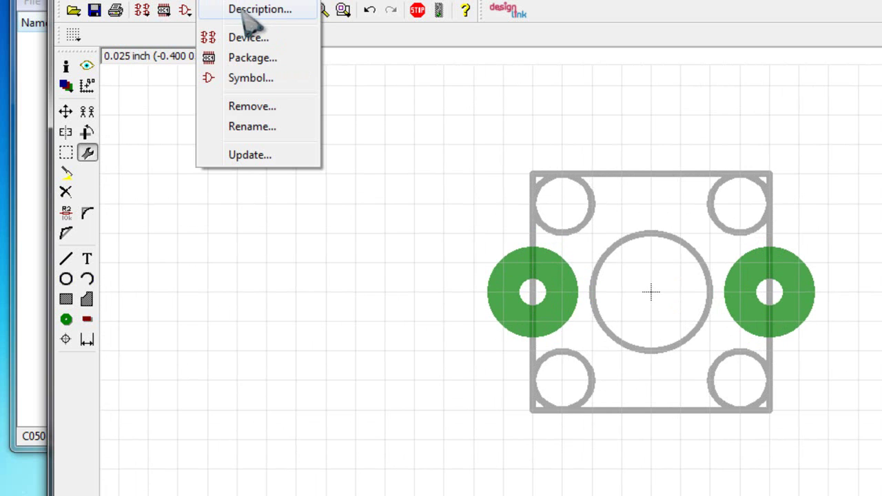
mouse_move(272, 1)
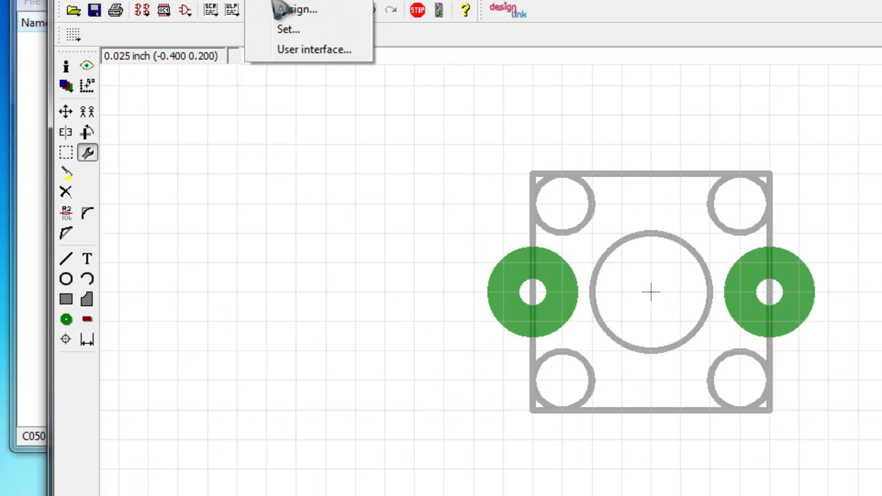
mouse_move(234, 5)
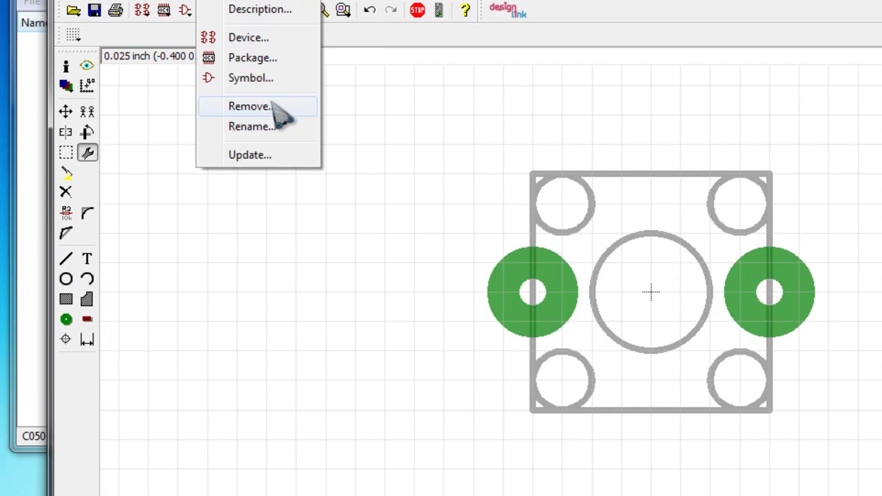
left_click(272, 107)
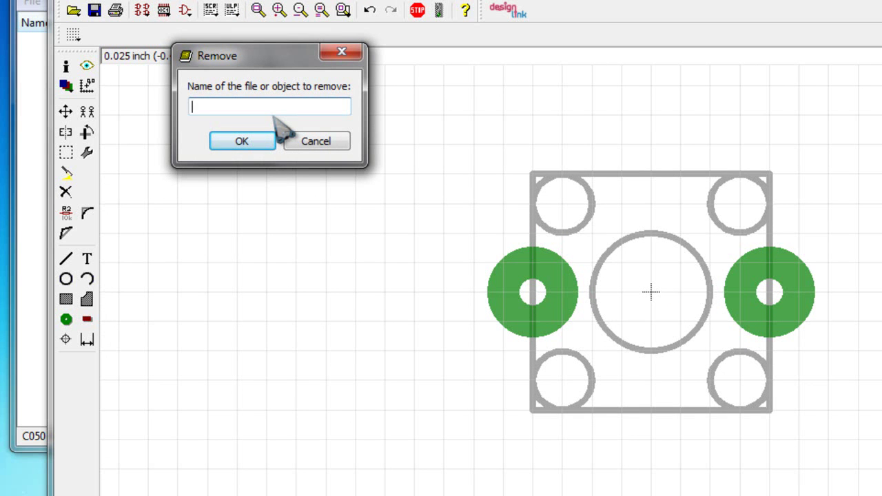
left_click(344, 53)
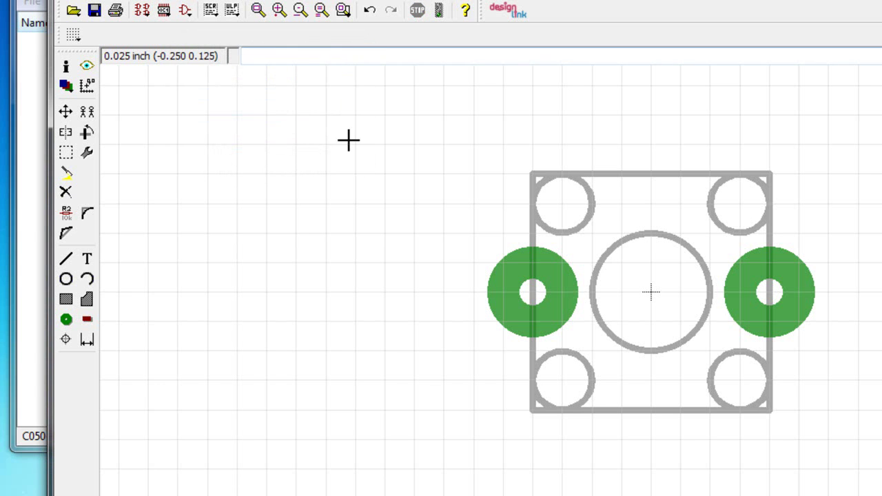
Step: Rename the package C050-024X044 as PULSADOR
left_click(228, 0)
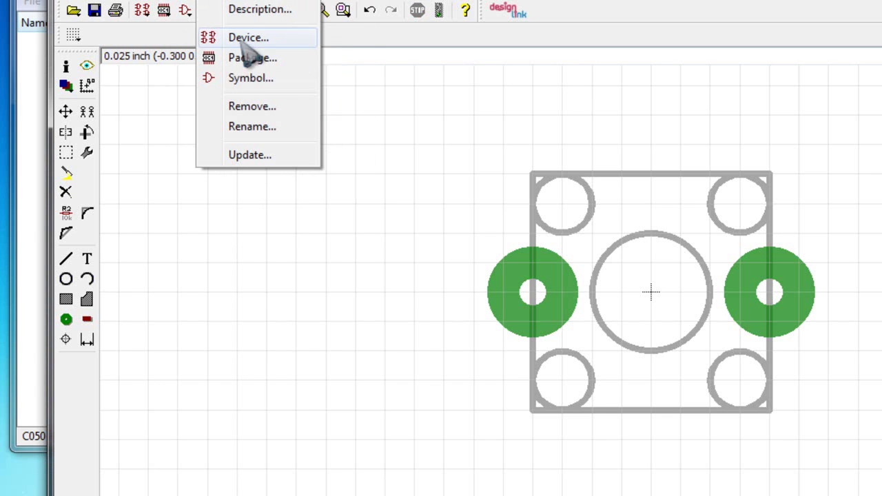
left_click(245, 127)
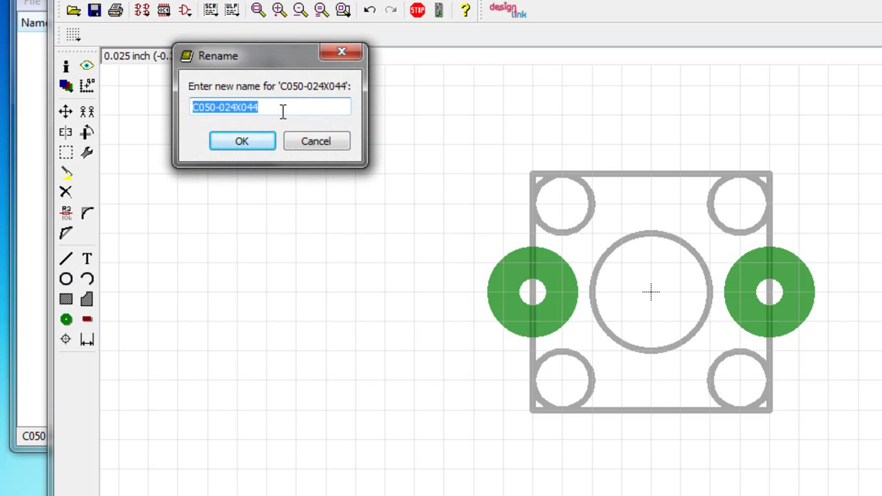
type("PULS")
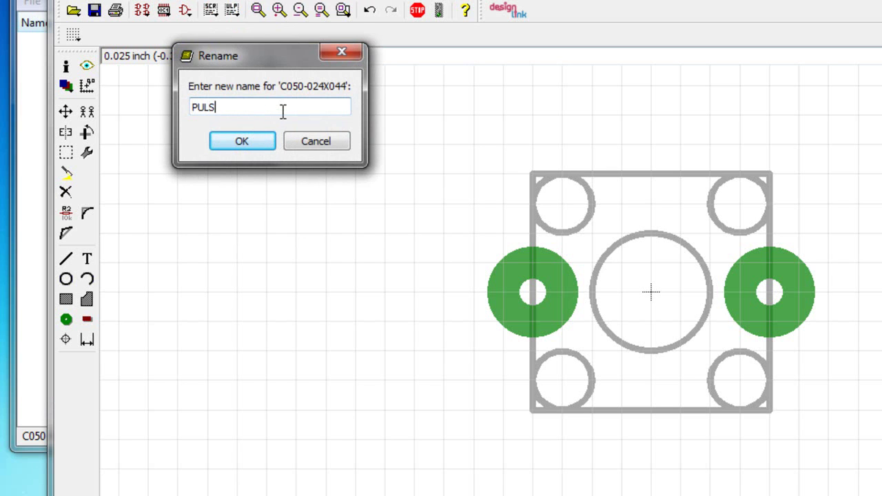
type("ADOR")
left_click(241, 141)
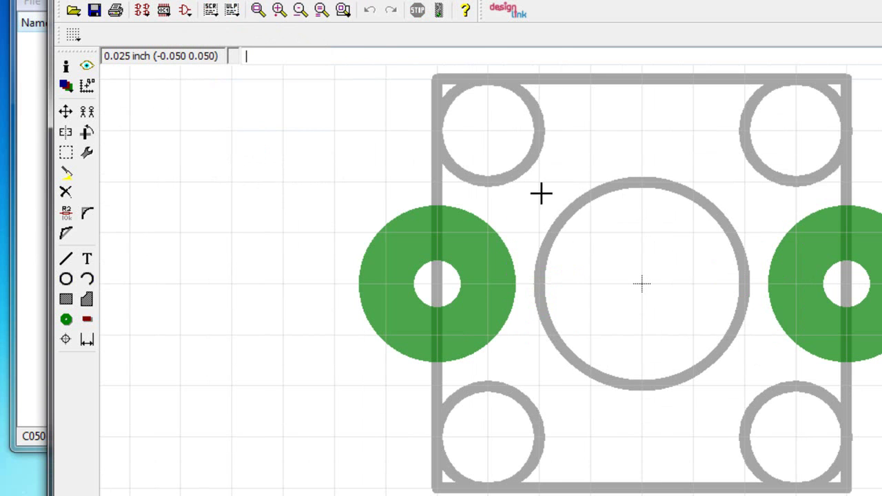
scroll(545, 194, "down", 1)
scroll(610, 222, "up", 1)
scroll(626, 227, "down", 1)
scroll(626, 229, "down", 1)
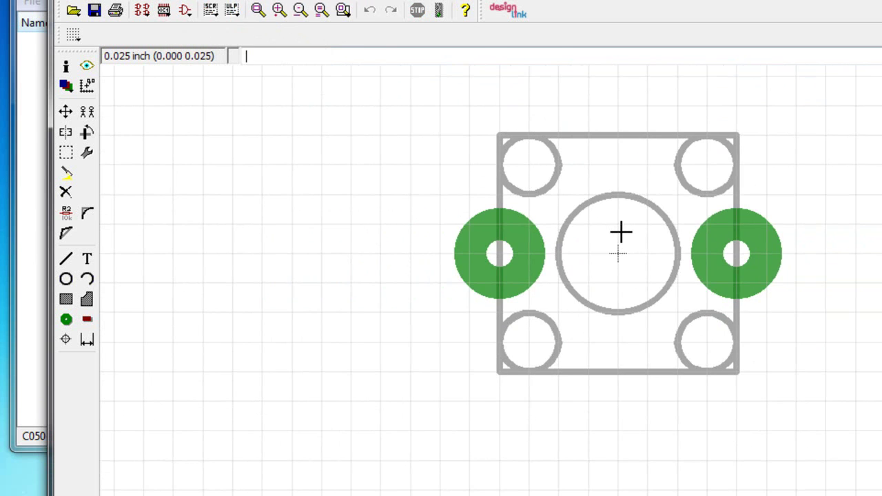
scroll(620, 232, "up", 2)
scroll(621, 233, "down", 2)
scroll(620, 232, "up", 1)
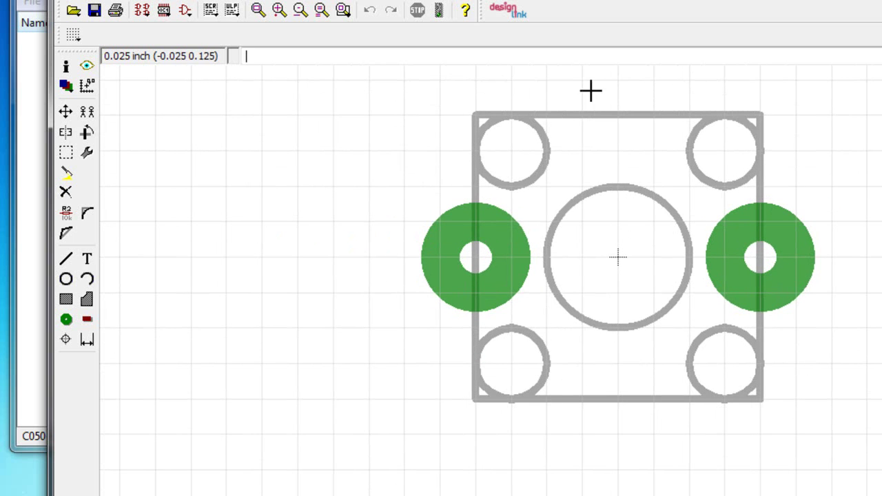
scroll(586, 188, "down", 1)
scroll(608, 188, "up", 3)
scroll(607, 188, "down", 1)
scroll(347, 268, "down", 1)
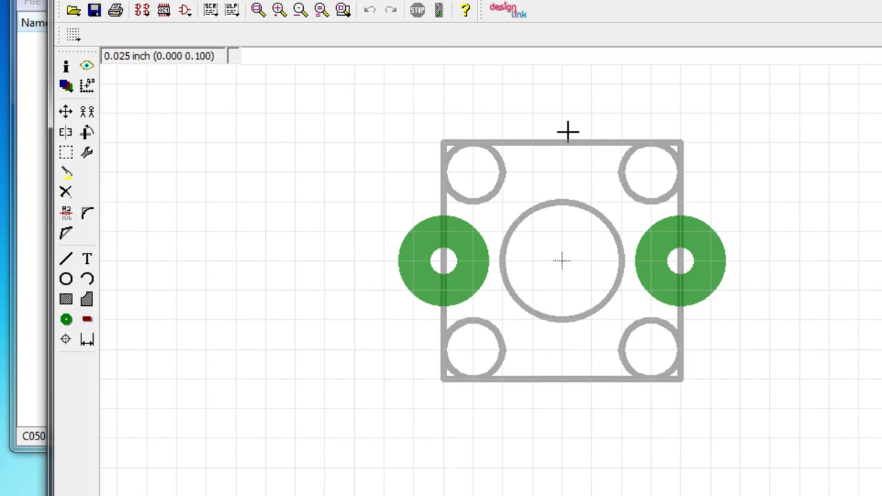